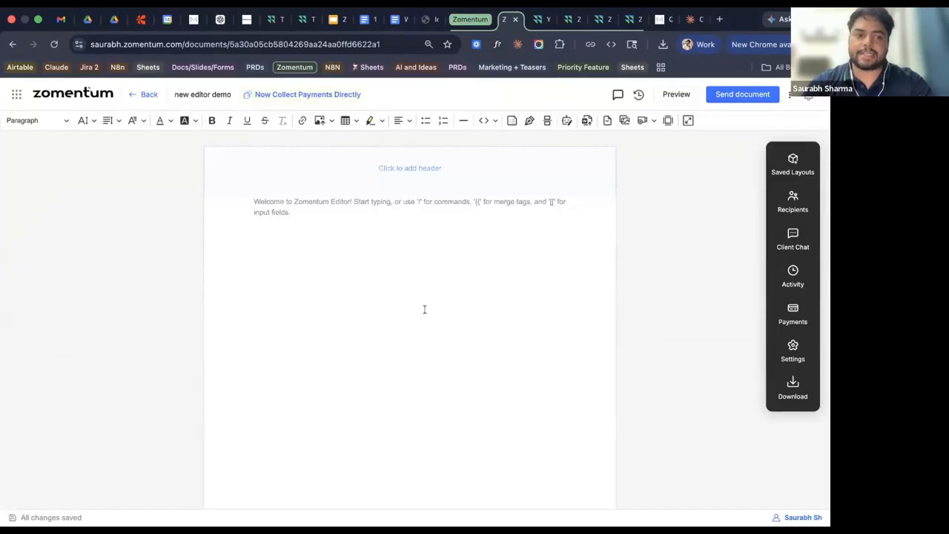
pyautogui.click(392, 229)
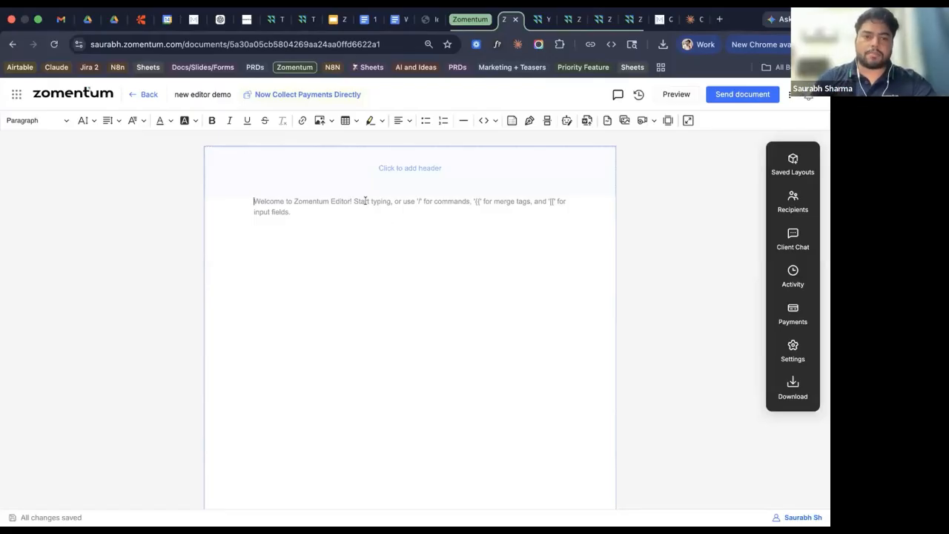
pyautogui.press('super+v')
pyautogui.press('super+z')
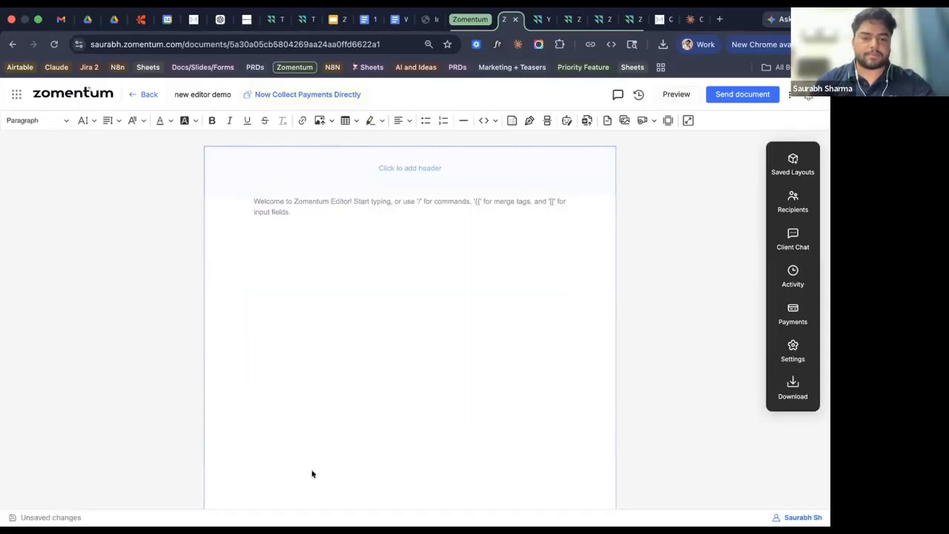
pyautogui.moveTo(189, 504)
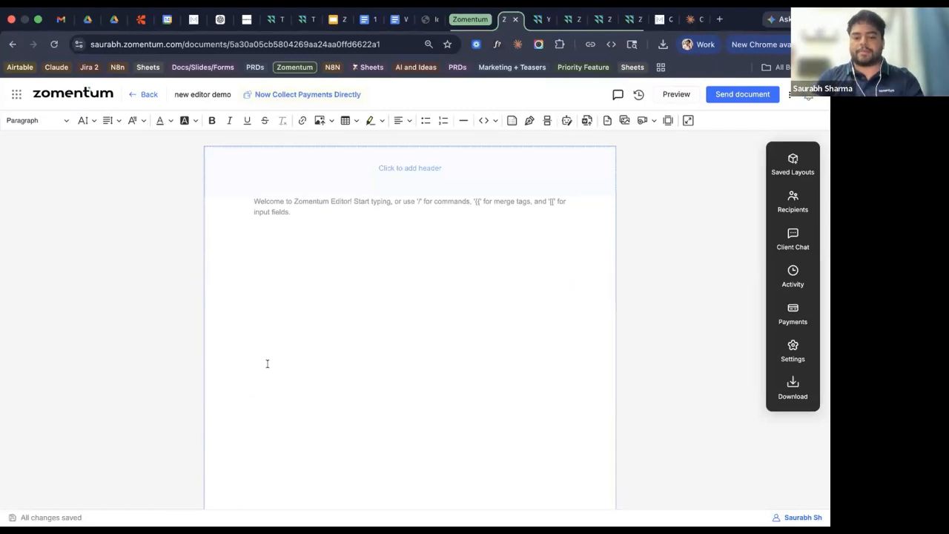
pyautogui.write('generate ')
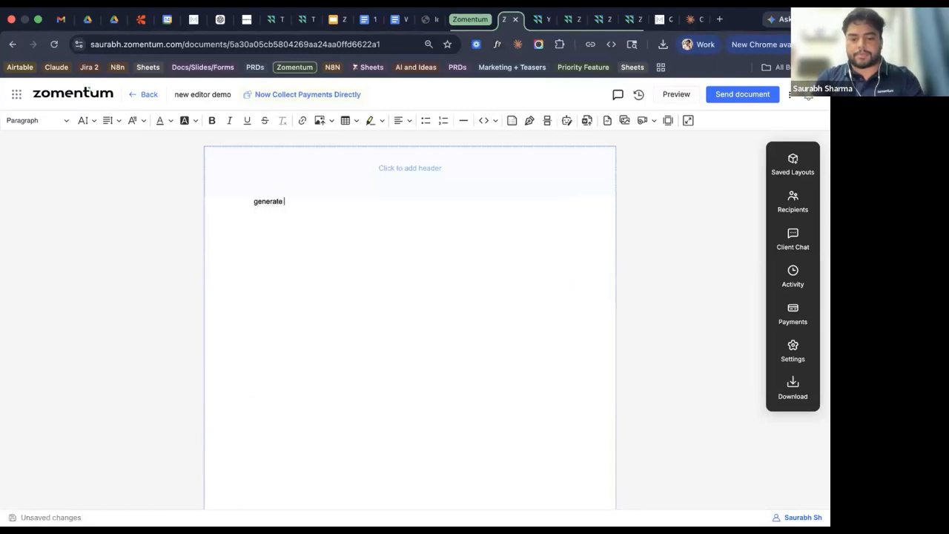
pyautogui.write('a propolsa')
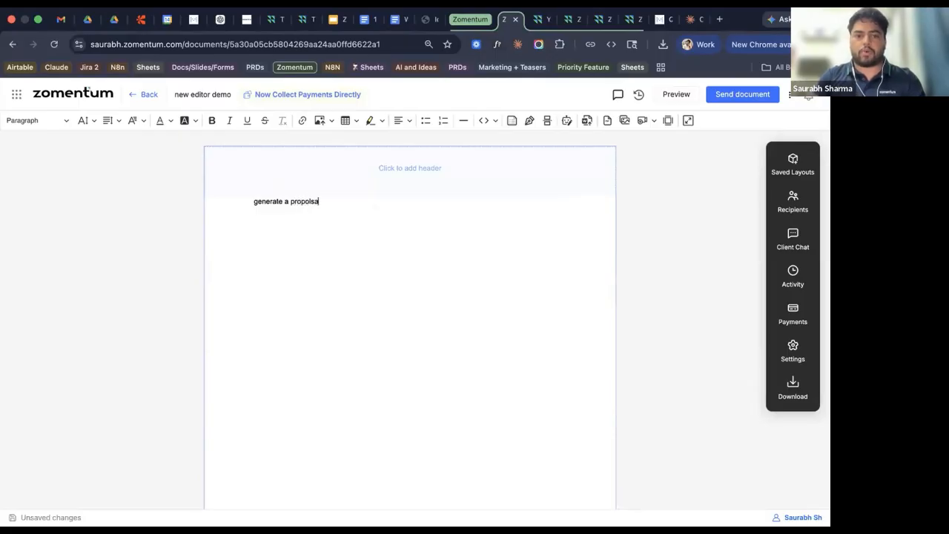
pyautogui.press('BackSpace')
pyautogui.press('BackSpace')
pyautogui.press('BackSpace')
pyautogui.write('al')
pyautogui.press('Return')
pyautogui.write('text')
pyautogui.press('BackSpace')
pyautogui.write('ting')
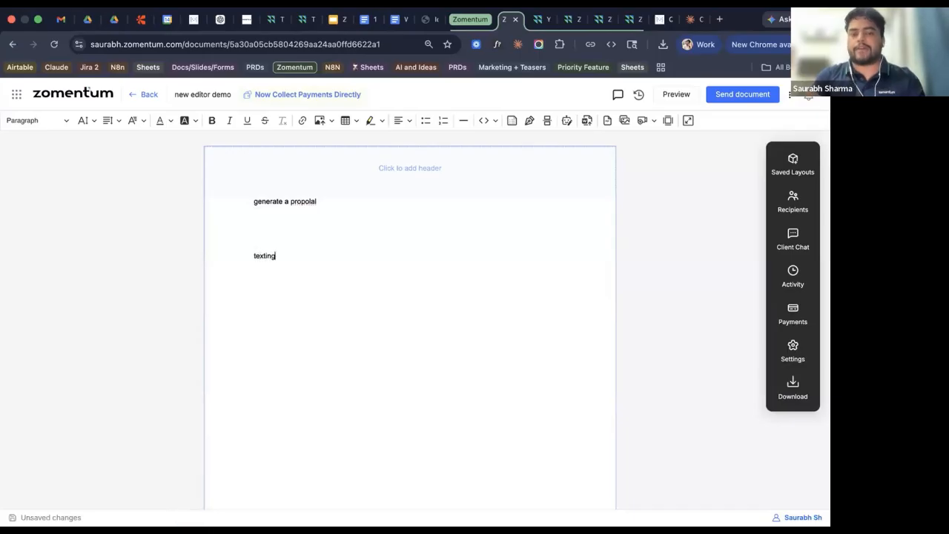
pyautogui.press('Return')
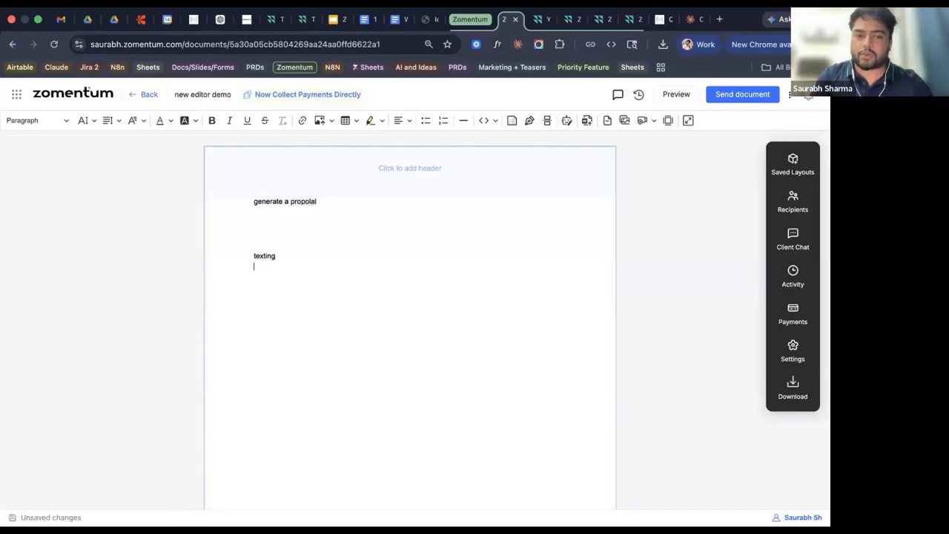
pyautogui.write('zomentum')
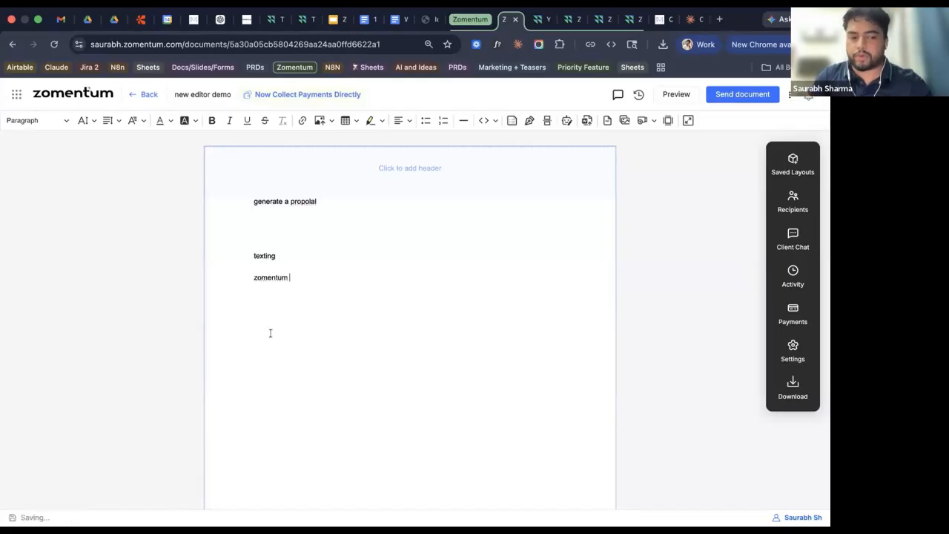
pyautogui.moveTo(291, 278); pyautogui.dragTo(250, 200)
pyautogui.press('BackSpace')
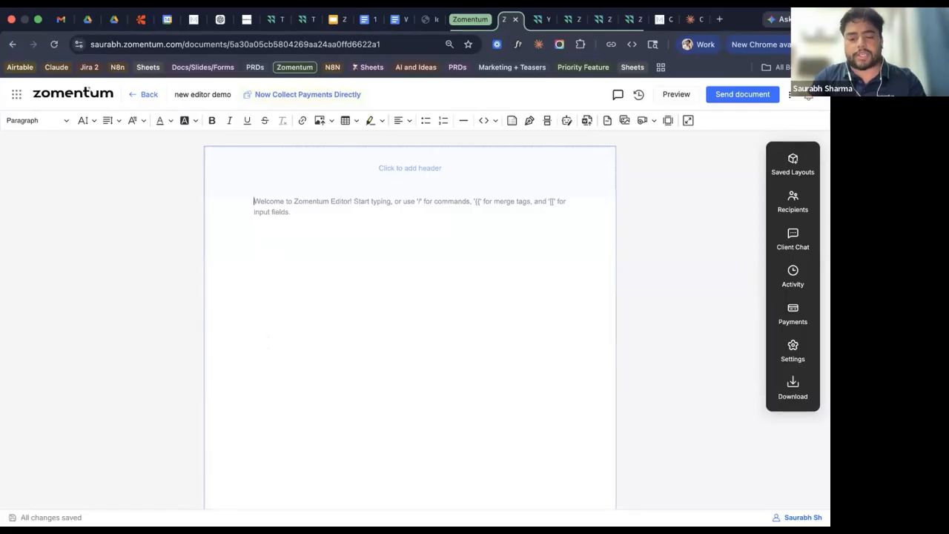
# Generate a proposal with AI Assistant using 'generate a proposal for an msp dealing with cyber security' and insert it.
pyautogui.write('/a')
pyautogui.press('Down')
pyautogui.press('Return')
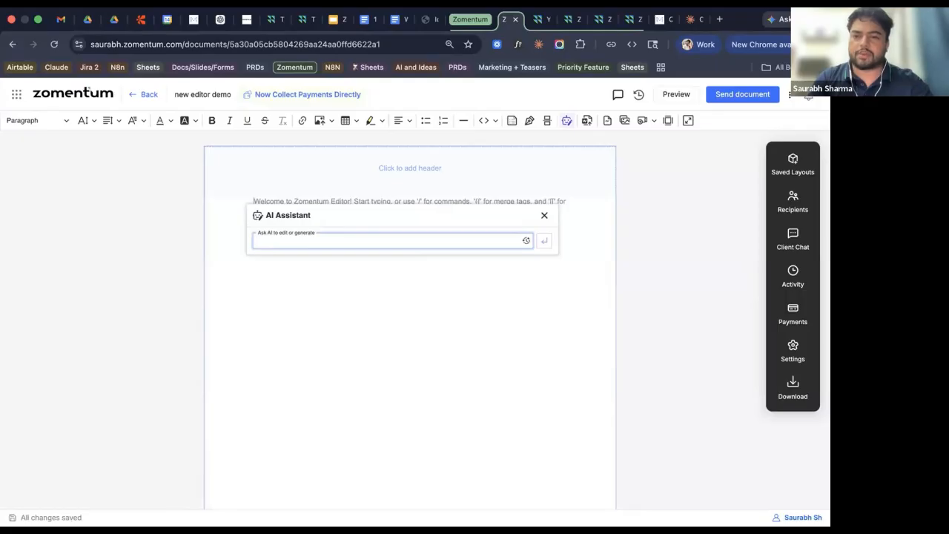
pyautogui.write('generate a proposal for an msp dealing with cyber securit')
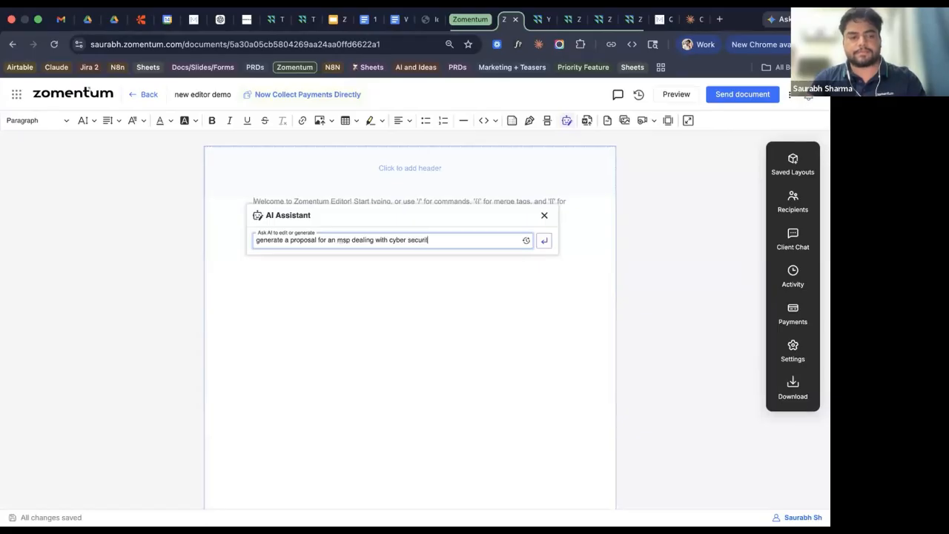
pyautogui.write('y')
pyautogui.press('Return')
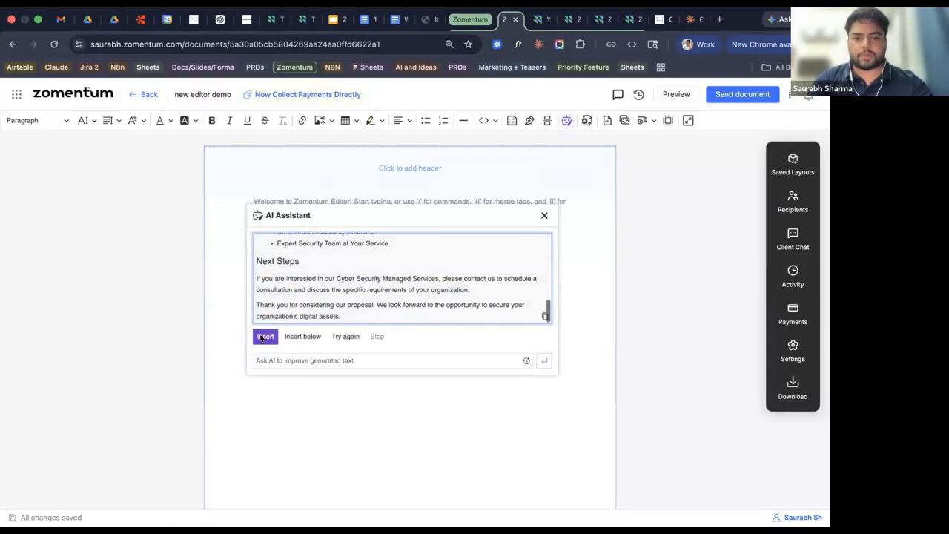
pyautogui.click(264, 336)
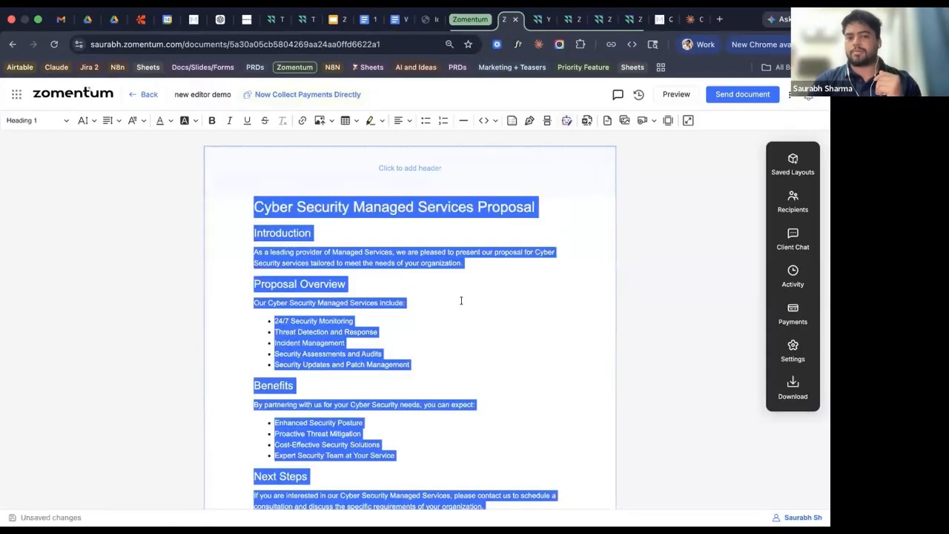
pyautogui.click(461, 301)
pyautogui.scroll(-1, 461, 300)
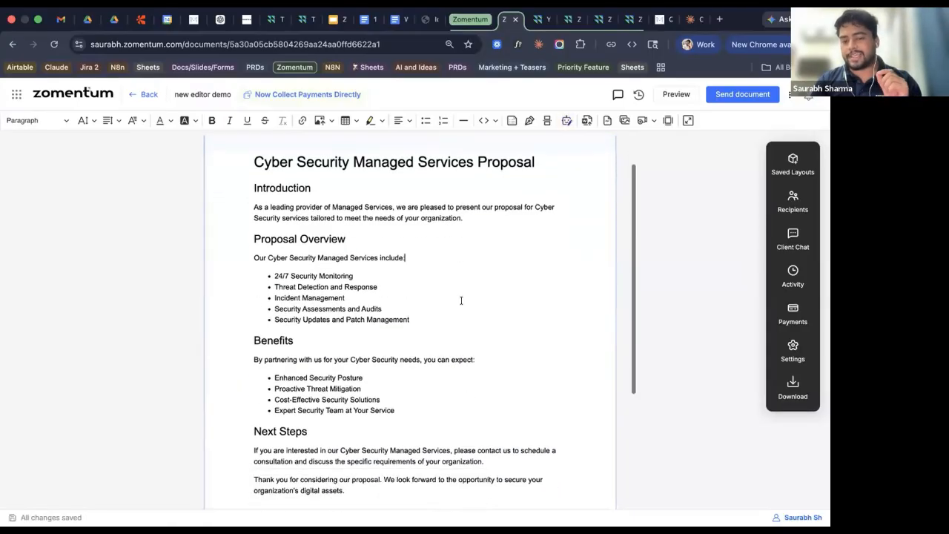
pyautogui.scroll(1, 461, 300)
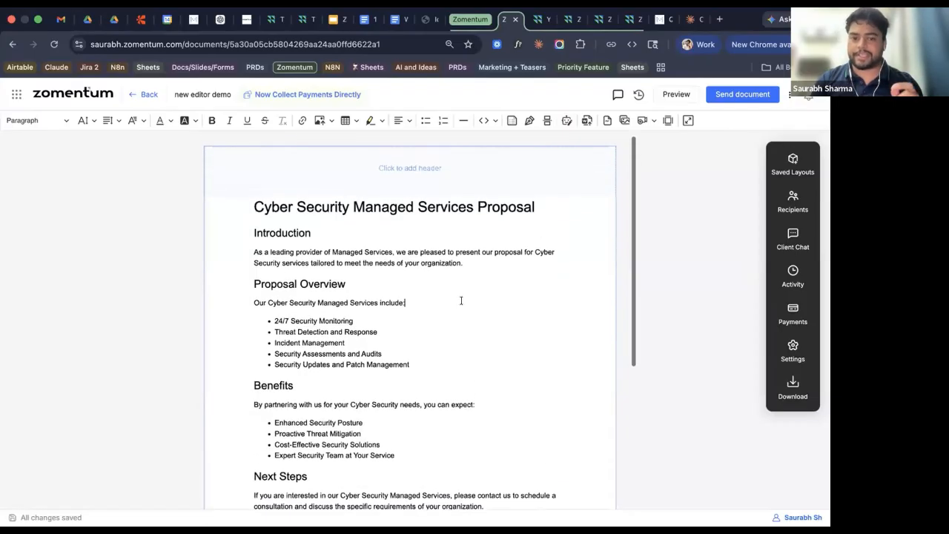
pyautogui.scroll(-5, 453, 312)
pyautogui.scroll(3, 453, 311)
pyautogui.scroll(1, 453, 311)
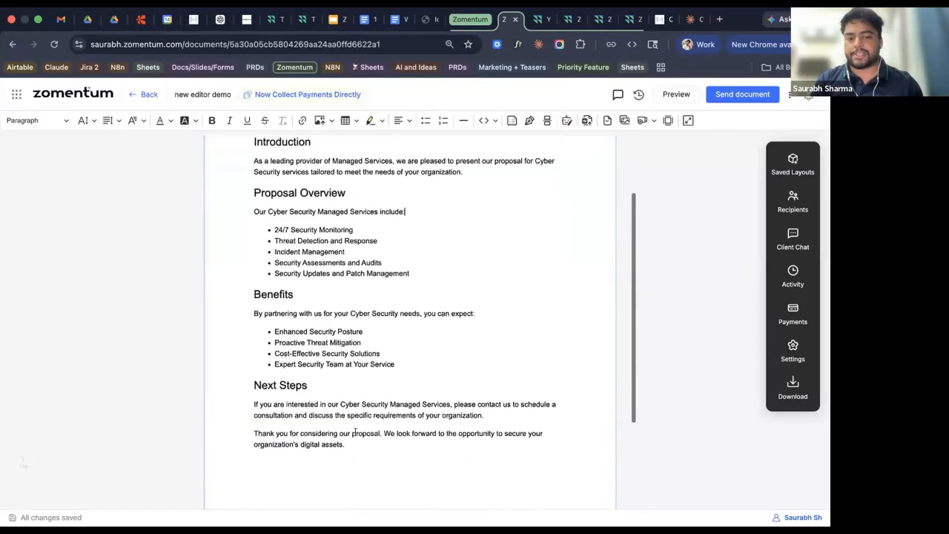
pyautogui.moveTo(345, 445); pyautogui.dragTo(245, 193)
pyautogui.click(394, 172)
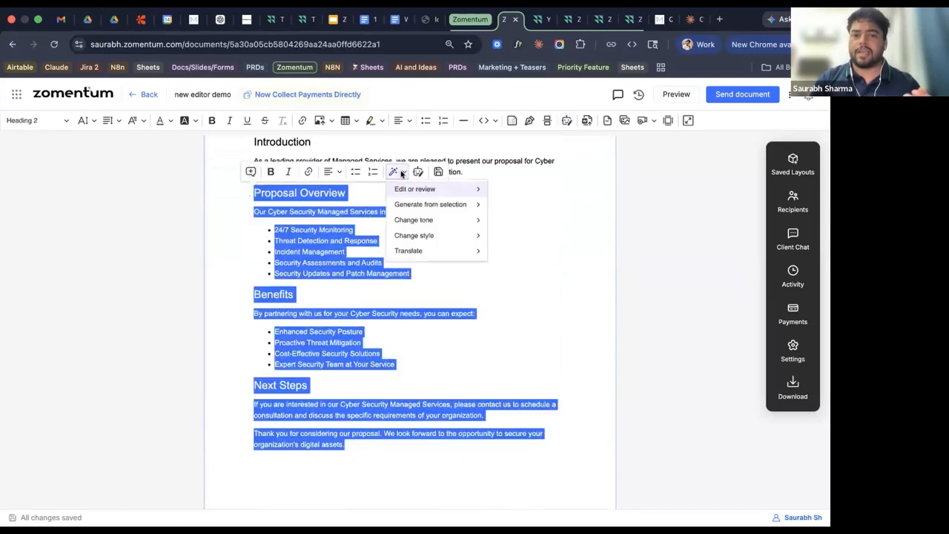
pyautogui.moveTo(415, 193)
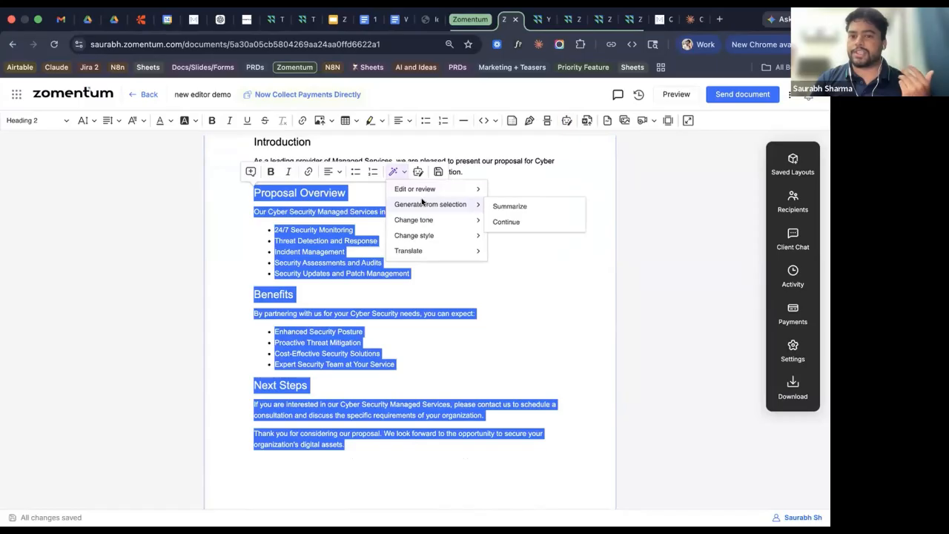
pyautogui.moveTo(435, 237)
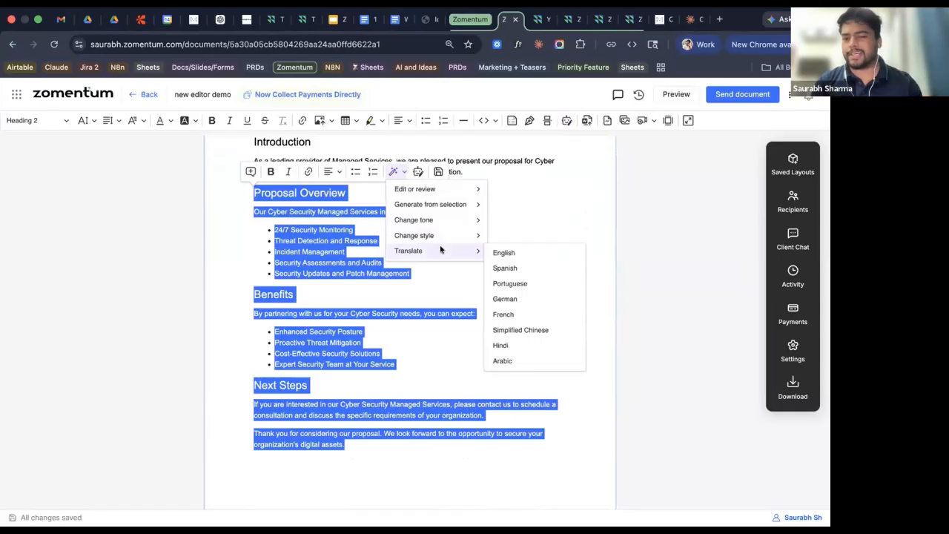
pyautogui.click(434, 275)
pyautogui.scroll(3, 434, 275)
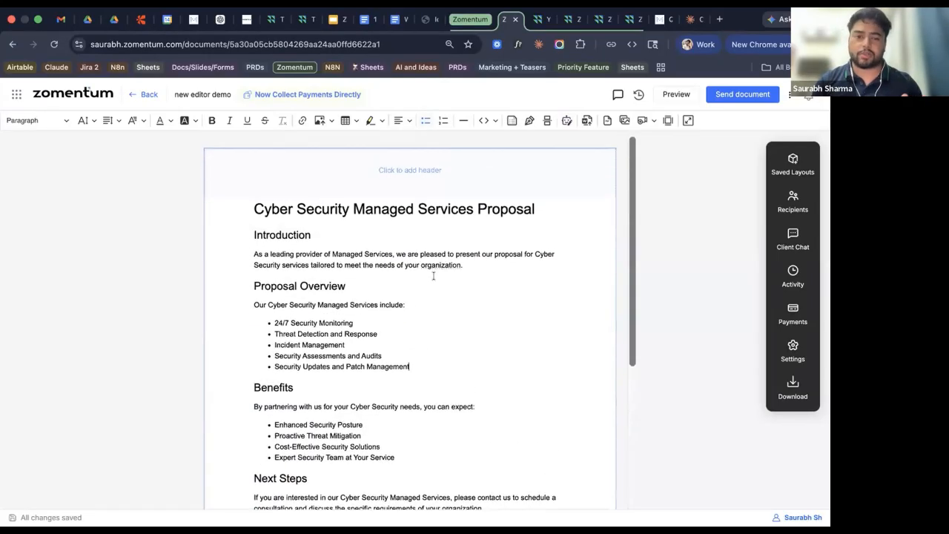
pyautogui.scroll(-3, 358, 450)
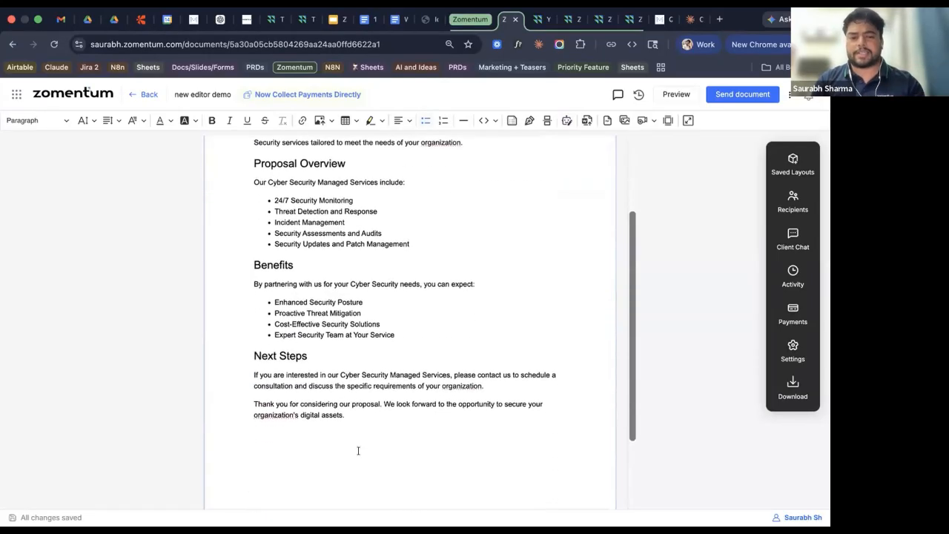
pyautogui.click(349, 413)
pyautogui.moveTo(343, 401); pyautogui.dragTo(242, 188)
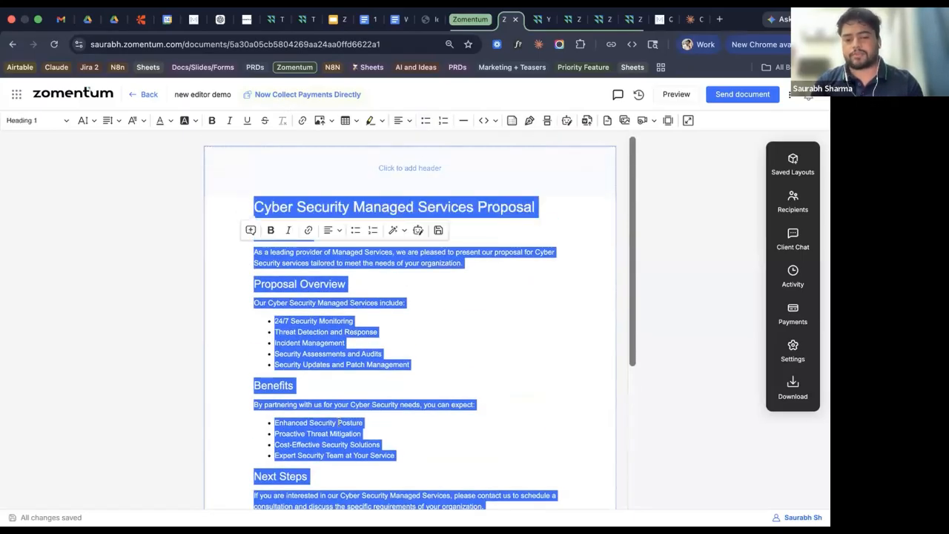
pyautogui.scroll(-3, 370, 404)
pyautogui.click(370, 404)
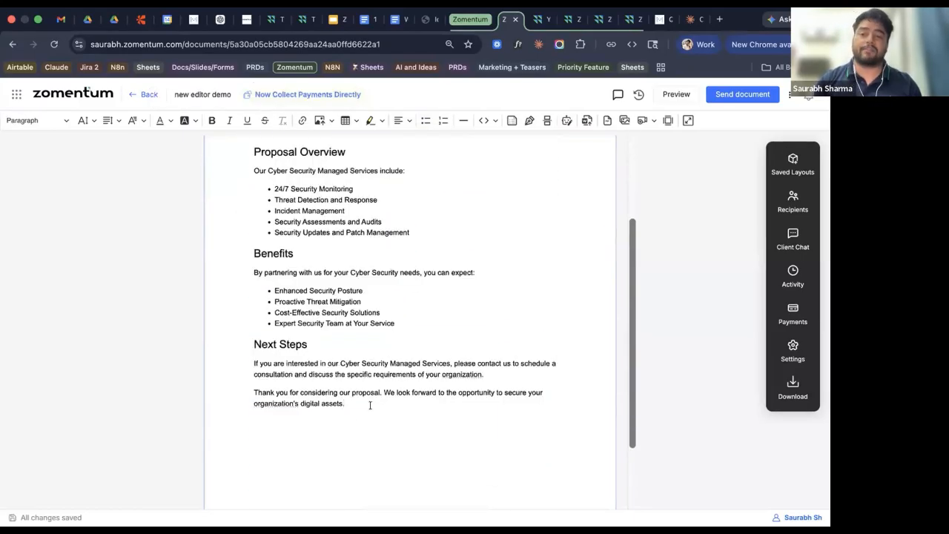
pyautogui.press('Return')
pyautogui.press('BackSpace')
pyautogui.press('Return')
pyautogui.press('Return')
pyautogui.press('BackSpace')
pyautogui.press('BackSpace')
pyautogui.scroll(8, 405, 317)
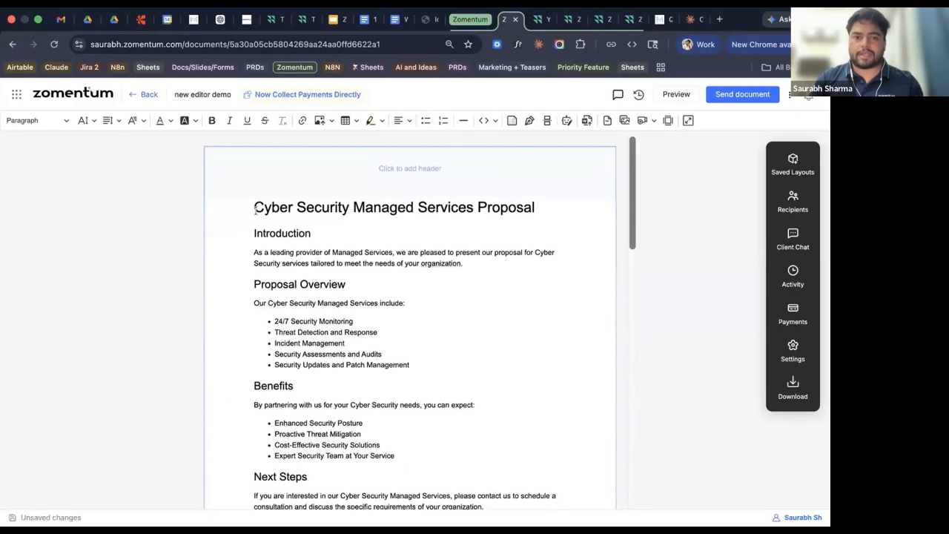
# Insert a Table of contents block on a new empty line above the proposal title.
pyautogui.click(254, 207)
pyautogui.press('Return')
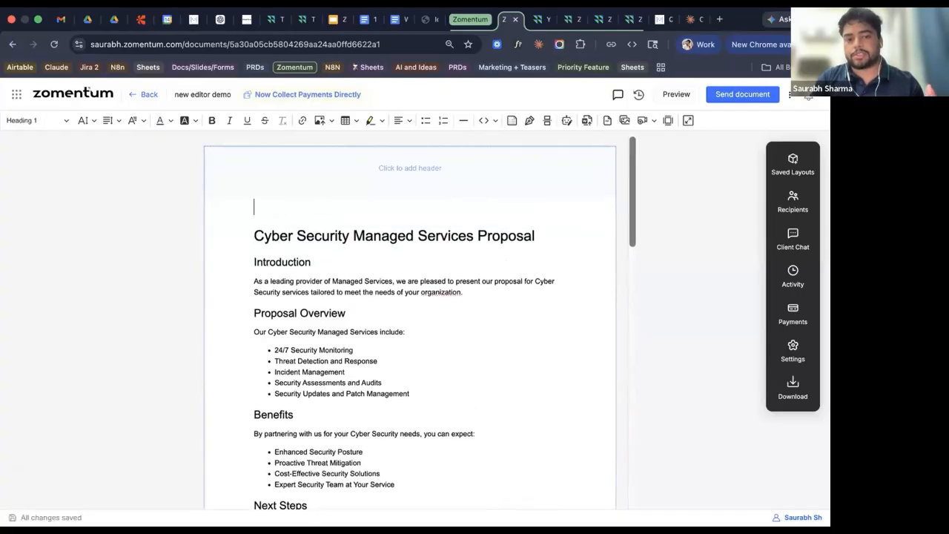
pyautogui.write('/')
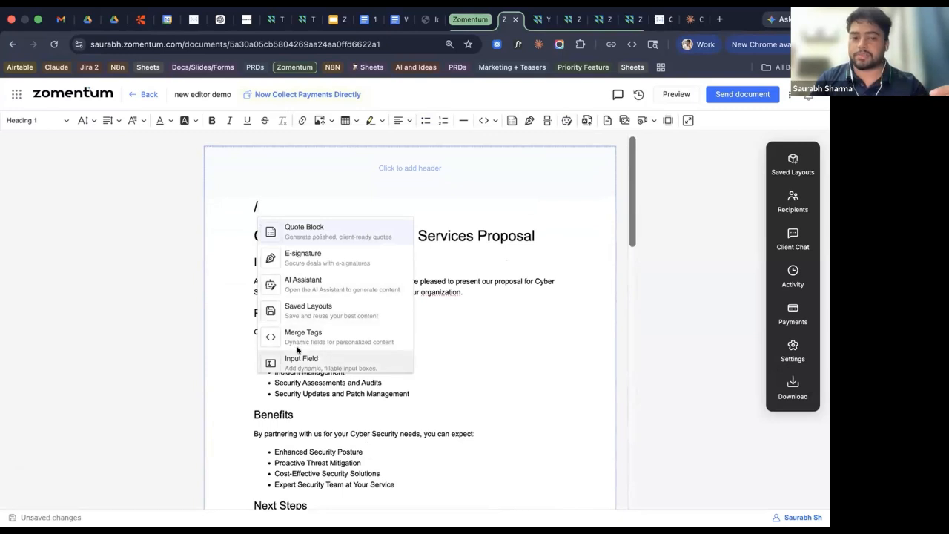
pyautogui.scroll(-1, 297, 350)
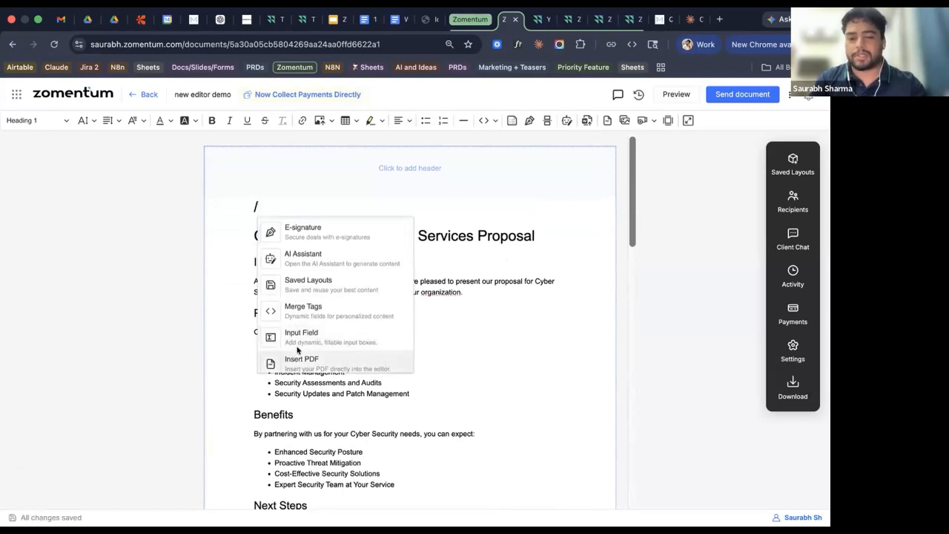
pyautogui.scroll(1, 297, 350)
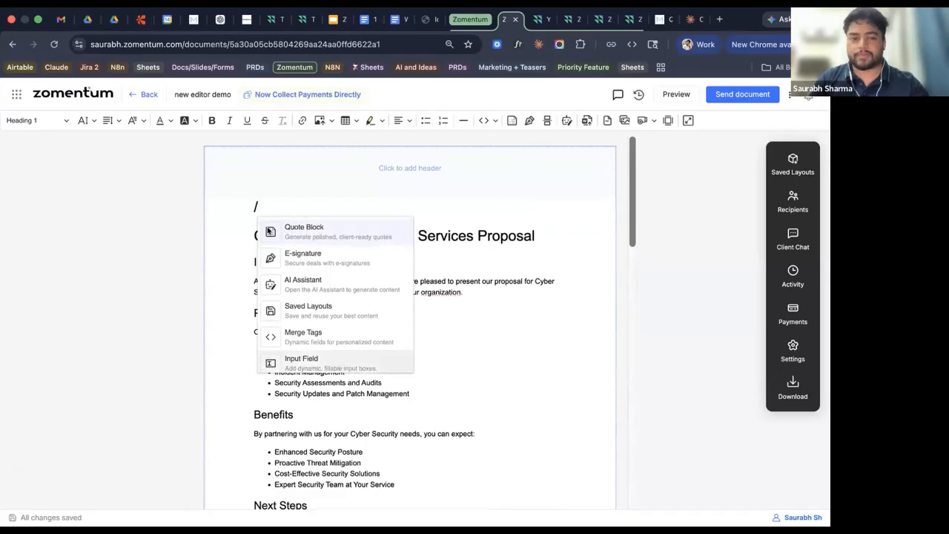
pyautogui.press('BackSpace')
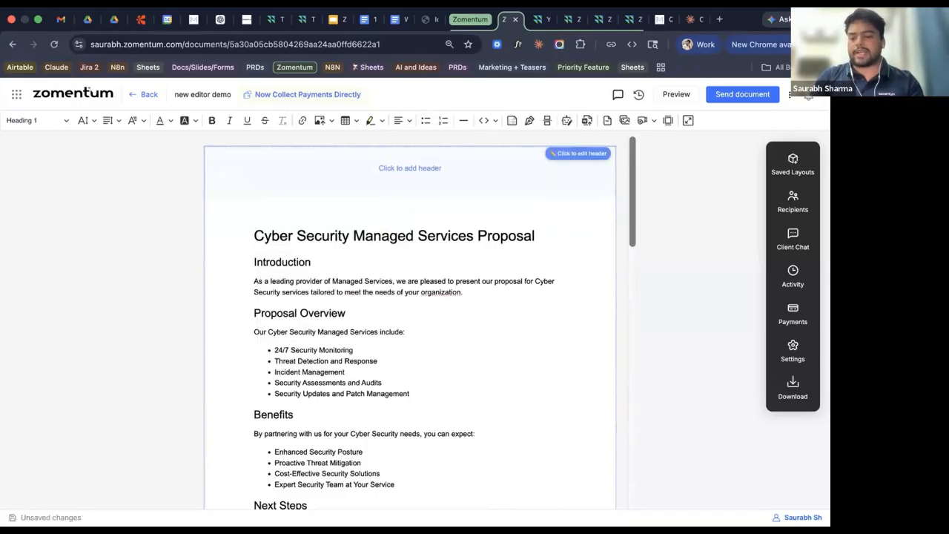
pyautogui.write('/toc')
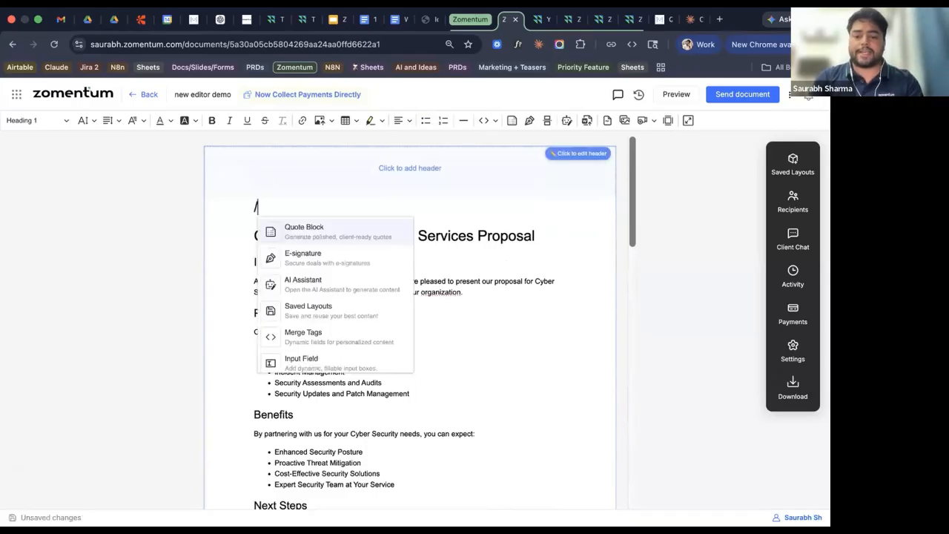
pyautogui.press('Return')
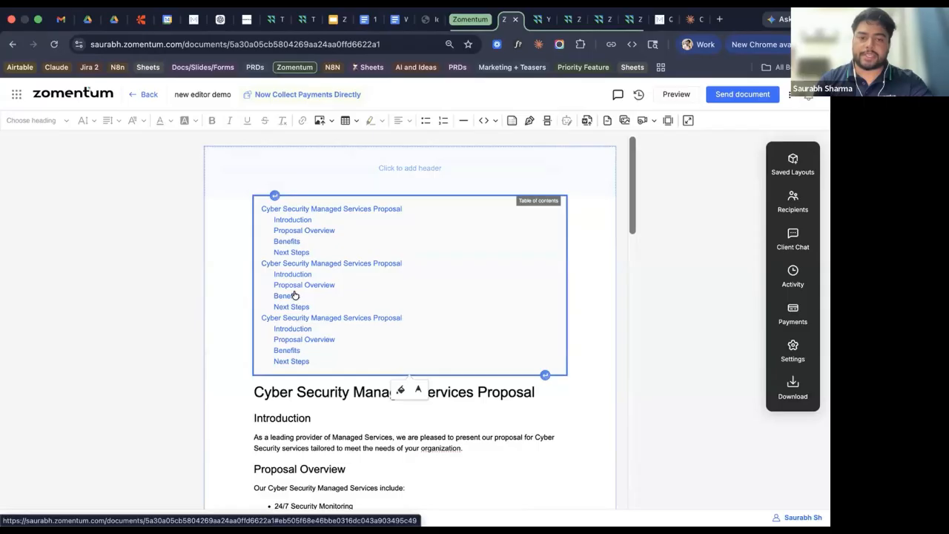
pyautogui.click(294, 296)
pyautogui.click(24, 461)
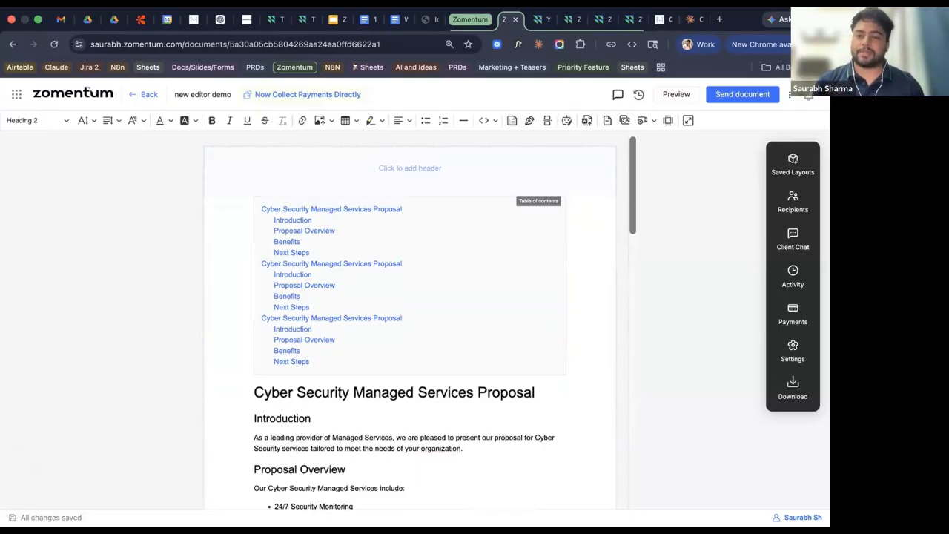
pyautogui.moveTo(161, 487)
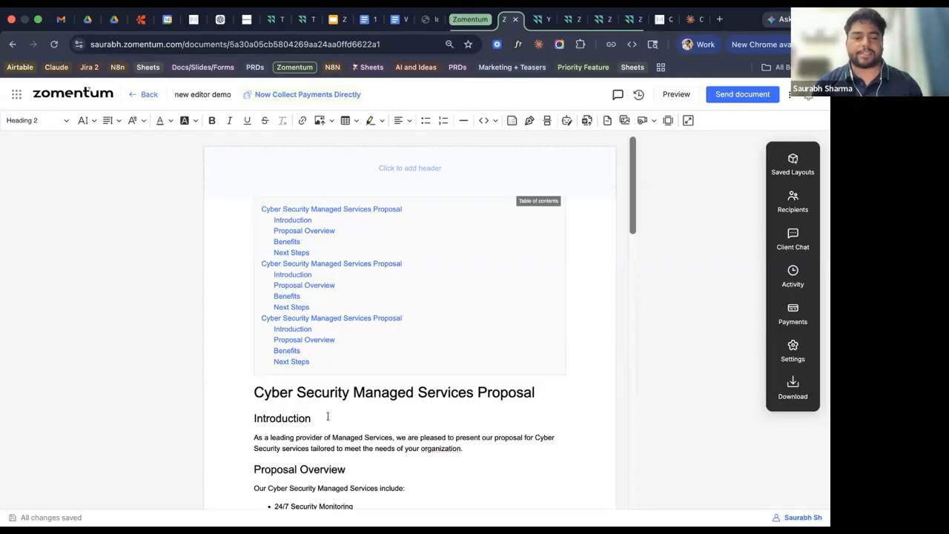
pyautogui.scroll(-4, 328, 417)
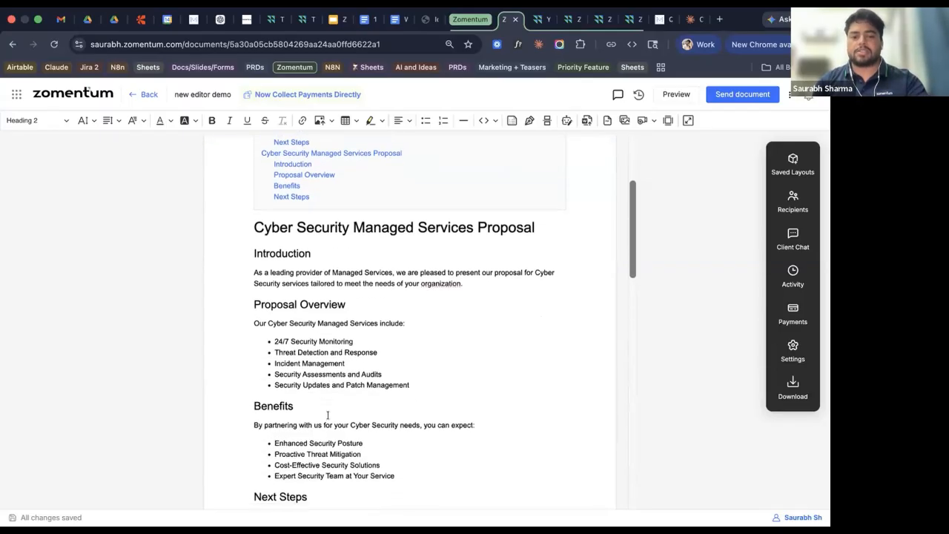
pyautogui.moveTo(321, 256); pyautogui.dragTo(251, 221)
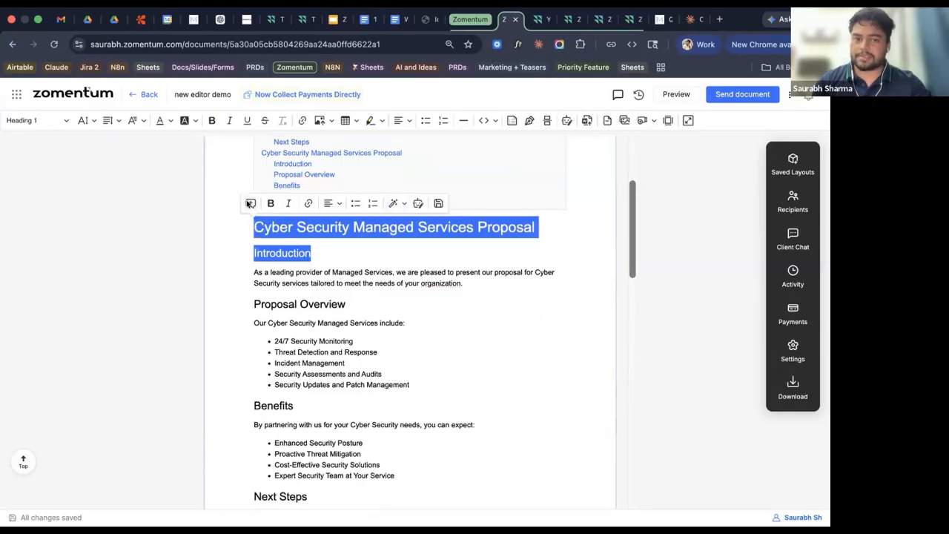
# Post a comment on the title mentioning a teammate with the text 'please review it'.
pyautogui.click(251, 203)
pyautogui.write('@')
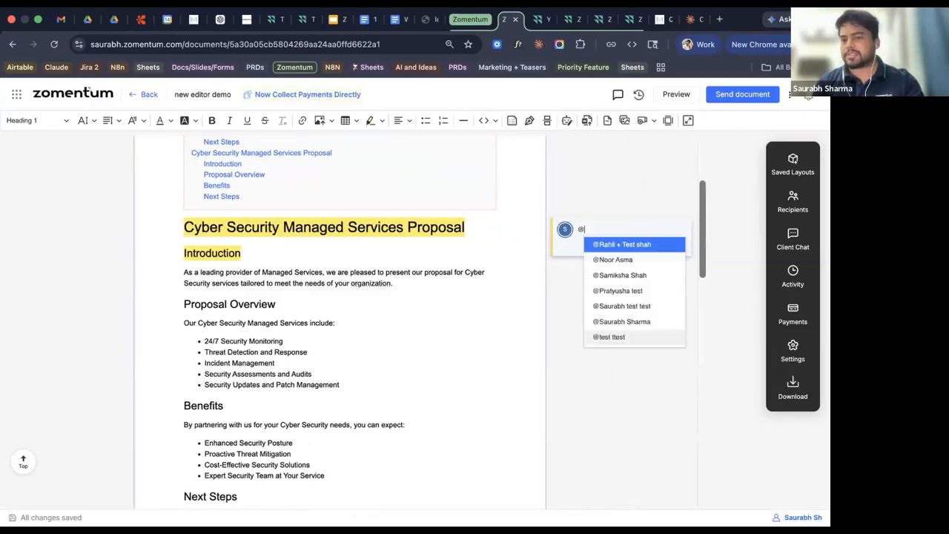
pyautogui.press('Down')
pyautogui.press('Down')
pyautogui.press('Return')
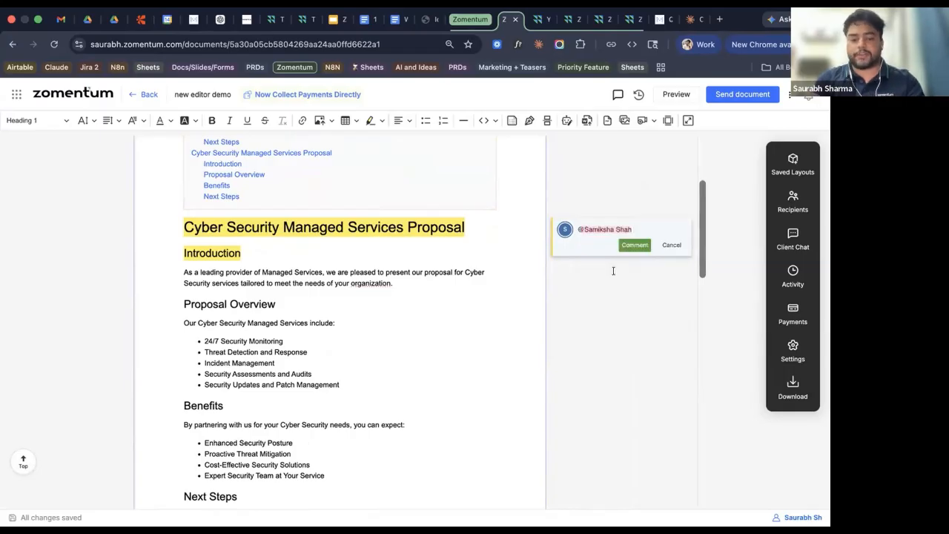
pyautogui.write('a')
pyautogui.press('BackSpace')
pyautogui.press('BackSpace')
pyautogui.write('please revie')
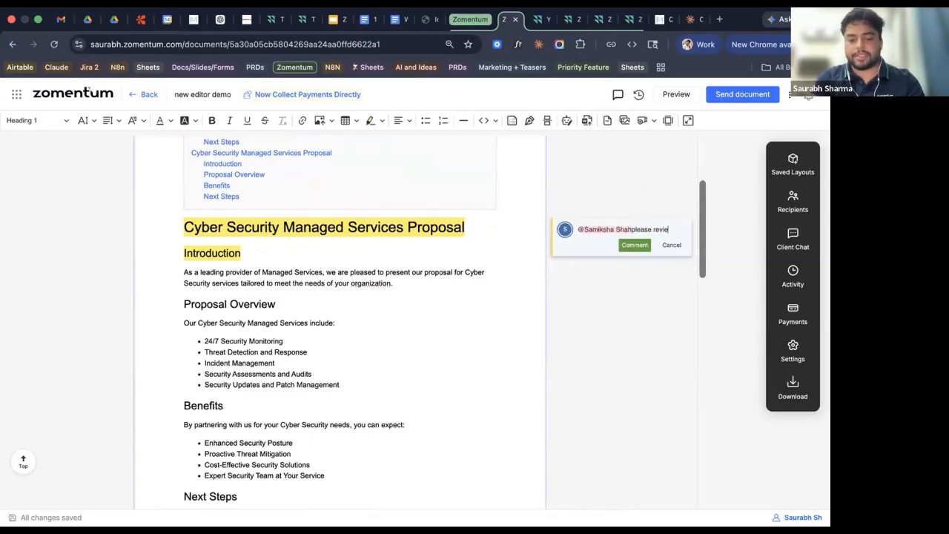
pyautogui.write('w it')
pyautogui.press('Return')
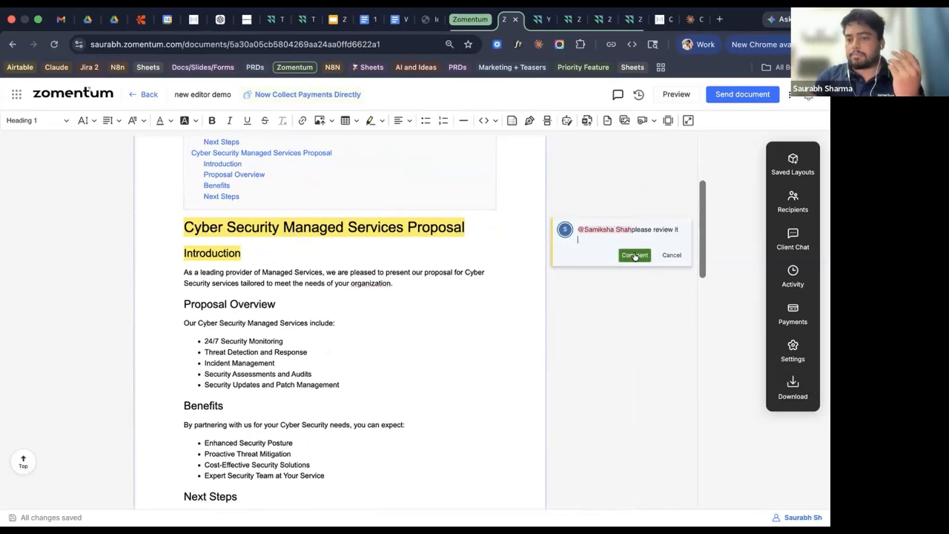
pyautogui.click(635, 255)
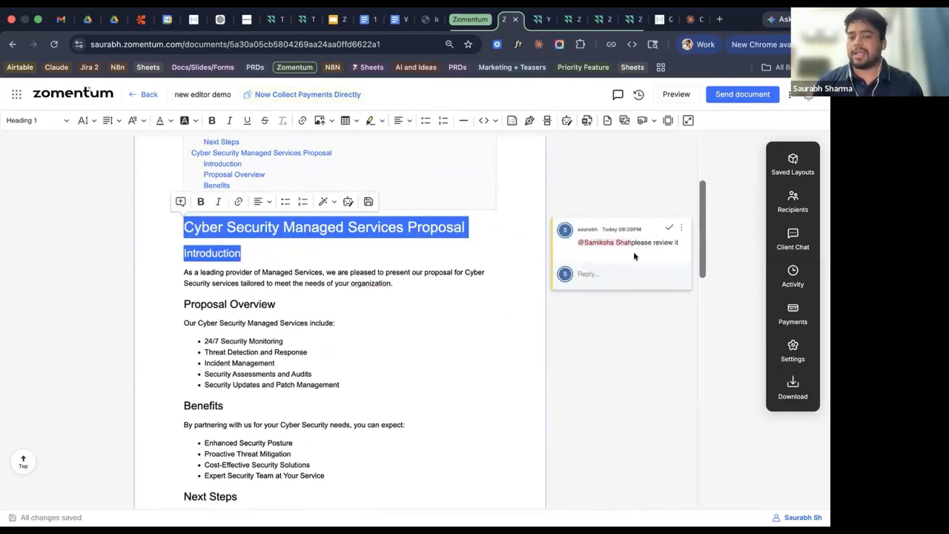
# Reply to the comment thread, mentioning two more teammates.
pyautogui.click(627, 273)
pyautogui.write('@')
pyautogui.click(627, 303)
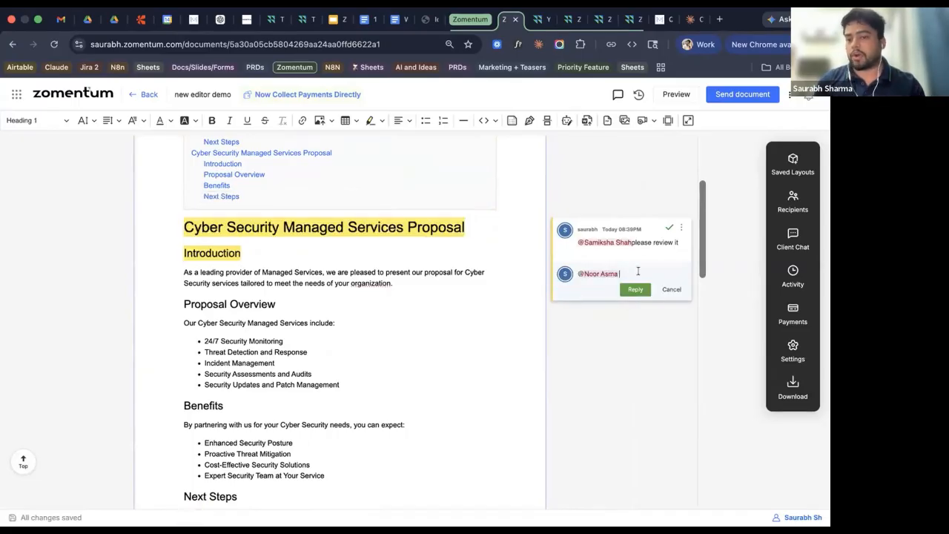
pyautogui.write('@')
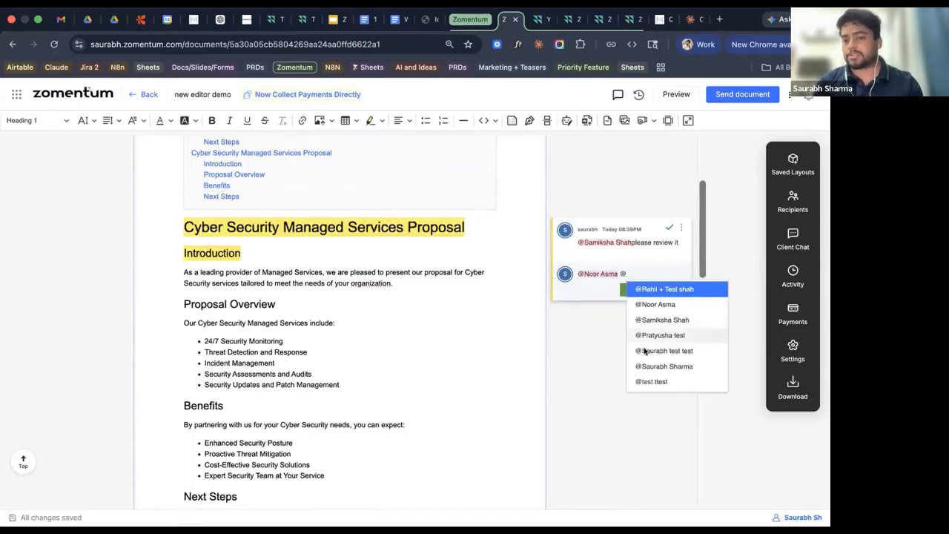
pyautogui.click(644, 350)
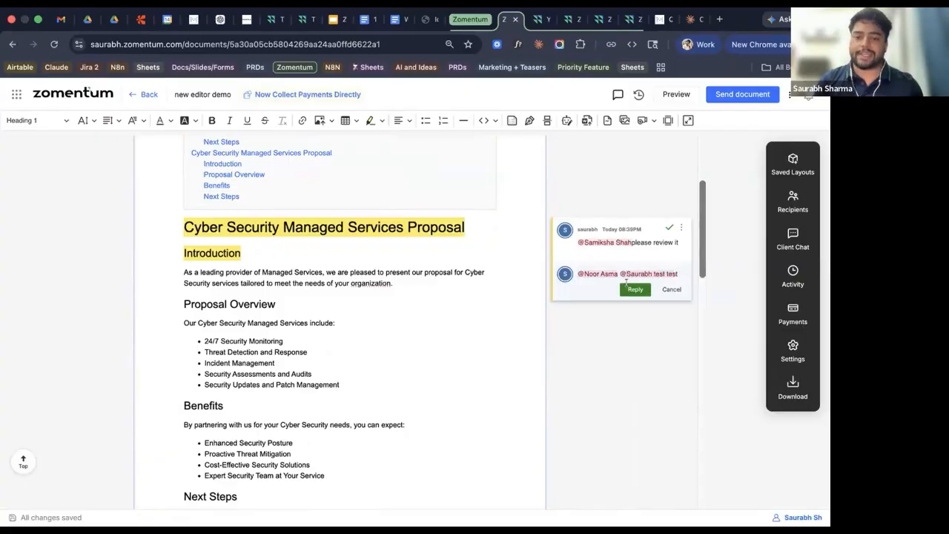
pyautogui.click(631, 288)
pyautogui.click(598, 365)
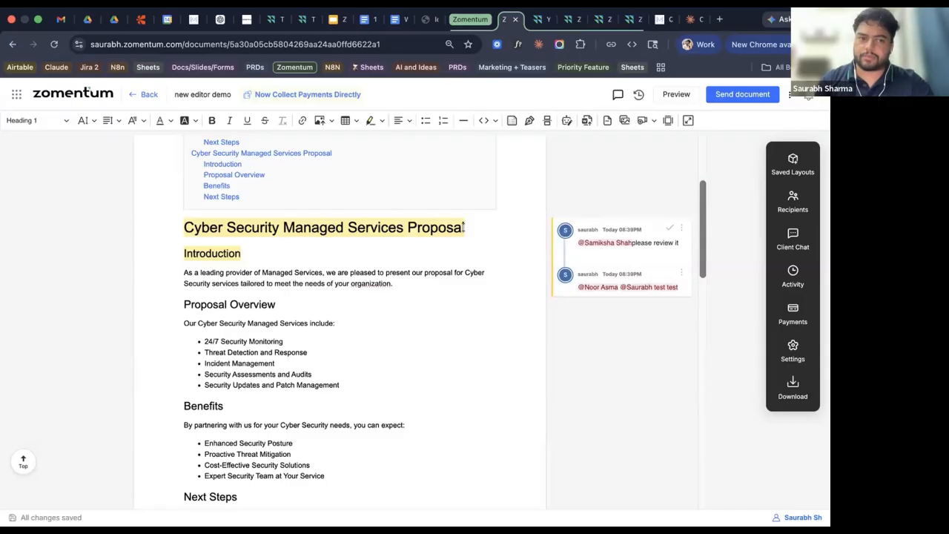
# Resolve the title's review comment thread in full-page mode, then return to normal editing.
pyautogui.click(687, 121)
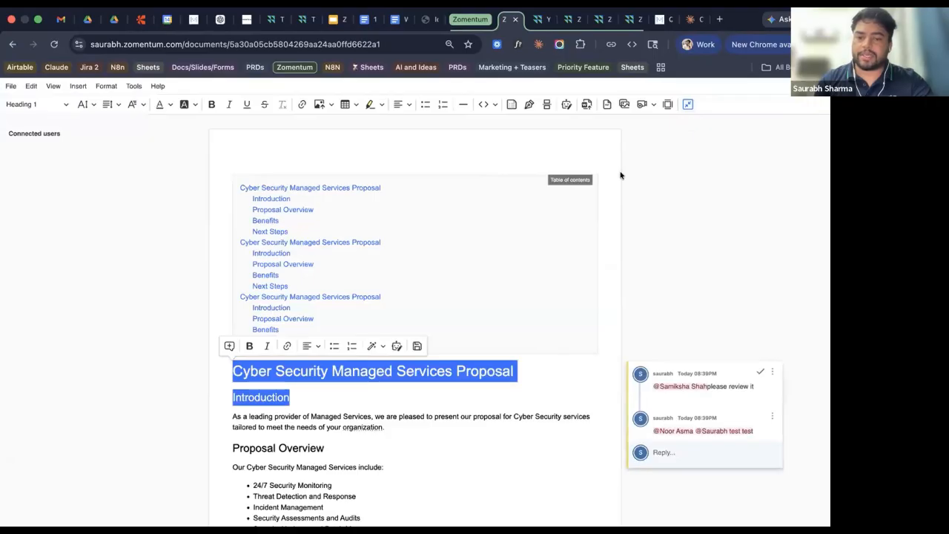
pyautogui.scroll(-2, 489, 384)
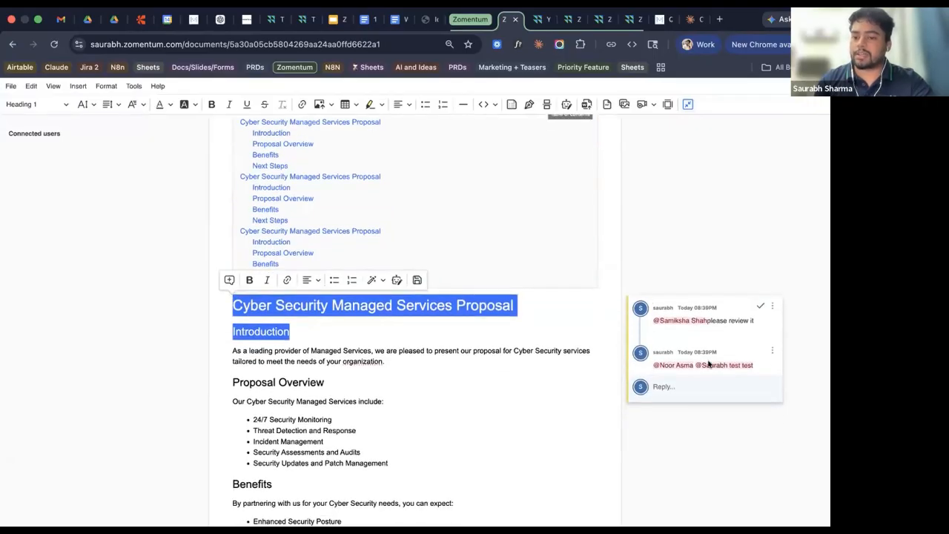
pyautogui.scroll(-8, 569, 424)
pyautogui.scroll(10, 568, 424)
pyautogui.click(757, 376)
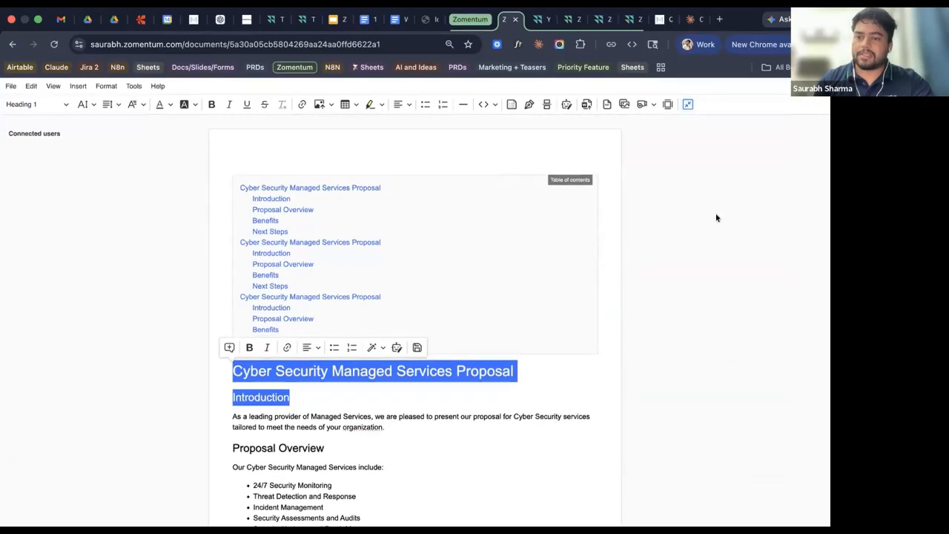
pyautogui.click(687, 105)
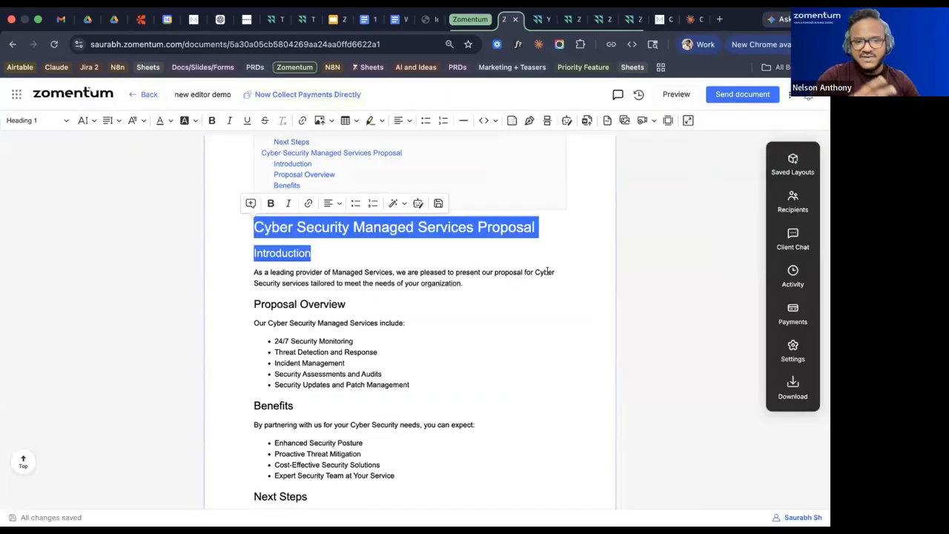
pyautogui.scroll(1, 423, 300)
pyautogui.click(419, 309)
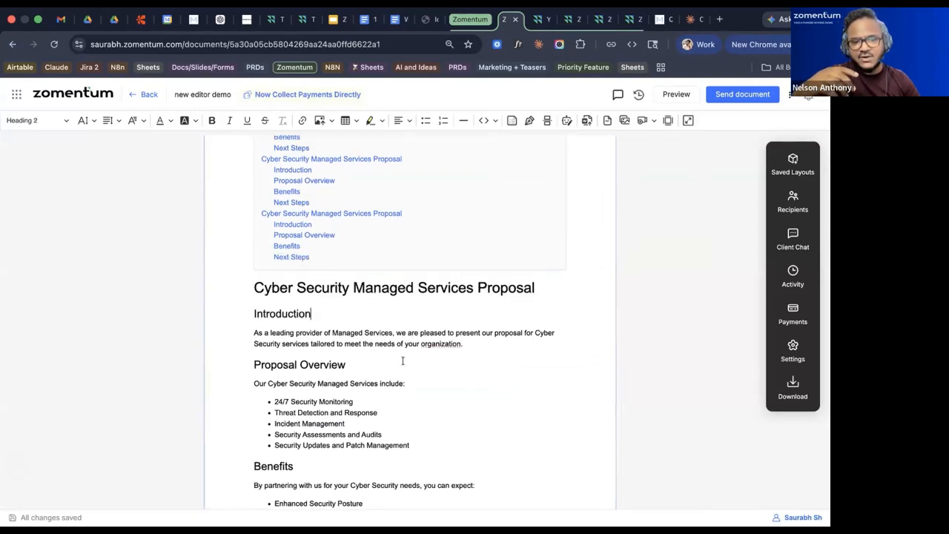
pyautogui.scroll(-4, 403, 361)
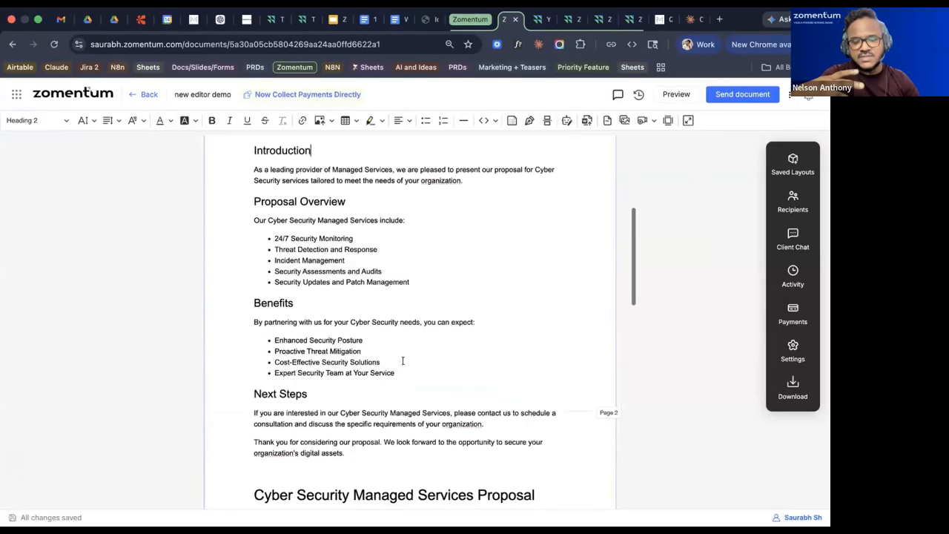
pyautogui.moveTo(362, 457); pyautogui.dragTo(250, 360)
pyautogui.scroll(-3, 251, 361)
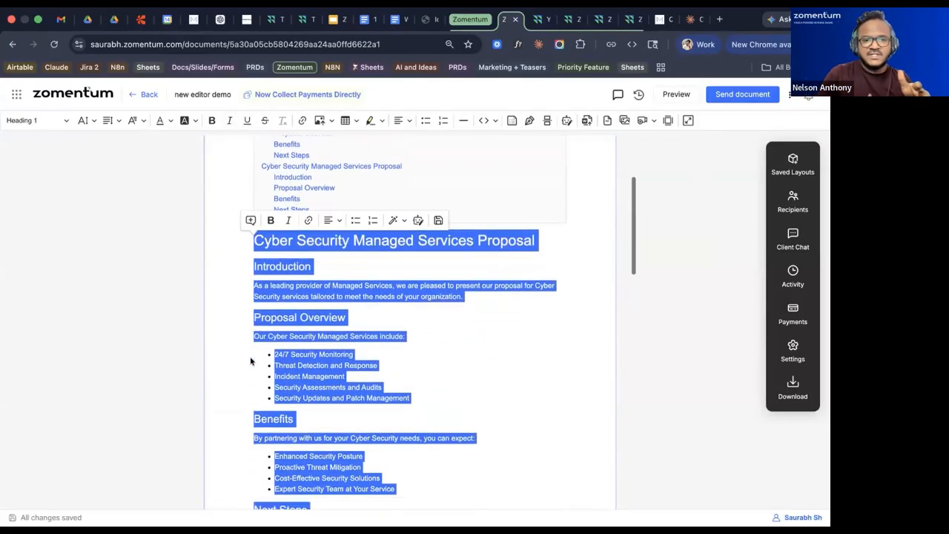
pyautogui.click(402, 181)
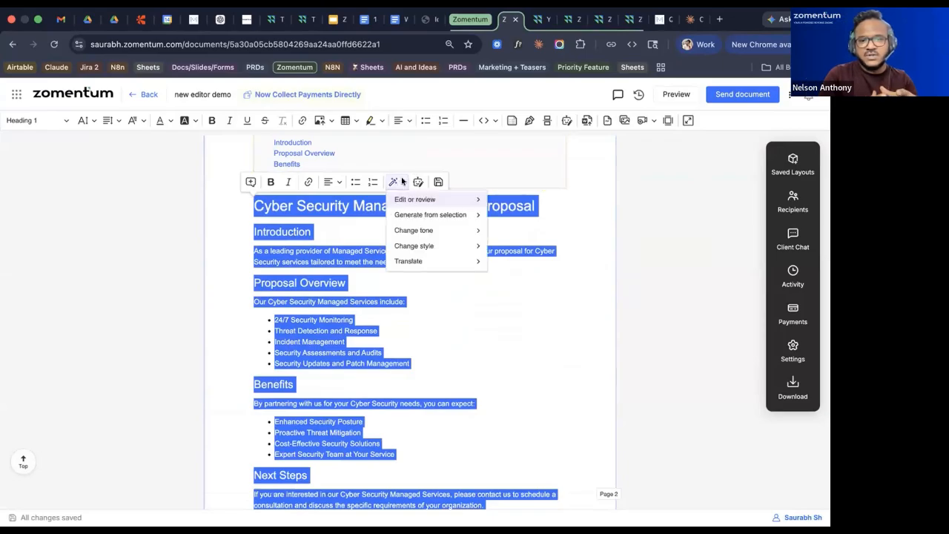
pyautogui.moveTo(440, 228)
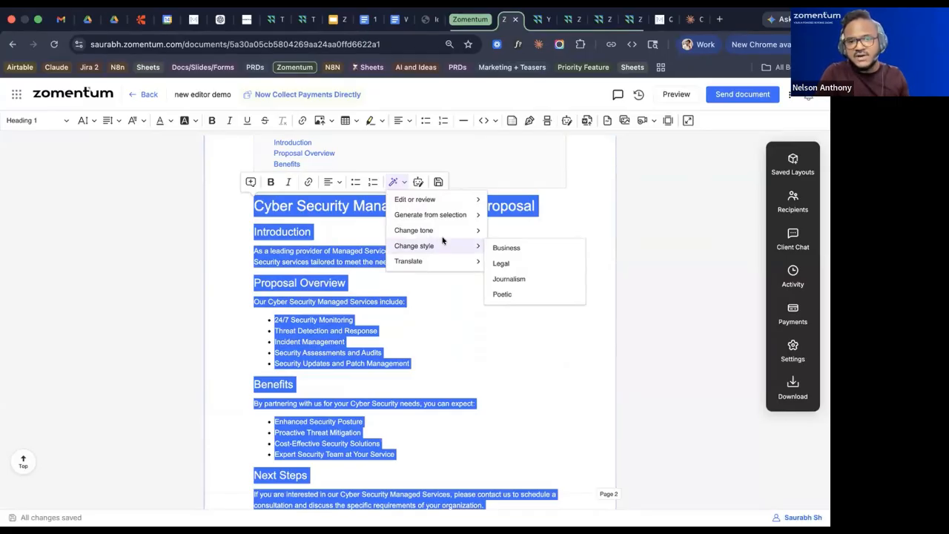
pyautogui.click(447, 306)
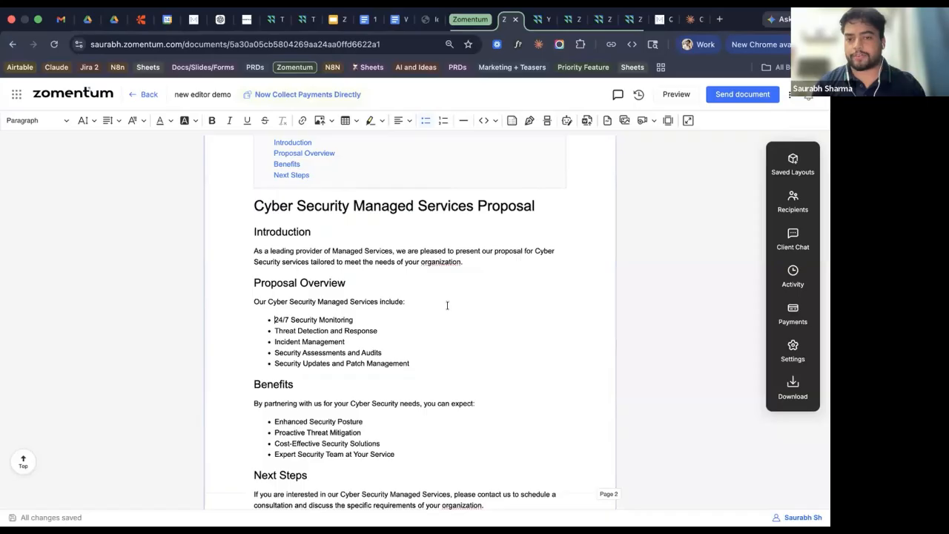
# Delete 'Proposal' so the second title reads 'Cyber Security Managed Services'.
pyautogui.scroll(5, 447, 305)
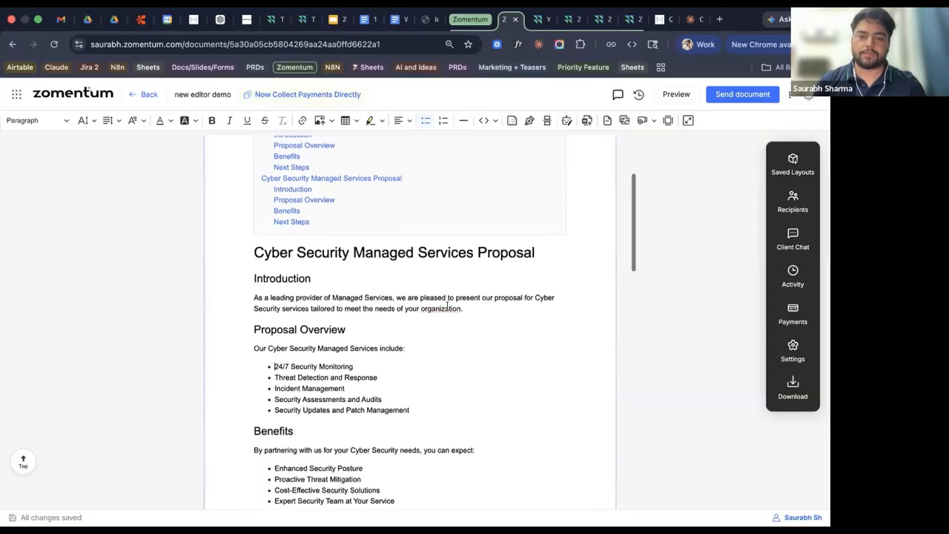
pyautogui.scroll(-10, 448, 305)
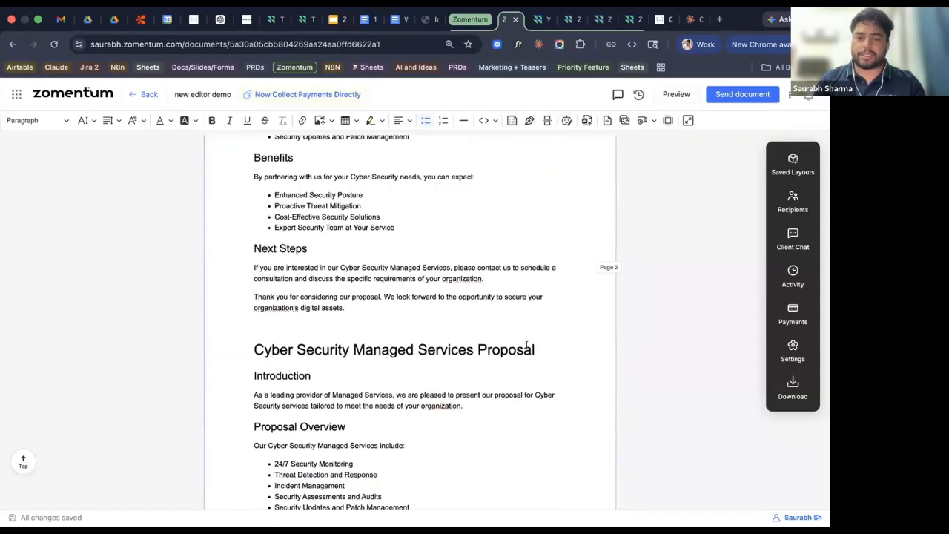
pyautogui.moveTo(536, 346); pyautogui.dragTo(362, 346)
pyautogui.click(316, 370)
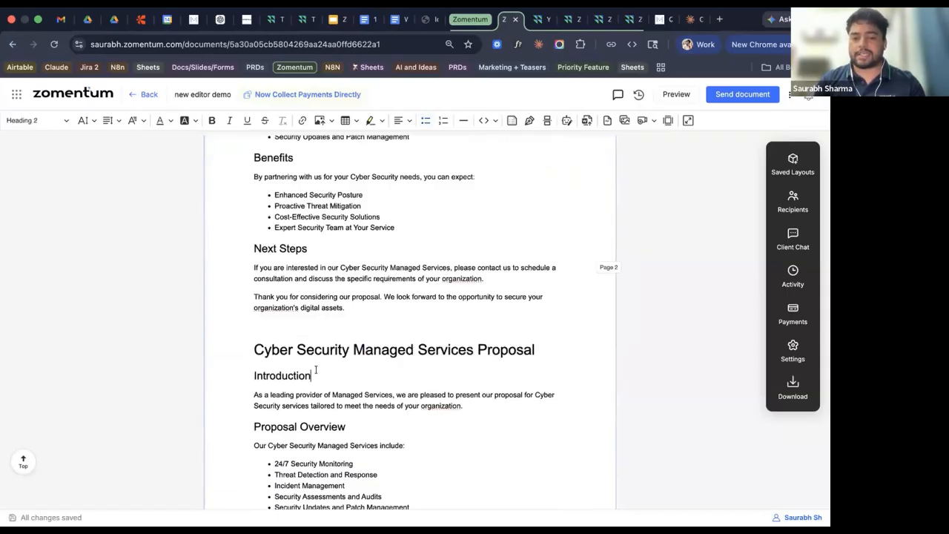
pyautogui.scroll(-3, 315, 370)
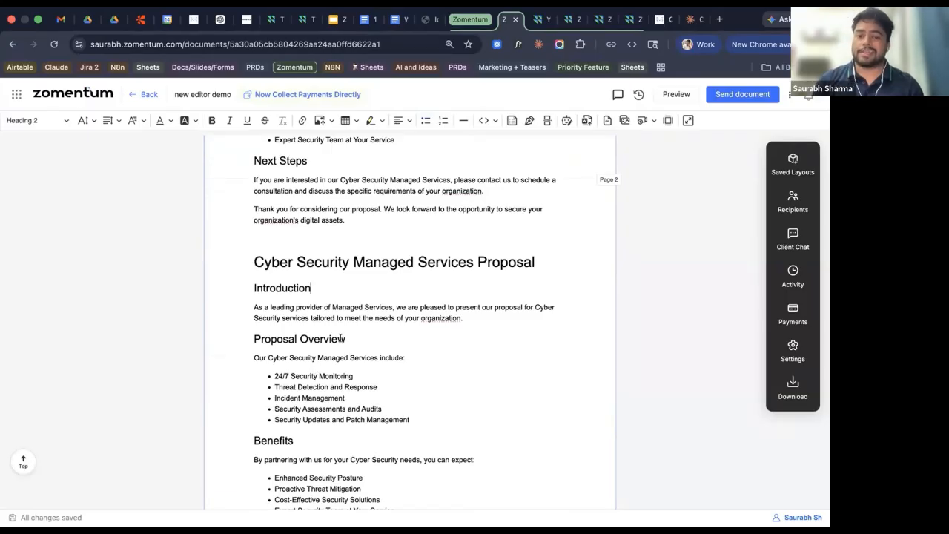
pyautogui.click(473, 261)
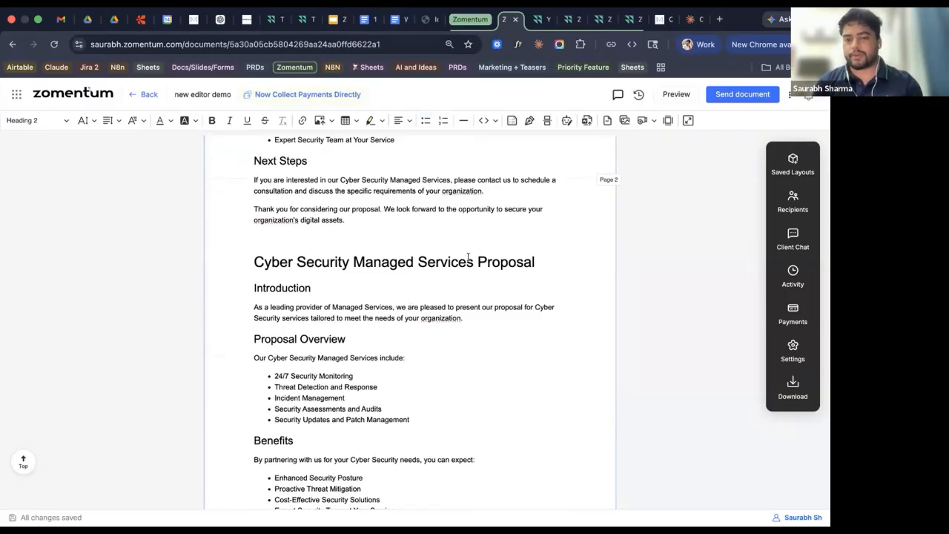
pyautogui.keyDown('shift'); pyautogui.click(553, 261); pyautogui.keyUp('shift')
pyautogui.press('BackSpace')
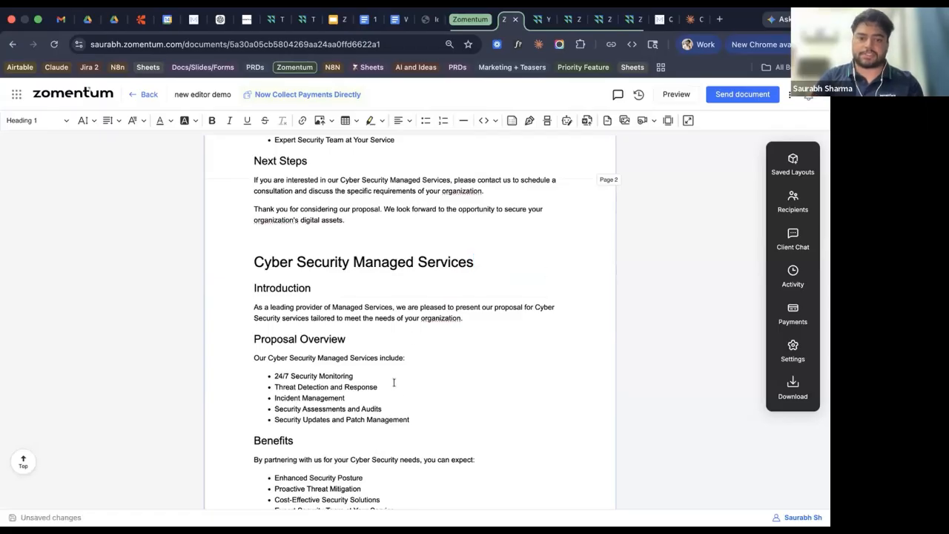
pyautogui.moveTo(412, 420); pyautogui.dragTo(252, 339)
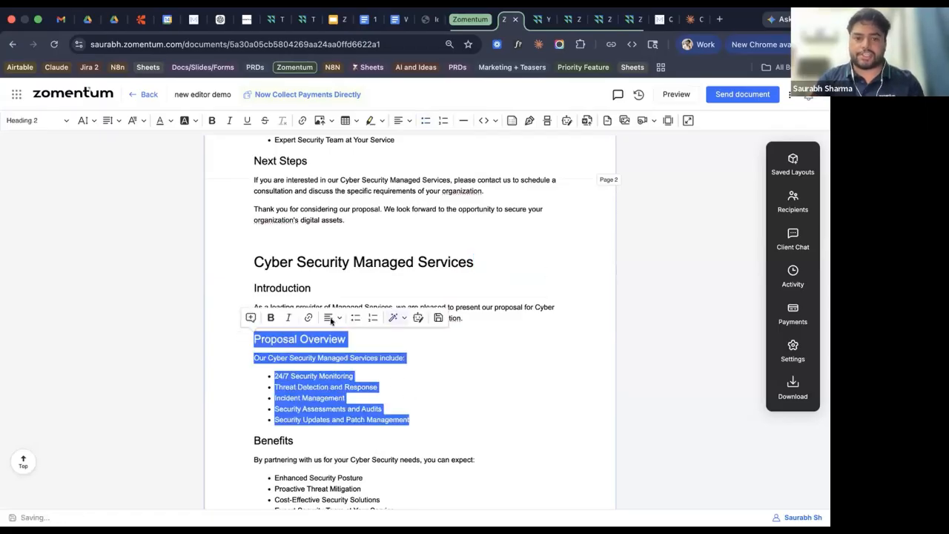
# Rewrite the selected Proposal Overview section in a Direct tone and replace the original.
pyautogui.click(394, 317)
pyautogui.moveTo(459, 366)
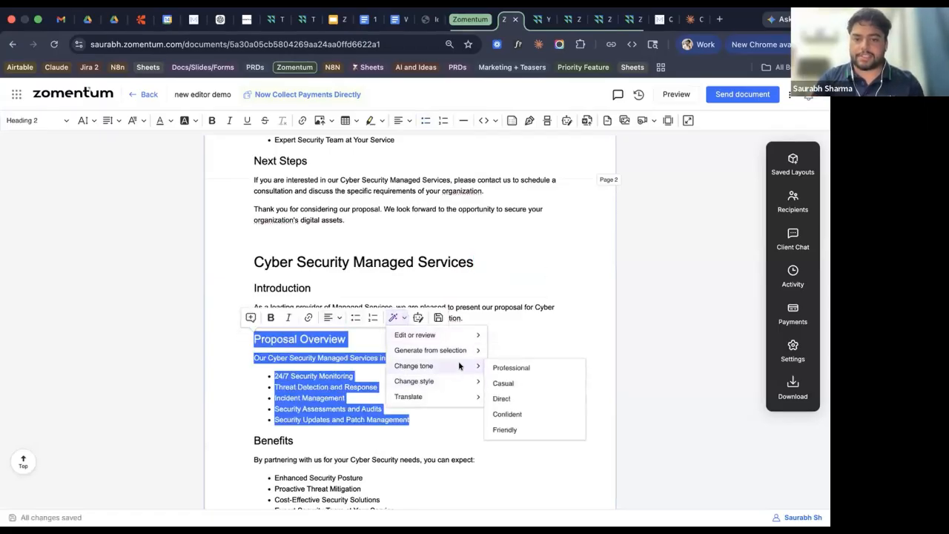
pyautogui.click(501, 398)
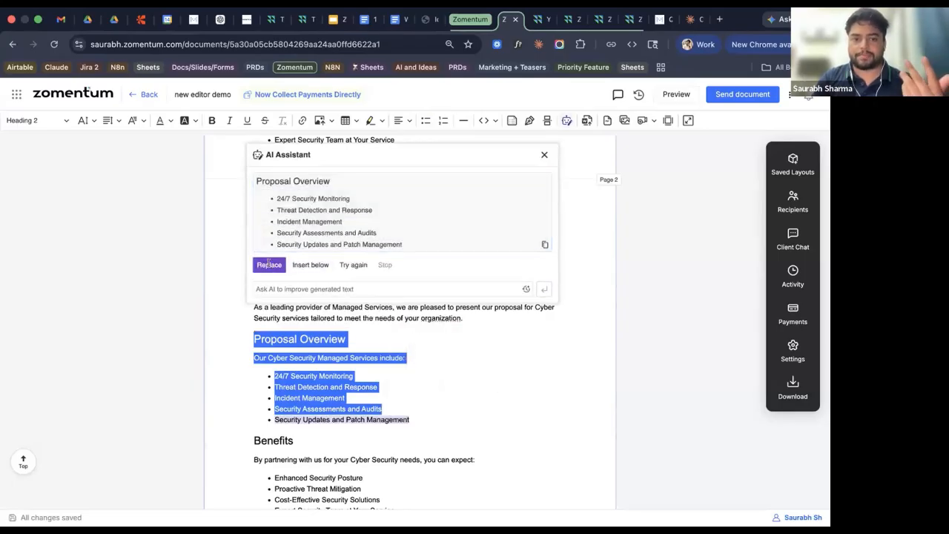
pyautogui.click(268, 264)
pyautogui.click(437, 387)
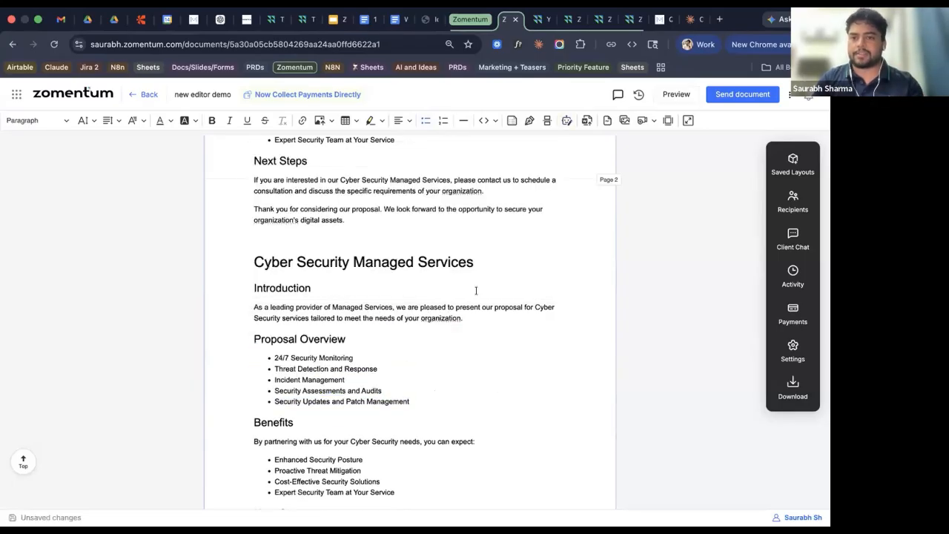
pyautogui.scroll(15, 476, 290)
pyautogui.click(476, 292)
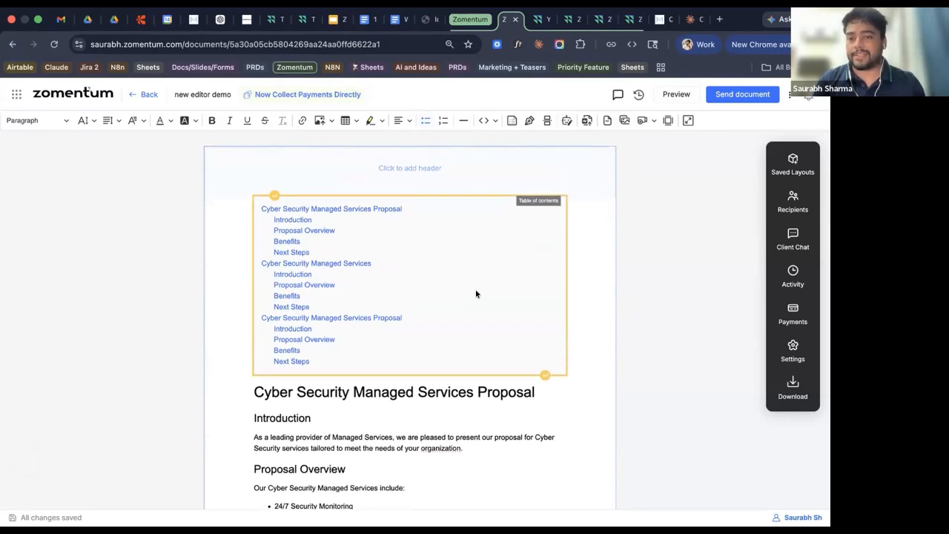
# Compare the 8:39, 8:38 and 8:37 PM revisions, then restore the May 14, 8:38 PM revision.
pyautogui.click(638, 94)
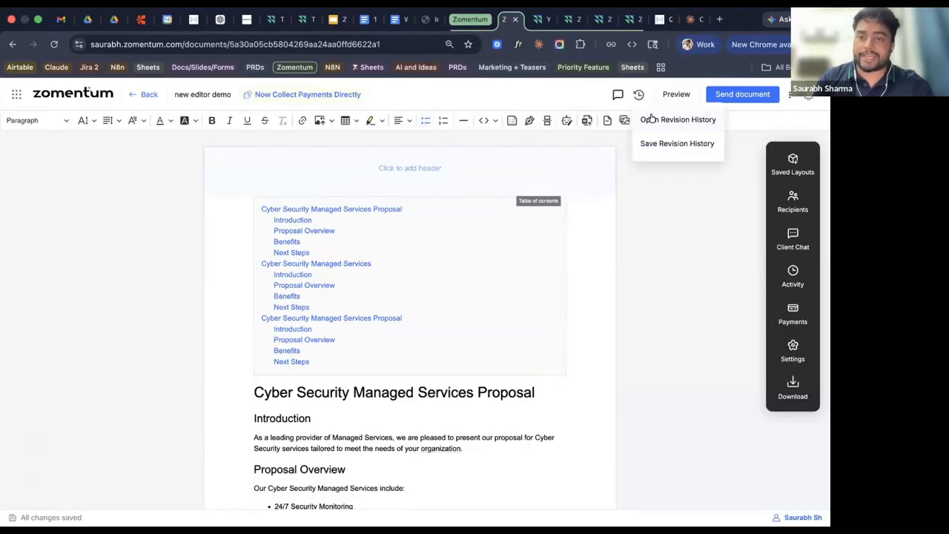
pyautogui.click(651, 120)
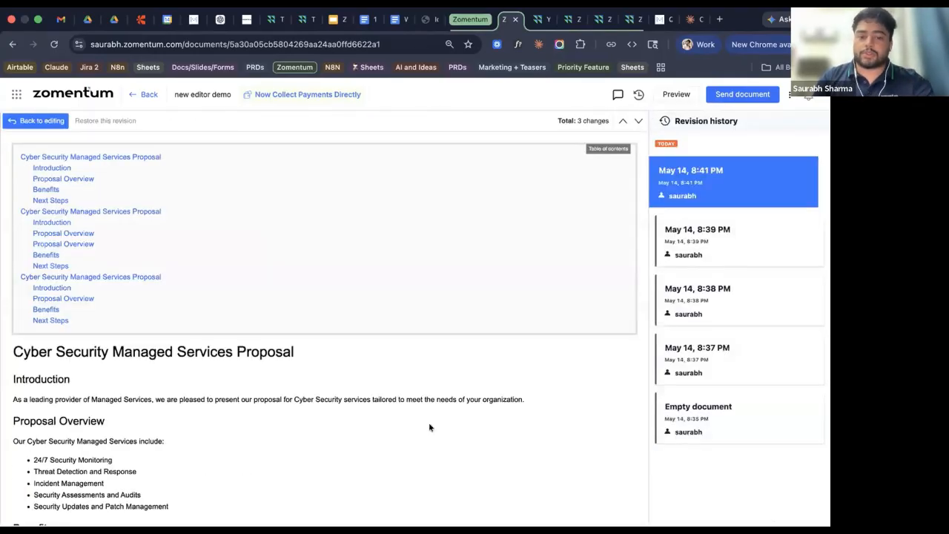
pyautogui.scroll(-4, 428, 423)
pyautogui.scroll(-4, 429, 424)
pyautogui.scroll(2, 428, 424)
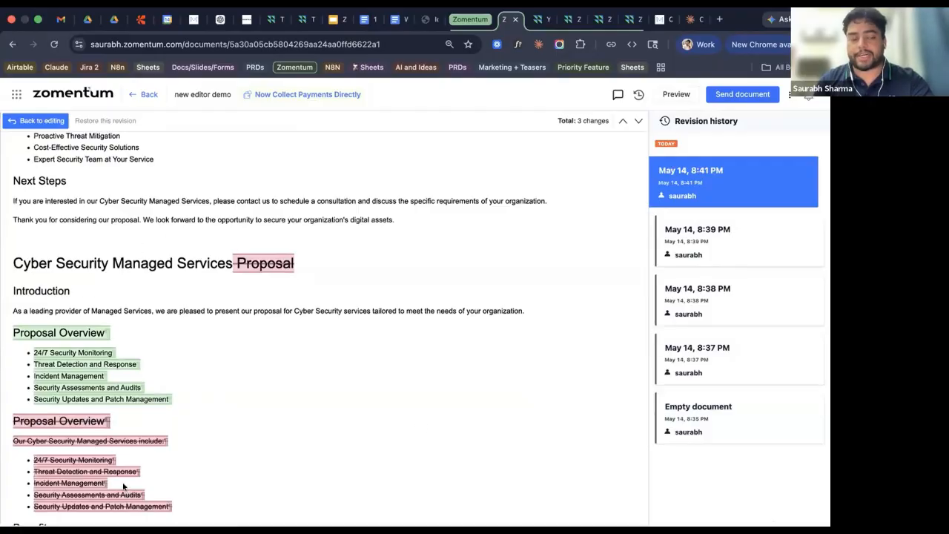
pyautogui.click(698, 260)
pyautogui.click(698, 291)
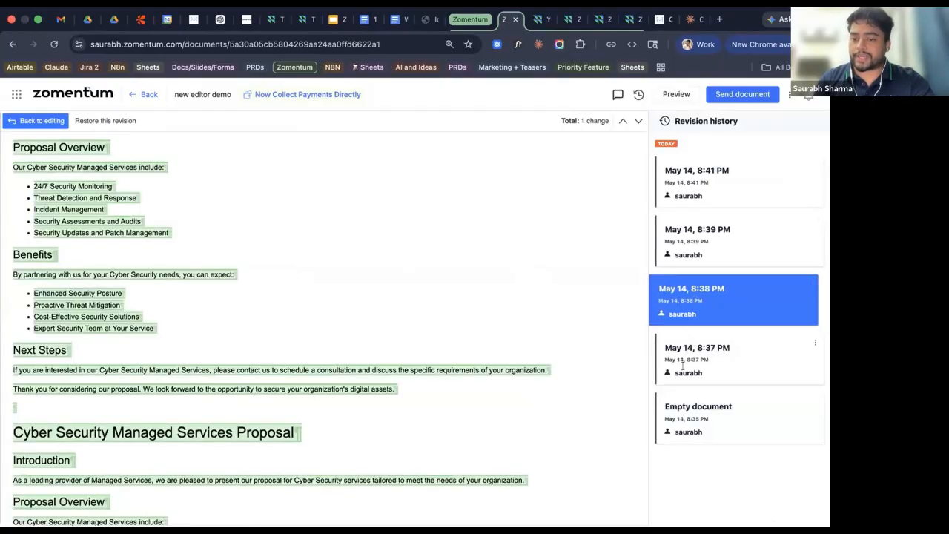
pyautogui.click(683, 368)
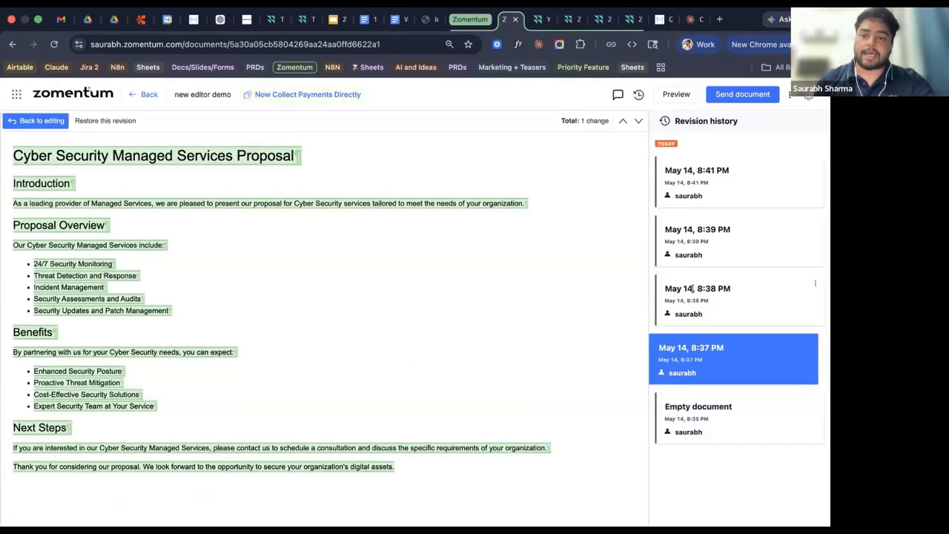
pyautogui.click(693, 285)
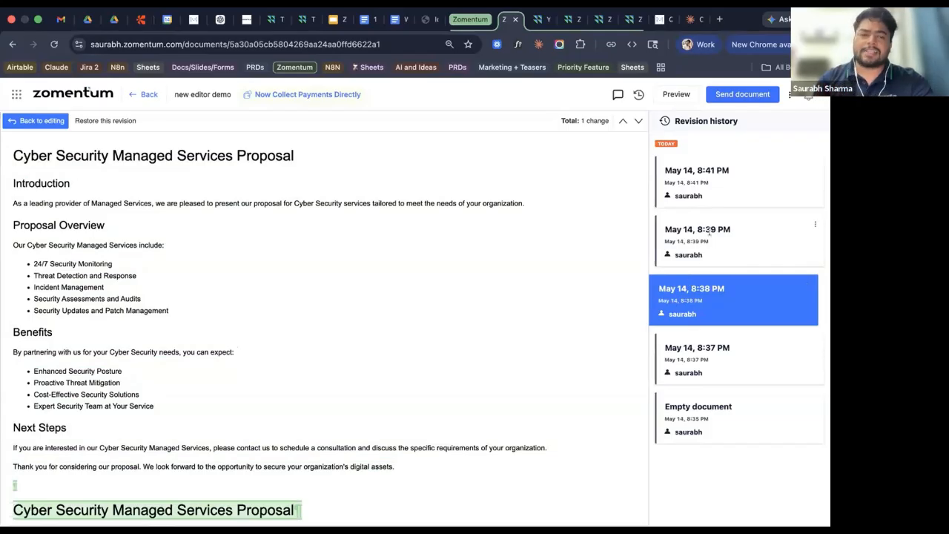
pyautogui.click(702, 256)
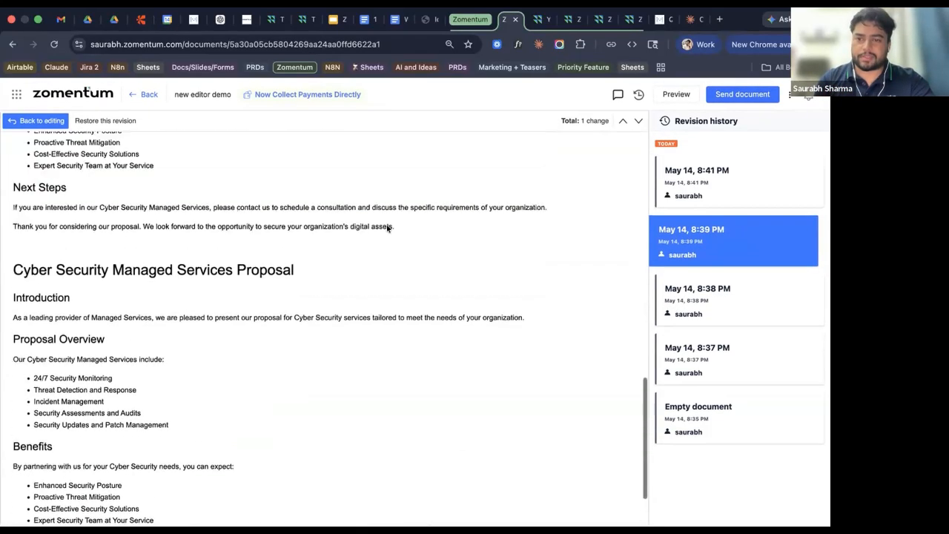
pyautogui.click(761, 277)
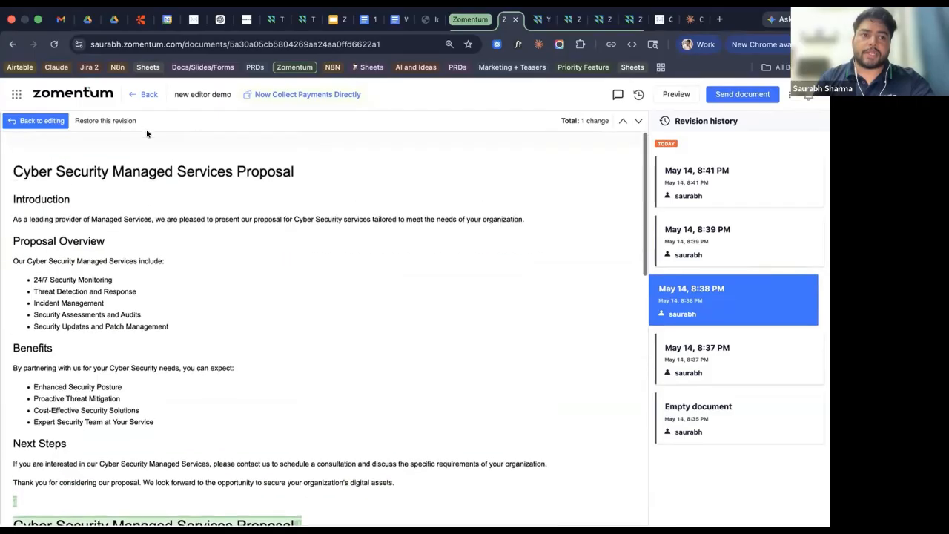
pyautogui.click(109, 121)
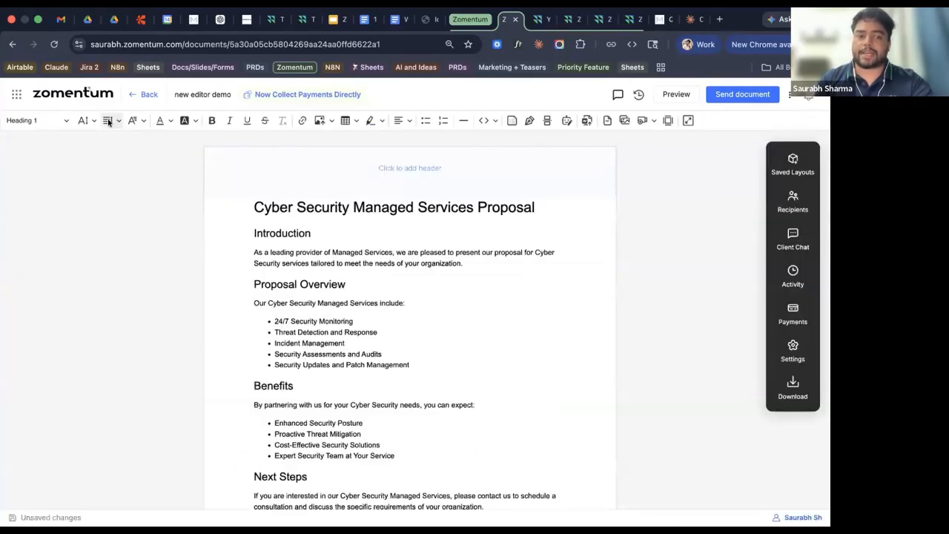
pyautogui.scroll(-1, 311, 153)
pyautogui.scroll(-2, 310, 154)
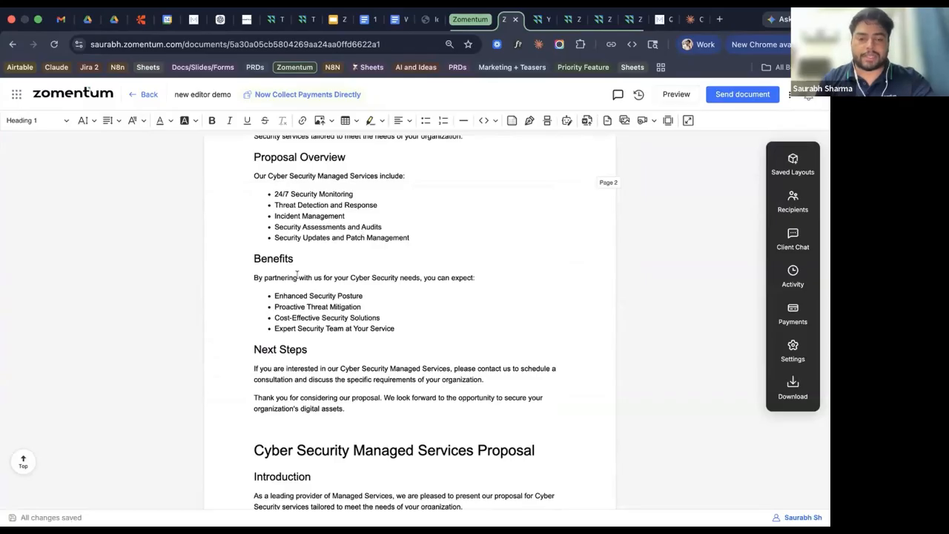
pyautogui.scroll(2, 298, 274)
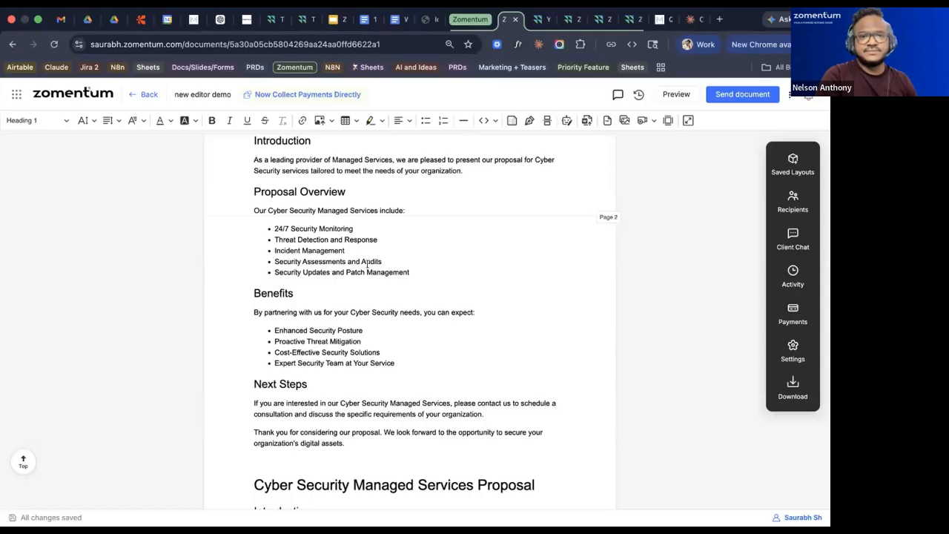
pyautogui.scroll(3, 367, 264)
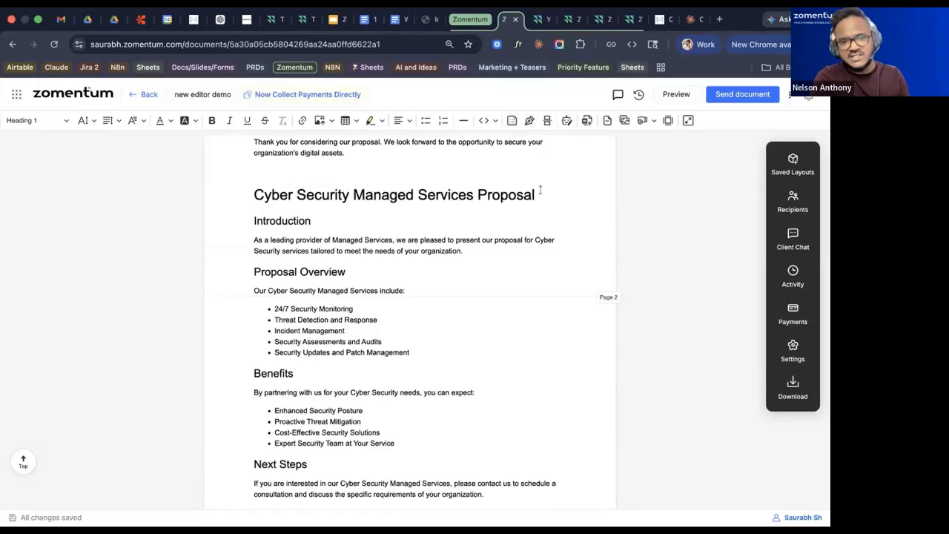
# Add an empty line after the last bullet in the second Proposal Overview list.
pyautogui.click(491, 276)
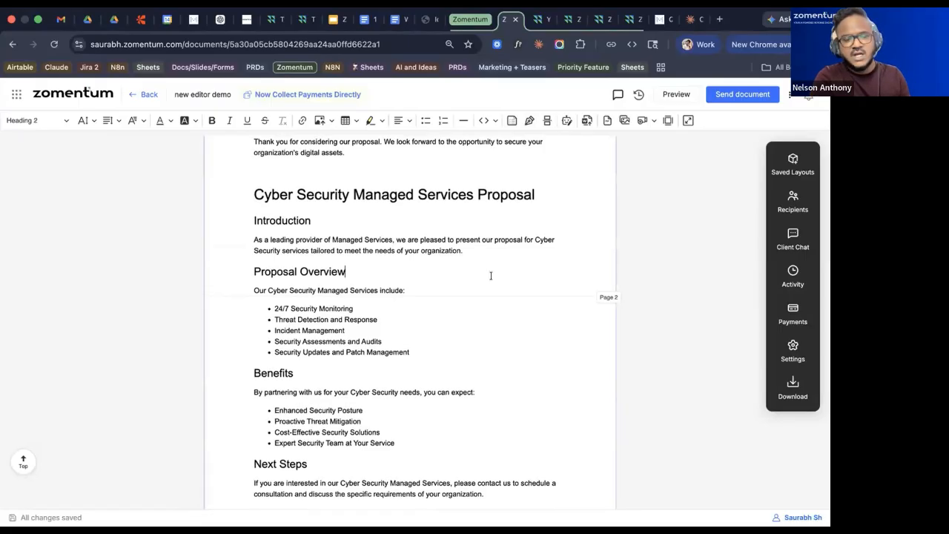
pyautogui.click(450, 351)
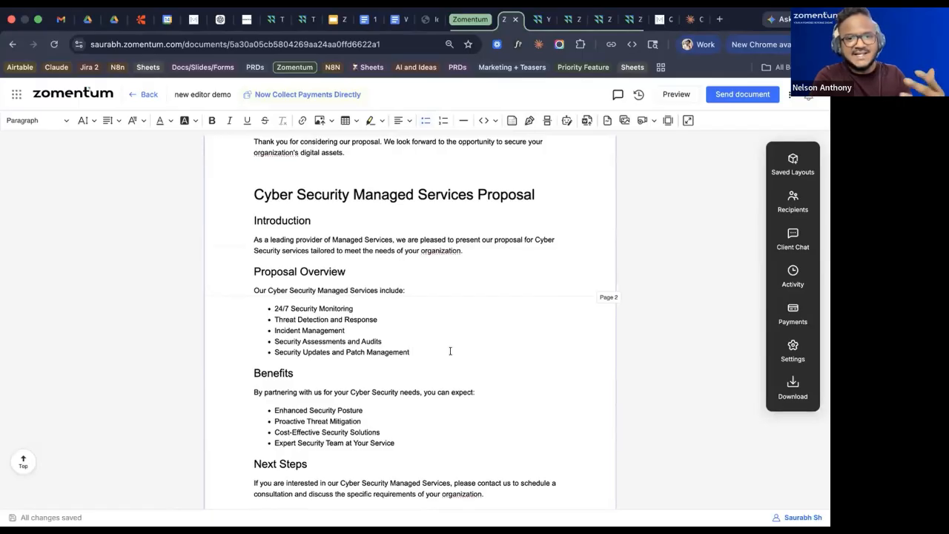
pyautogui.press('Return')
pyautogui.press('Return')
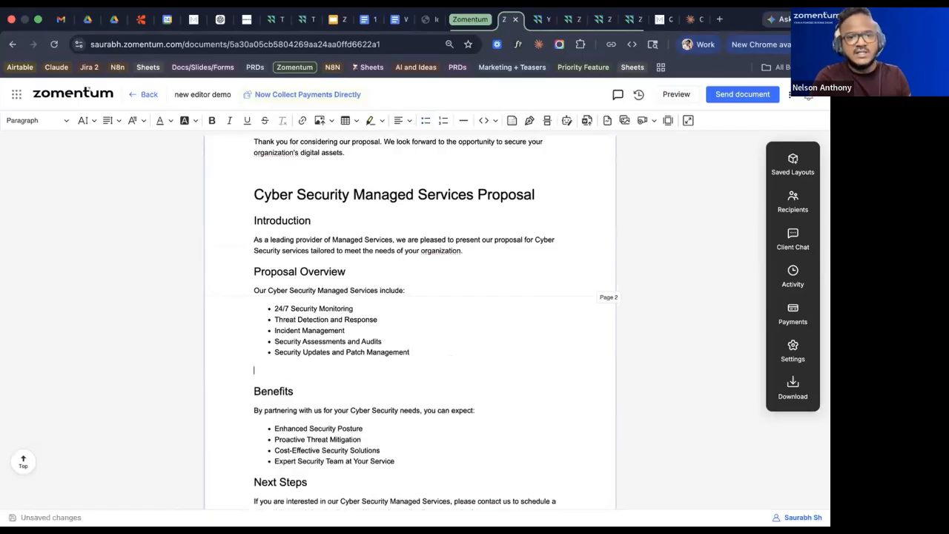
pyautogui.write('/')
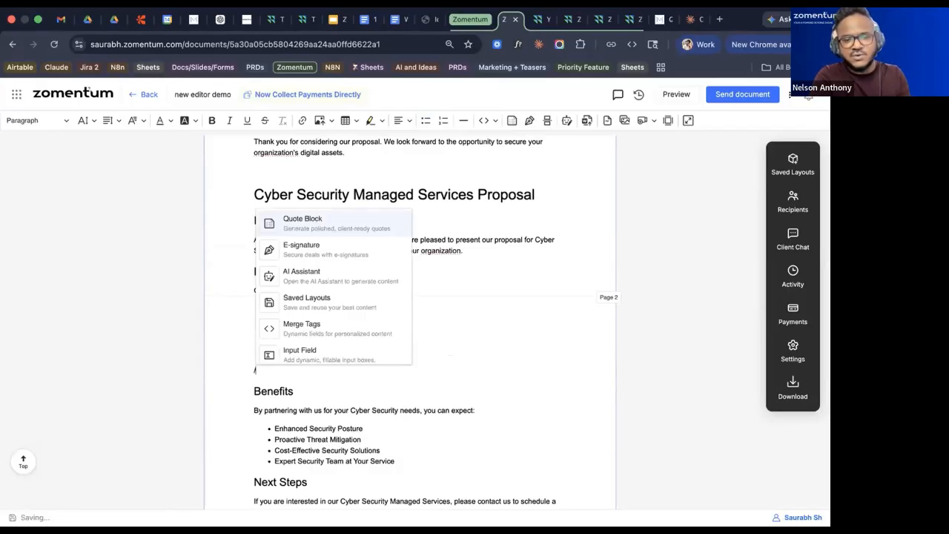
pyautogui.press('BackSpace')
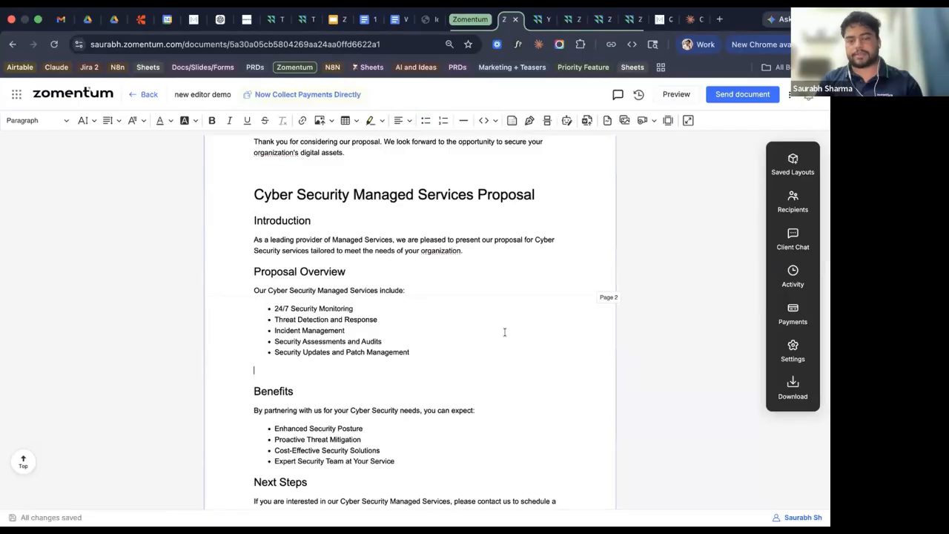
pyautogui.scroll(1, 504, 332)
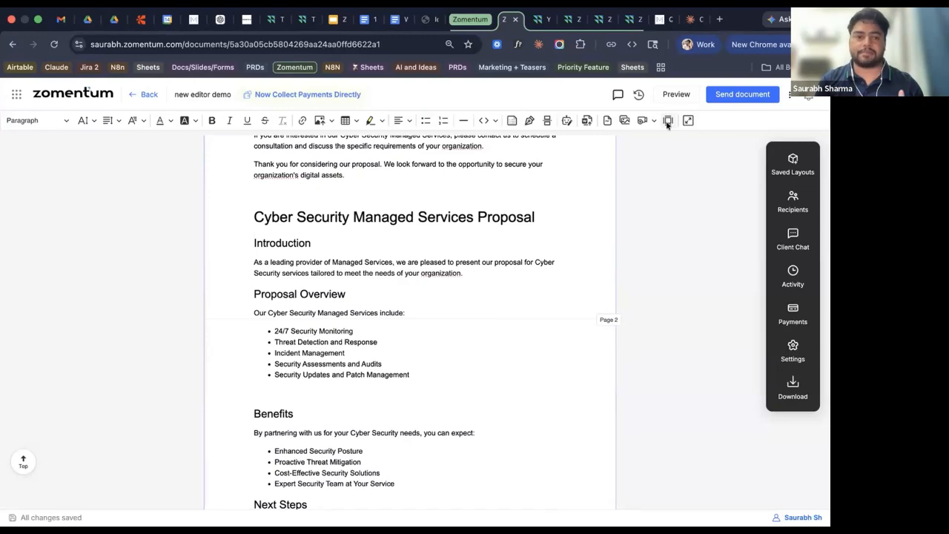
# Set the top page margin to 12 mm, enter 2012 in the bottom field, and save.
pyautogui.click(666, 121)
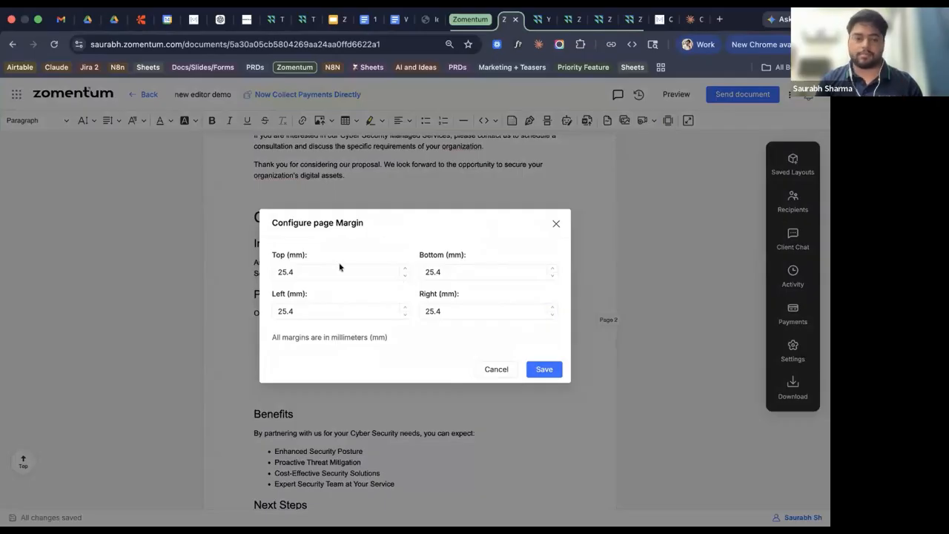
pyautogui.doubleClick(273, 267)
pyautogui.write('12')
pyautogui.doubleClick(449, 271)
pyautogui.write('2012')
pyautogui.click(549, 368)
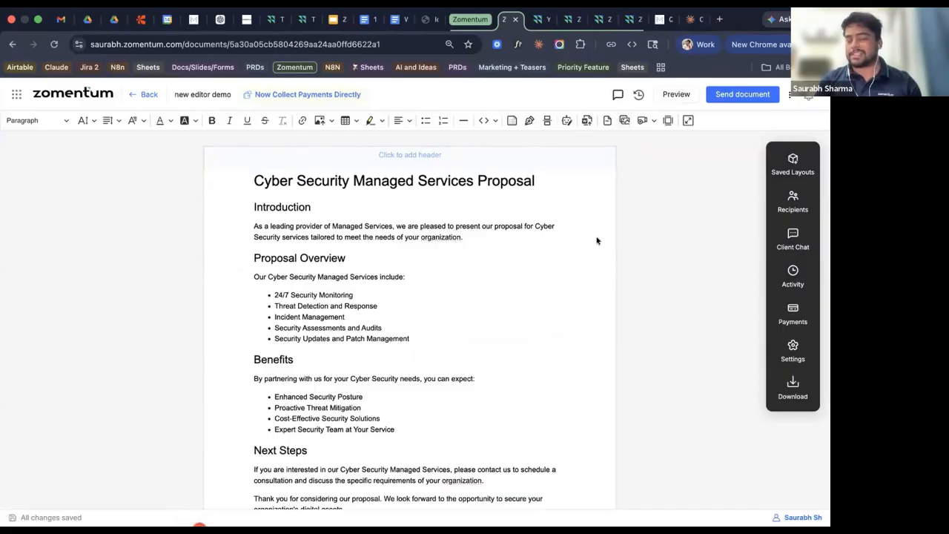
# Create an empty line after the 'Security Assessments and Audits' bullet.
pyautogui.click(468, 327)
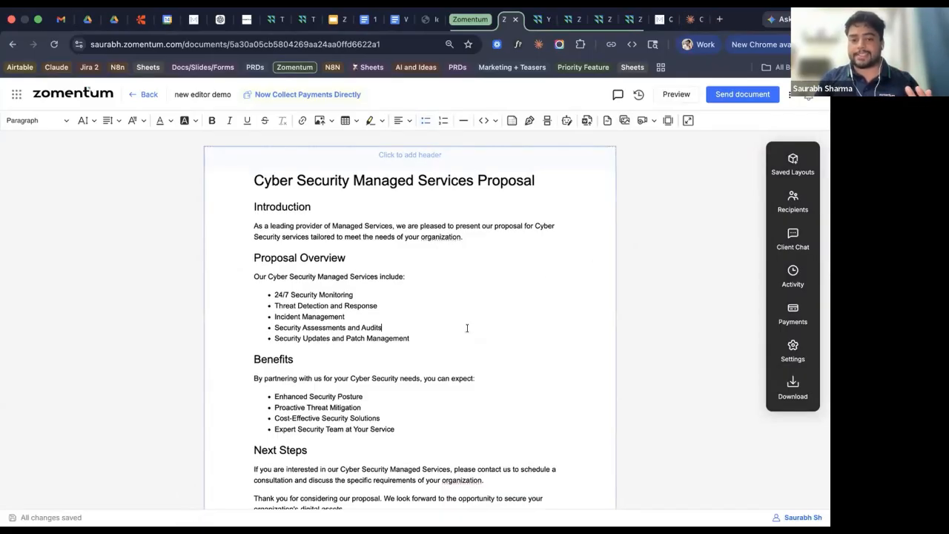
pyautogui.click(461, 337)
pyautogui.press('Return')
pyautogui.press('Return')
pyautogui.write('/')
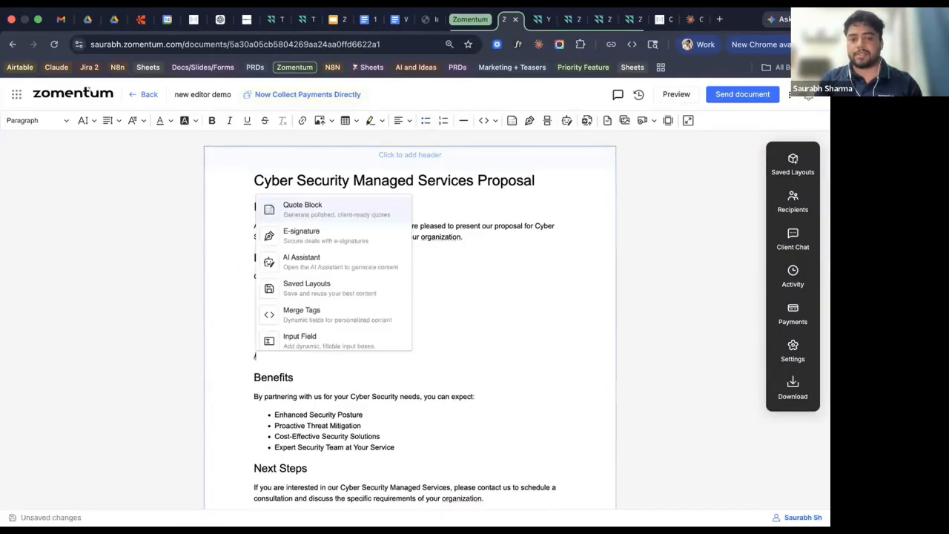
pyautogui.scroll(-5, 335, 302)
pyautogui.scroll(-8, 337, 302)
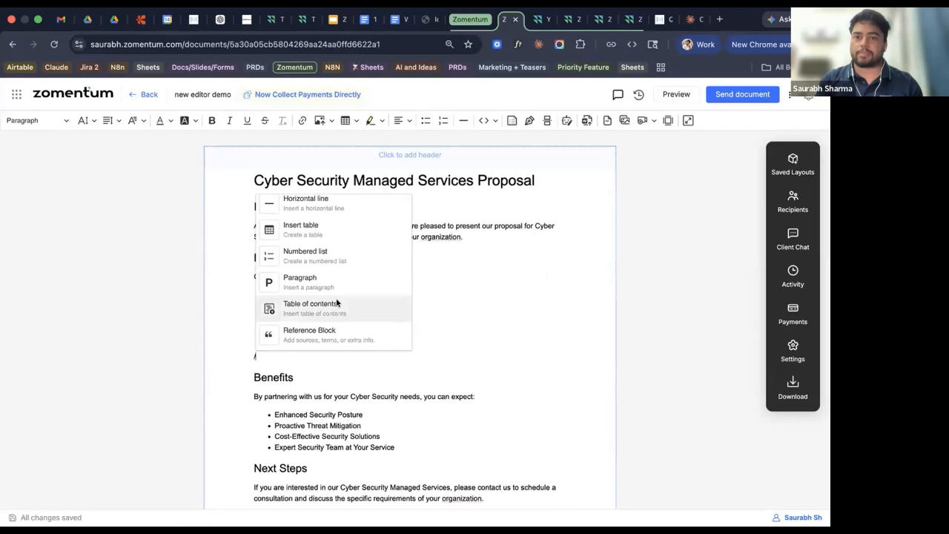
pyautogui.click(477, 310)
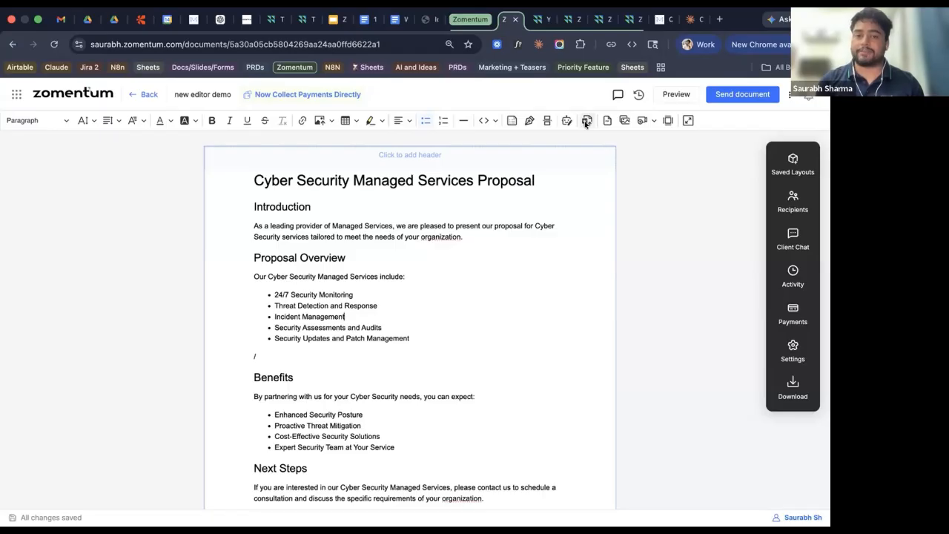
pyautogui.click(428, 250)
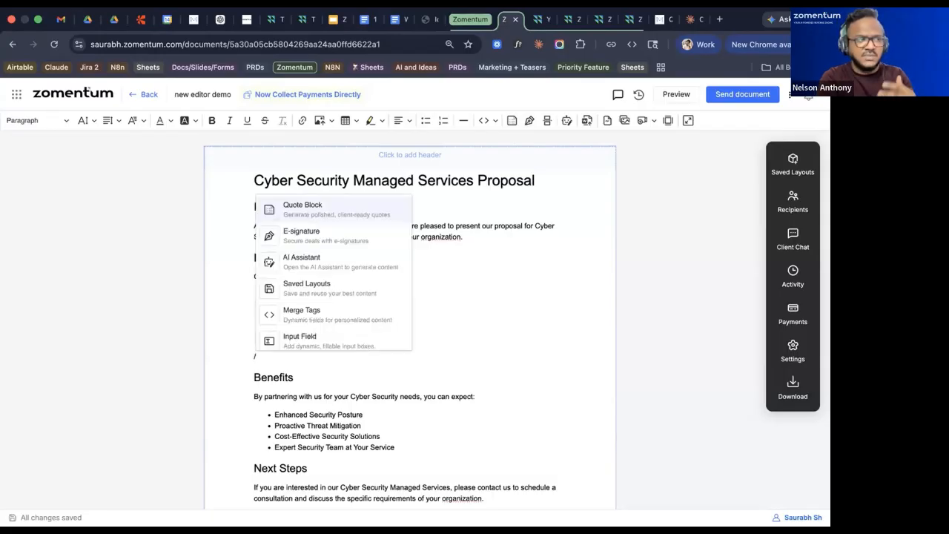
pyautogui.press('BackSpace')
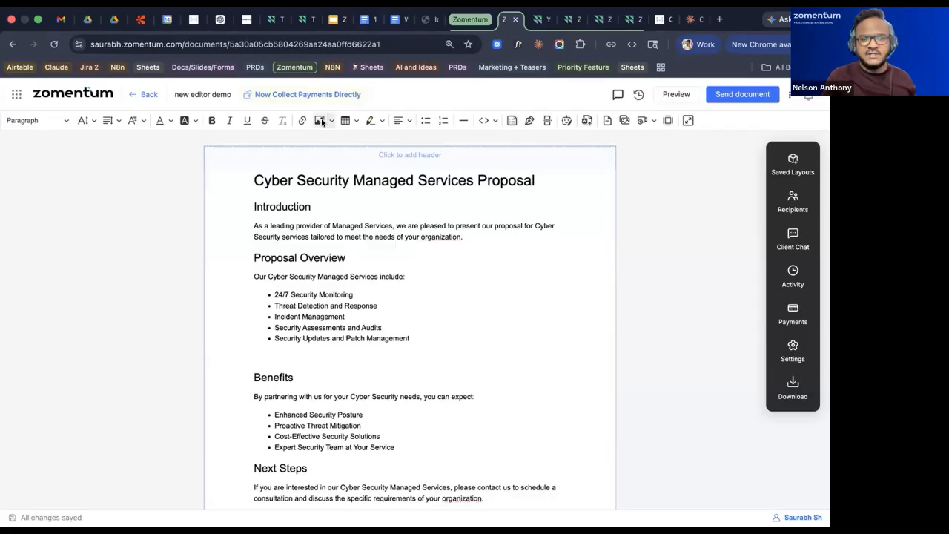
# Insert an empty Quote Block pricing table there using the /q command.
pyautogui.write('/c')
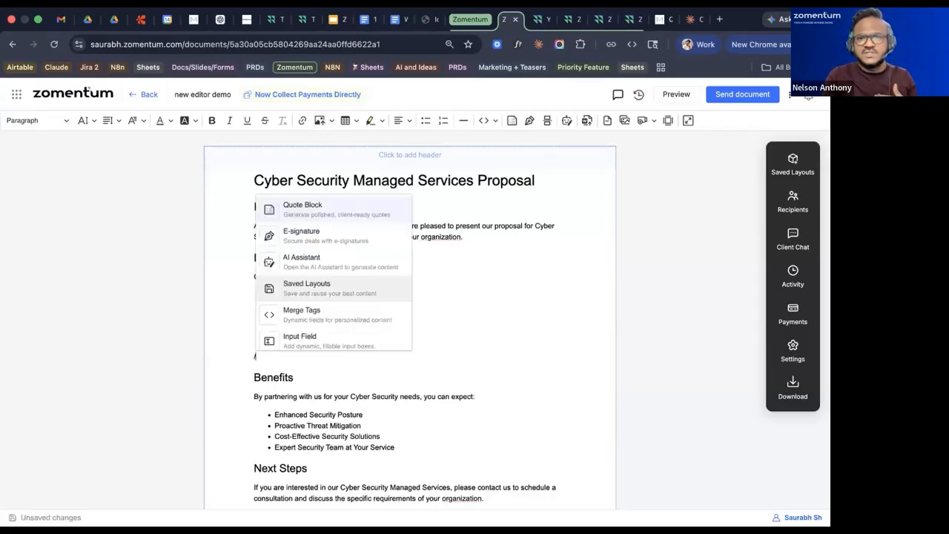
pyautogui.press('BackSpace')
pyautogui.write('q')
pyautogui.press('Return')
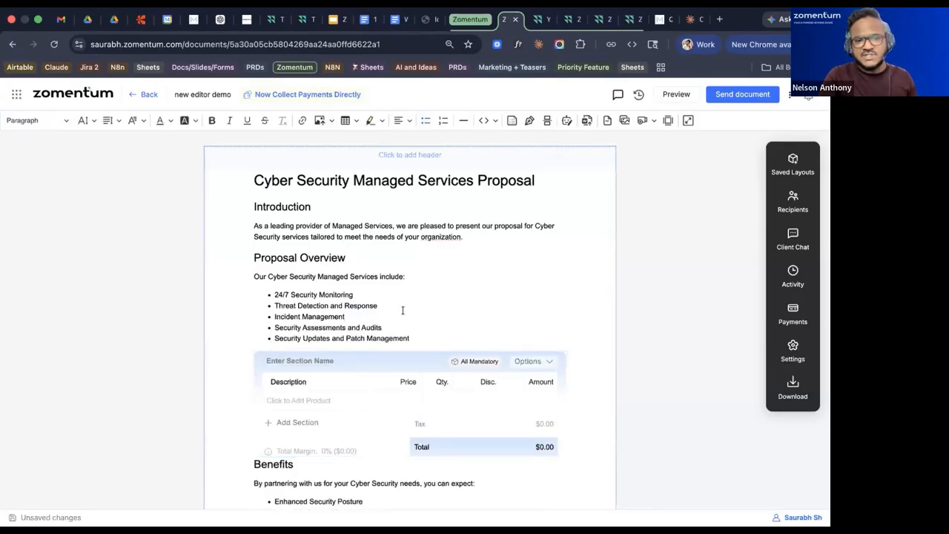
# Insert a /toc table of contents on a new blank line above the proposal title.
pyautogui.click(393, 464)
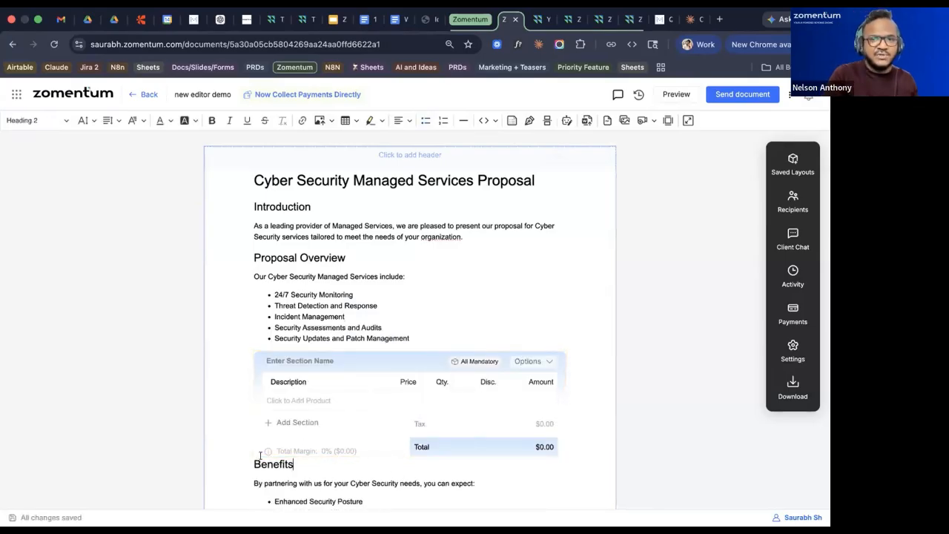
pyautogui.press('Return')
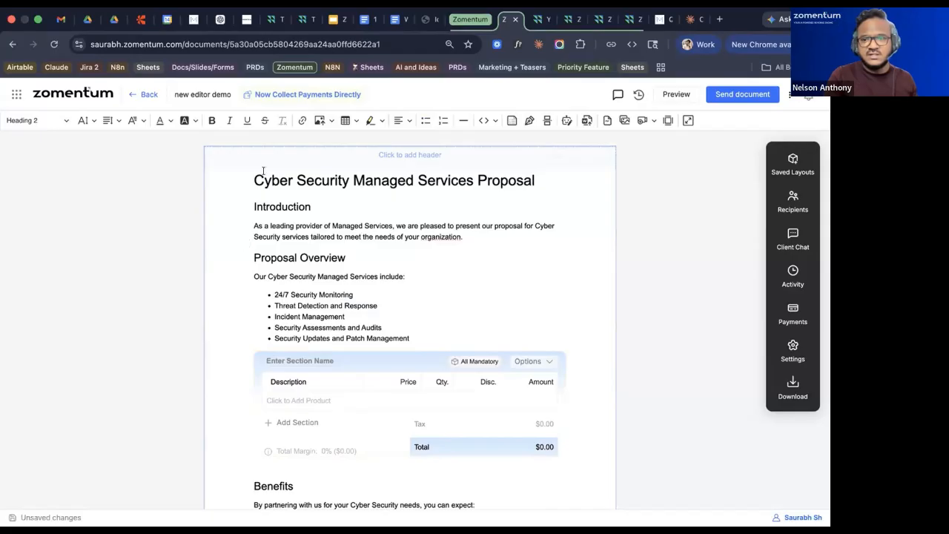
pyautogui.press('Return')
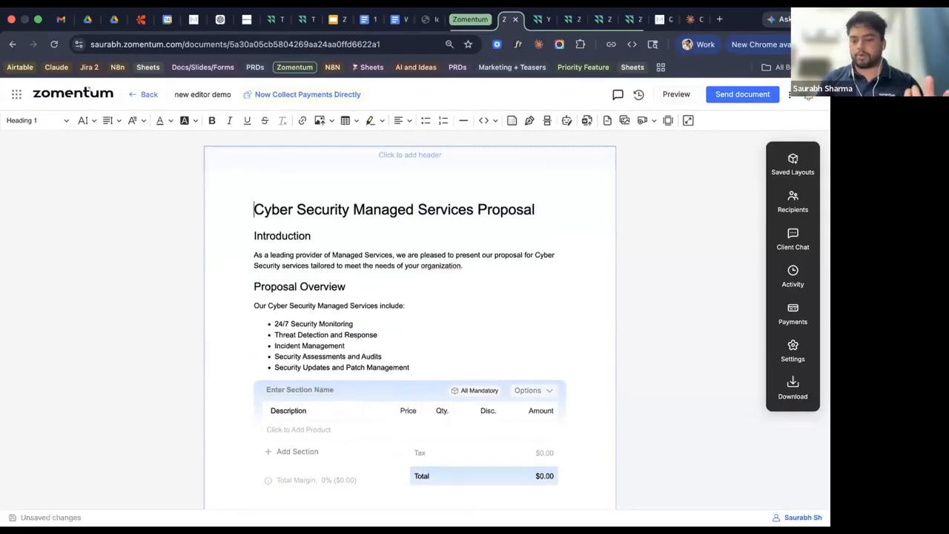
pyautogui.press('Up')
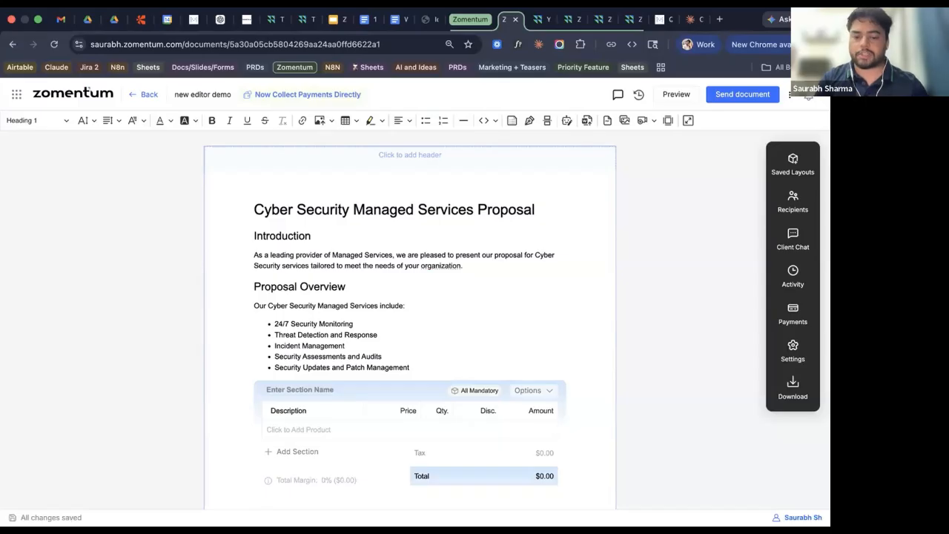
pyautogui.write('/to')
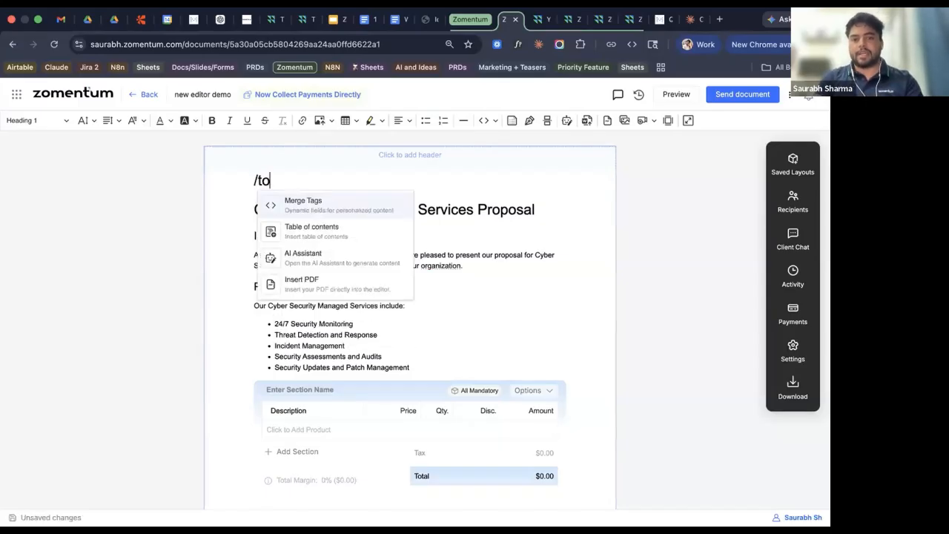
pyautogui.write('c')
pyautogui.press('Return')
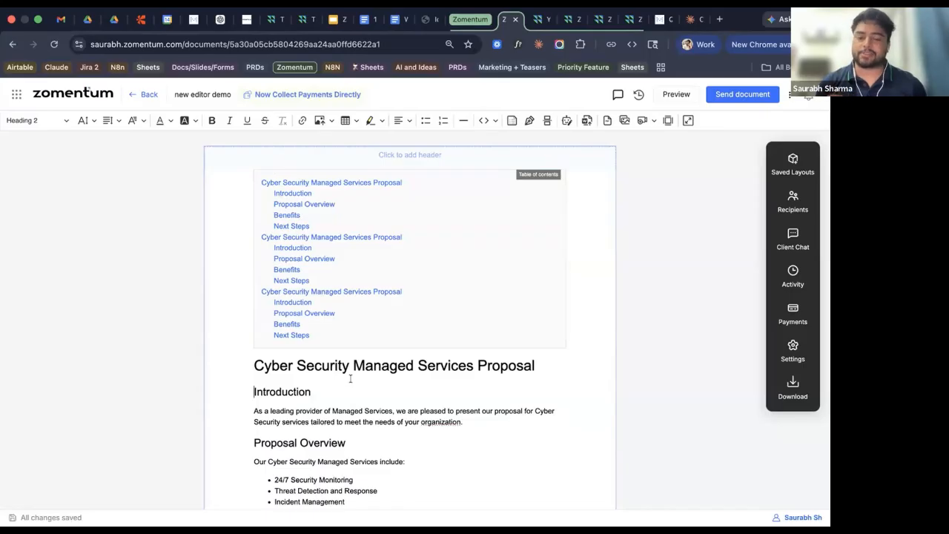
pyautogui.scroll(-5, 351, 379)
# Insert the ChatGPT Datek pricing image after the Benefits list, then select content through Next Steps.
pyautogui.scroll(1, 407, 423)
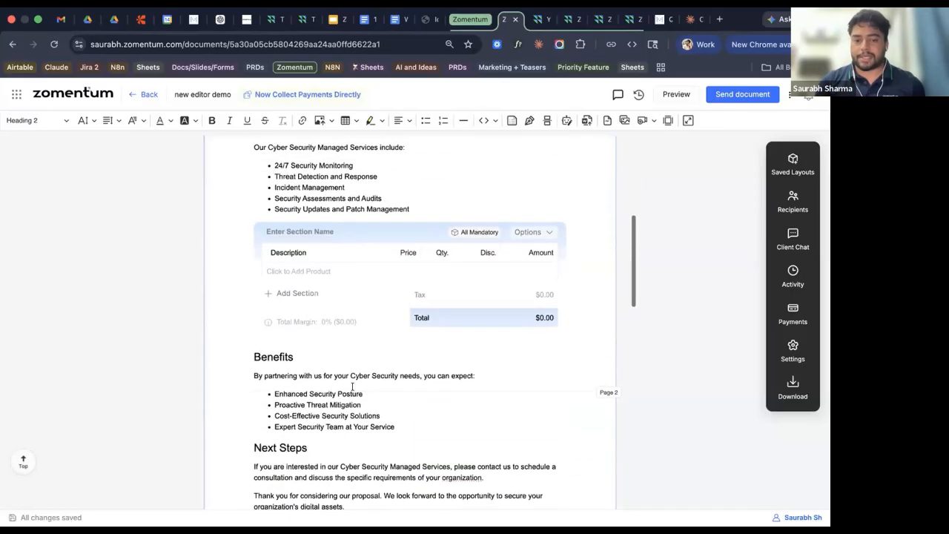
pyautogui.click(407, 423)
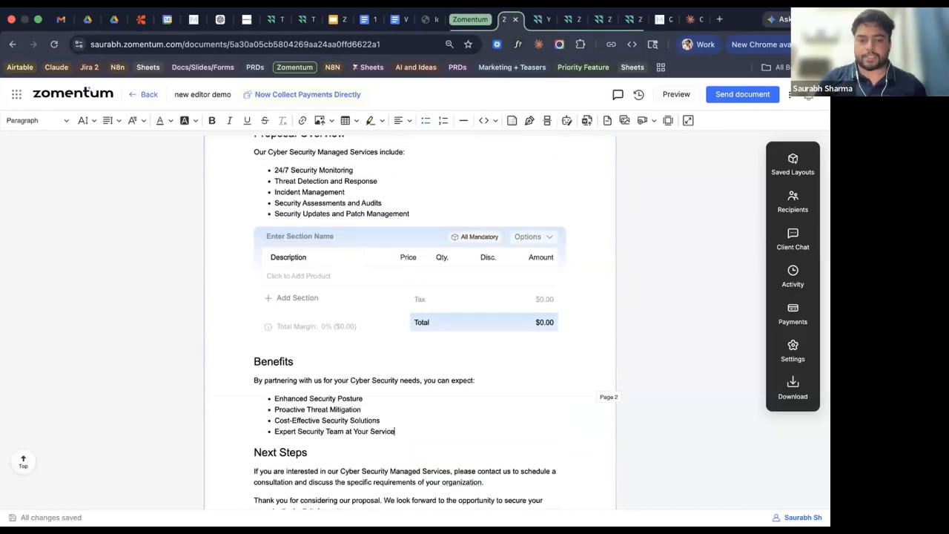
pyautogui.press('Return')
pyautogui.press('Return')
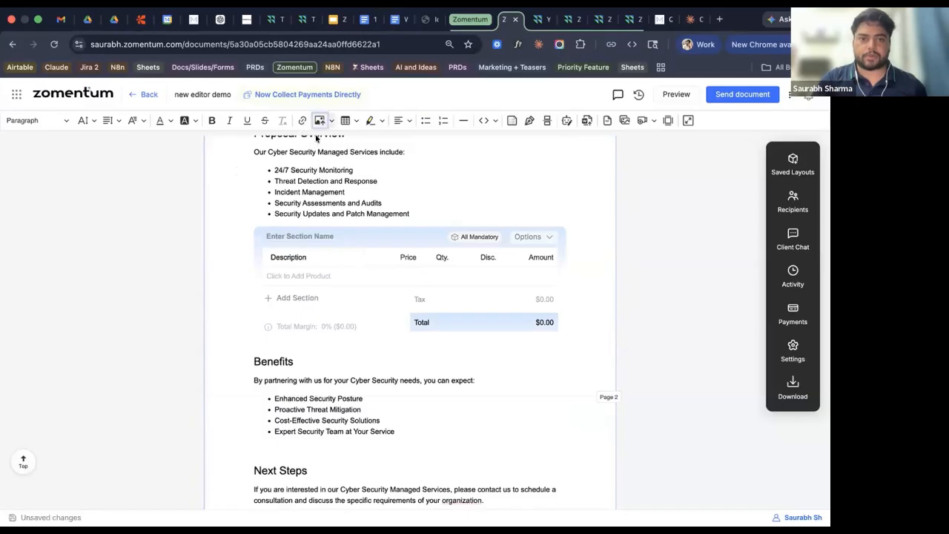
pyautogui.click(318, 120)
pyautogui.scroll(-10, 208, 327)
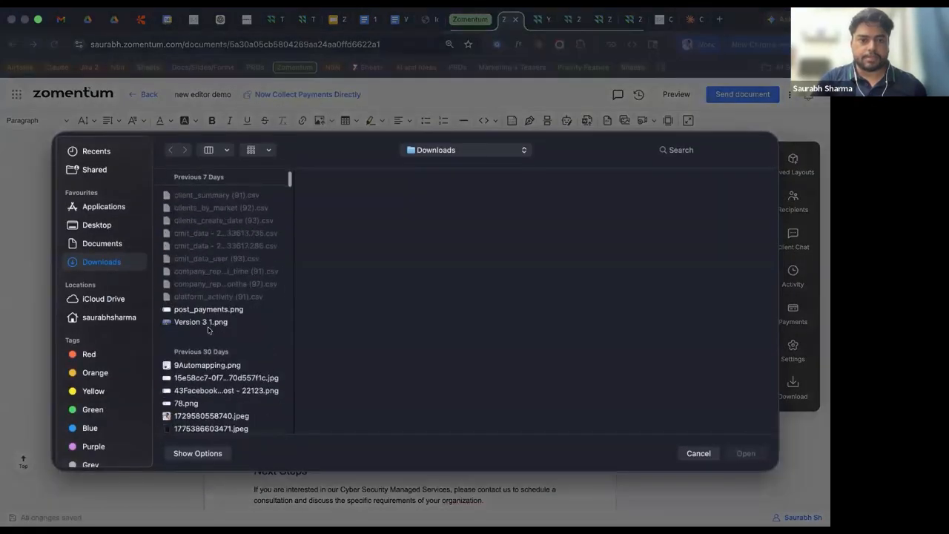
pyautogui.click(196, 330)
pyautogui.press('Return')
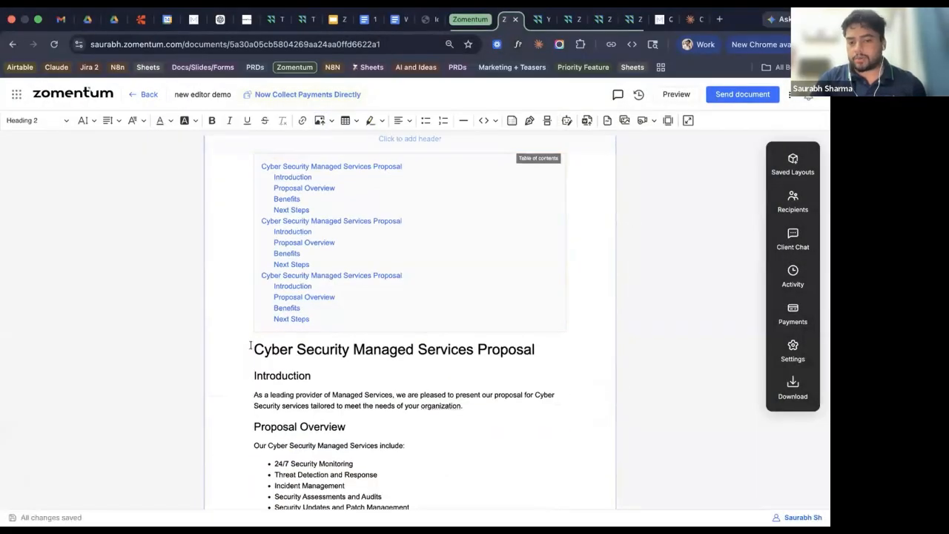
pyautogui.moveTo(250, 345); pyautogui.dragTo(466, 450)
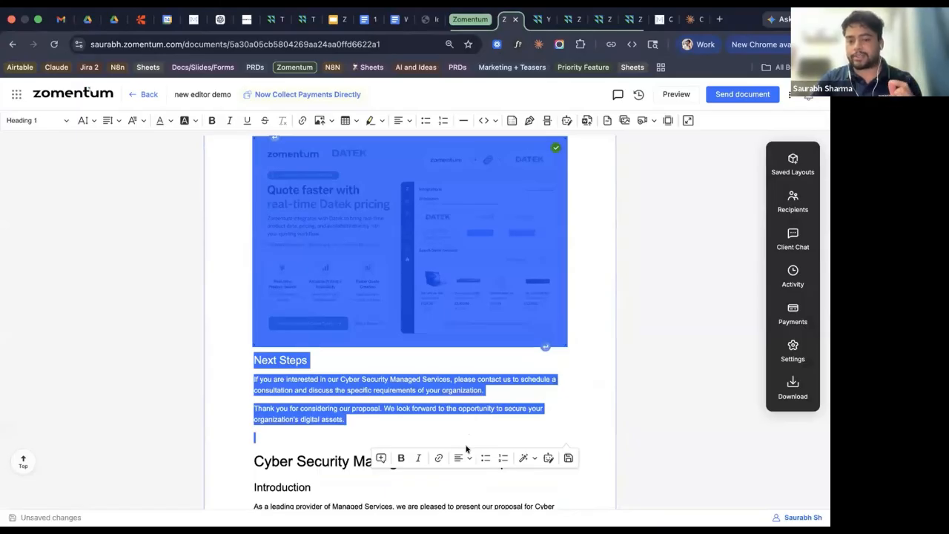
# Try saving the selected content to the library as 'layout 01', which is rejected.
pyautogui.click(568, 457)
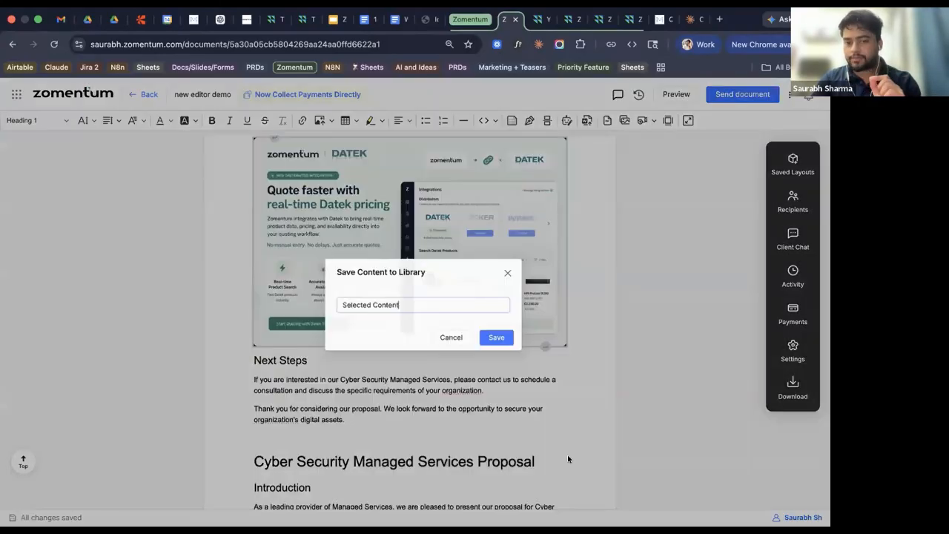
pyautogui.press('super+a')
pyautogui.press('BackSpace')
pyautogui.write('layou')
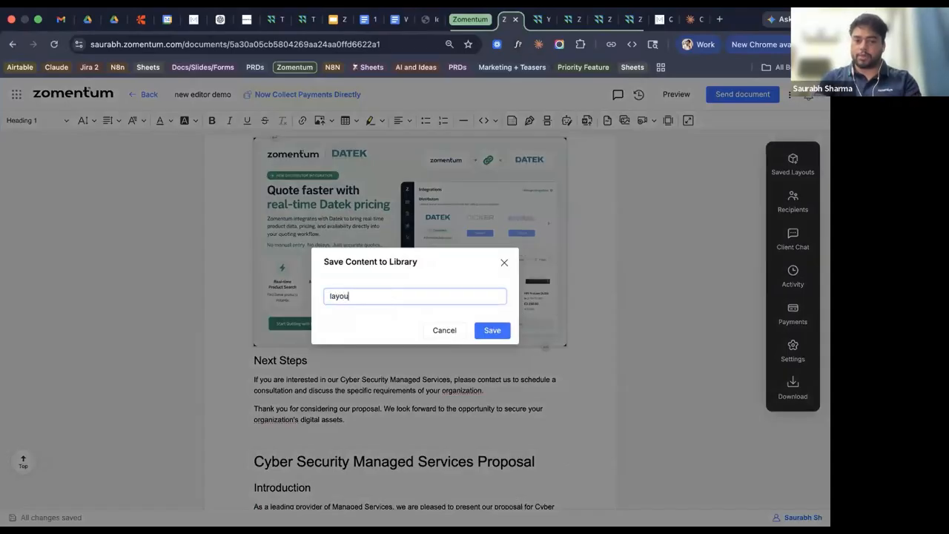
pyautogui.write('t 01')
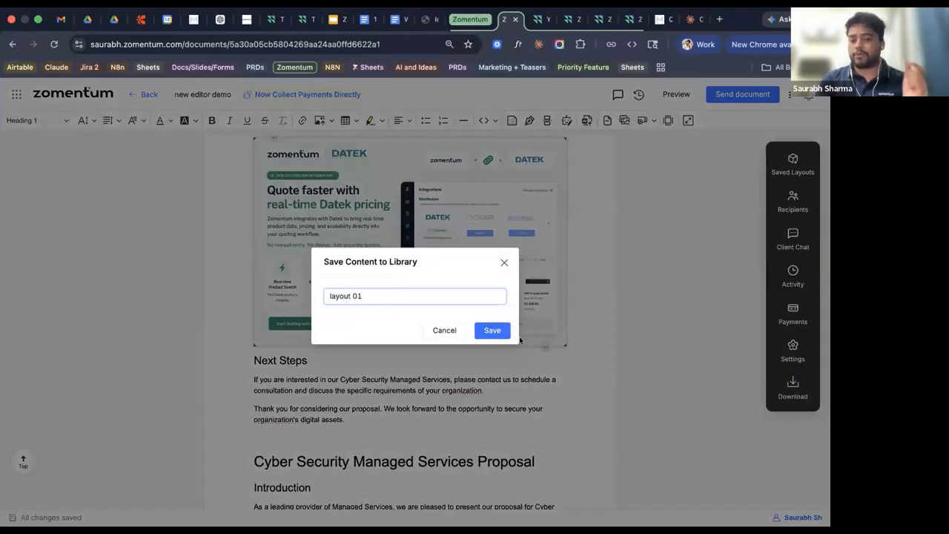
pyautogui.click(499, 331)
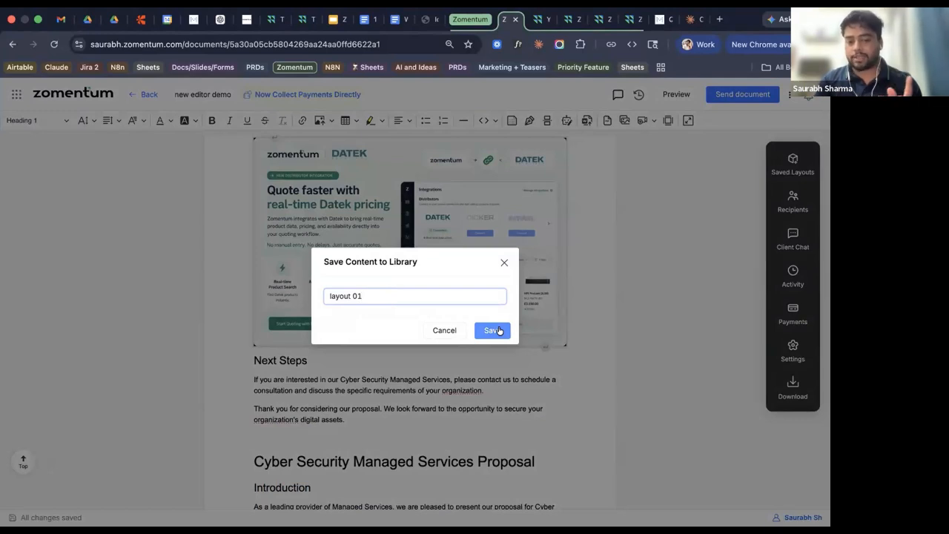
pyautogui.click(499, 330)
pyautogui.click(499, 331)
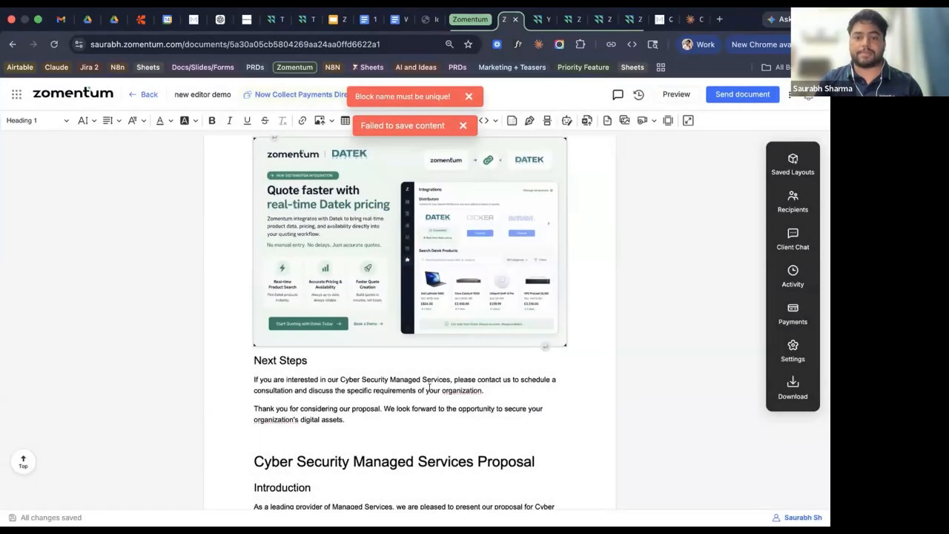
# Select all the document content and save it to the library as 'Selected Content block 001'.
pyautogui.press('super+a')
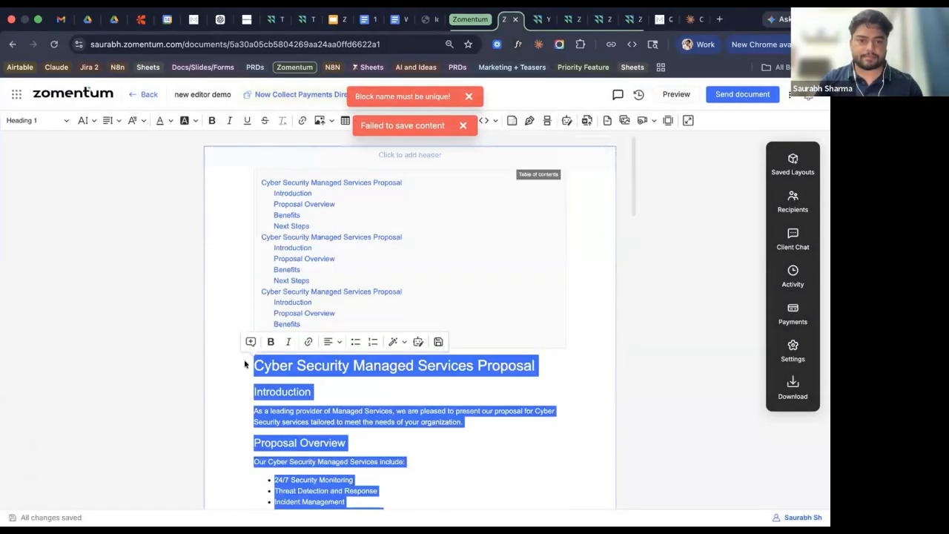
pyautogui.click(437, 341)
pyautogui.write('bl')
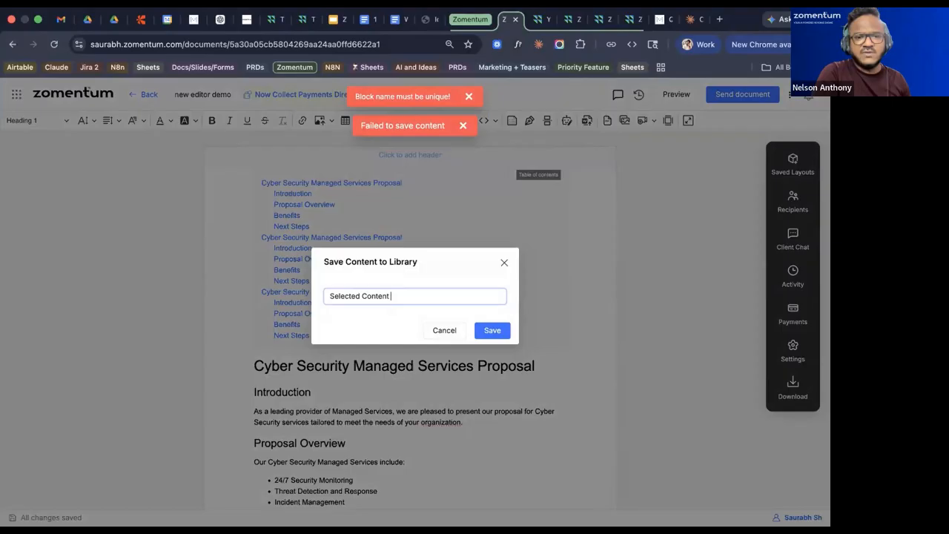
pyautogui.write('ock 001')
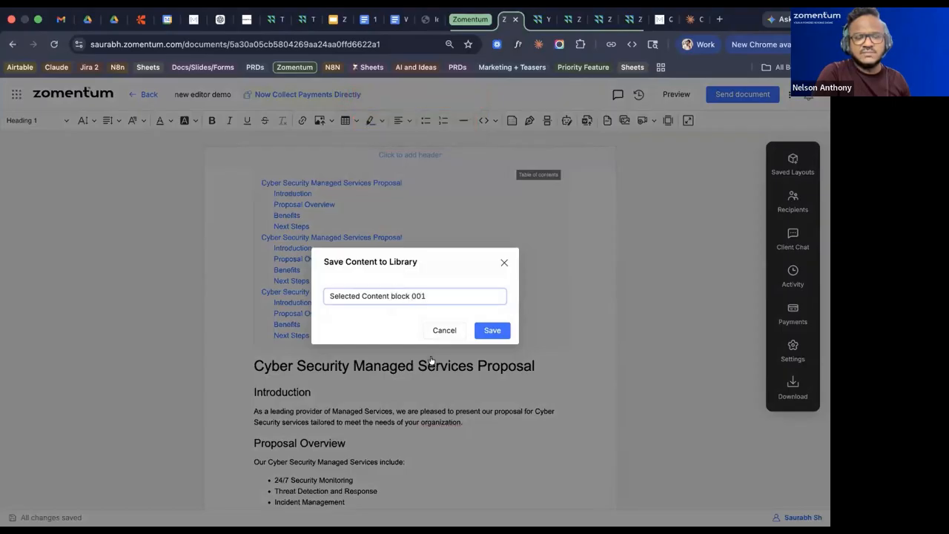
pyautogui.click(493, 331)
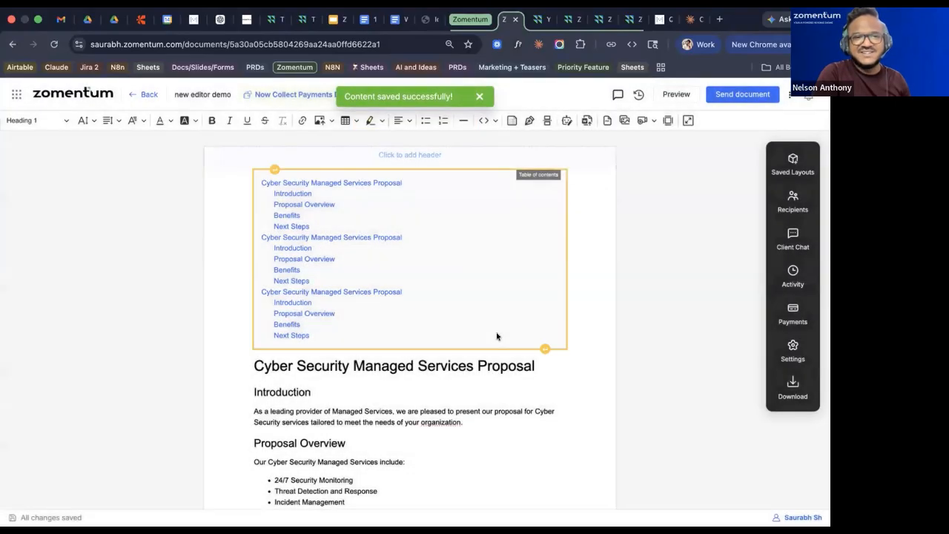
pyautogui.scroll(-15, 496, 336)
pyautogui.scroll(-3, 551, 449)
pyautogui.click(548, 450)
# Drag 'Selected Content block 001' from Saved Layouts into the proposal below the Benefits list.
pyautogui.press('Return')
pyautogui.press('Return')
pyautogui.press('Return')
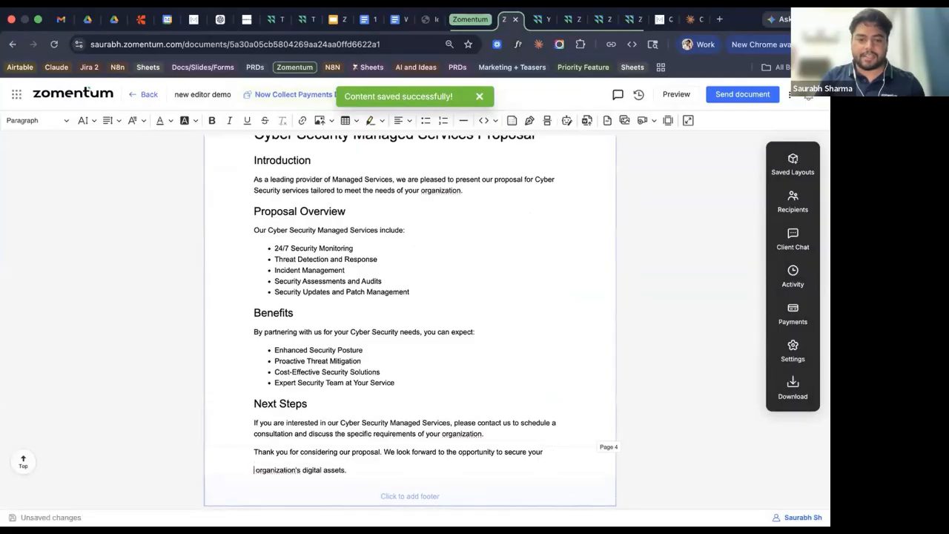
pyautogui.click(793, 163)
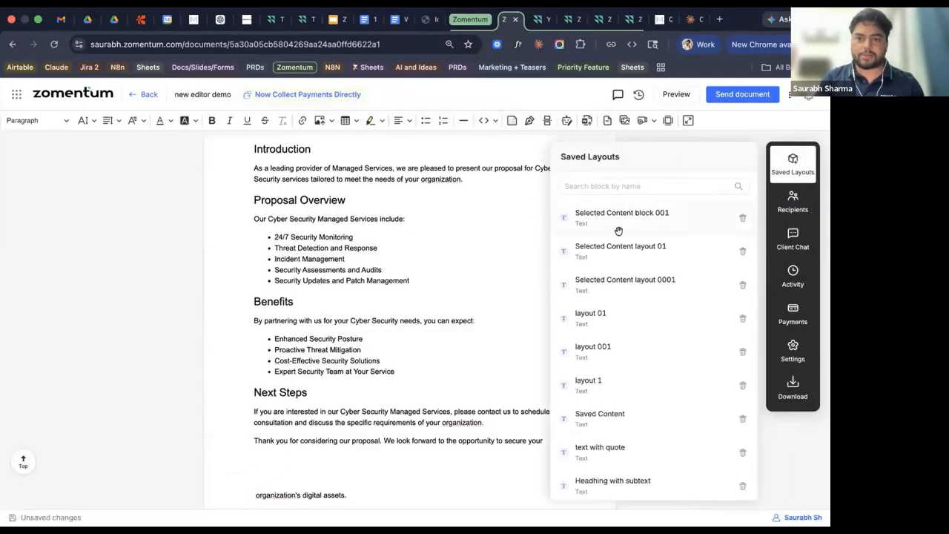
pyautogui.moveTo(638, 214); pyautogui.dragTo(330, 460)
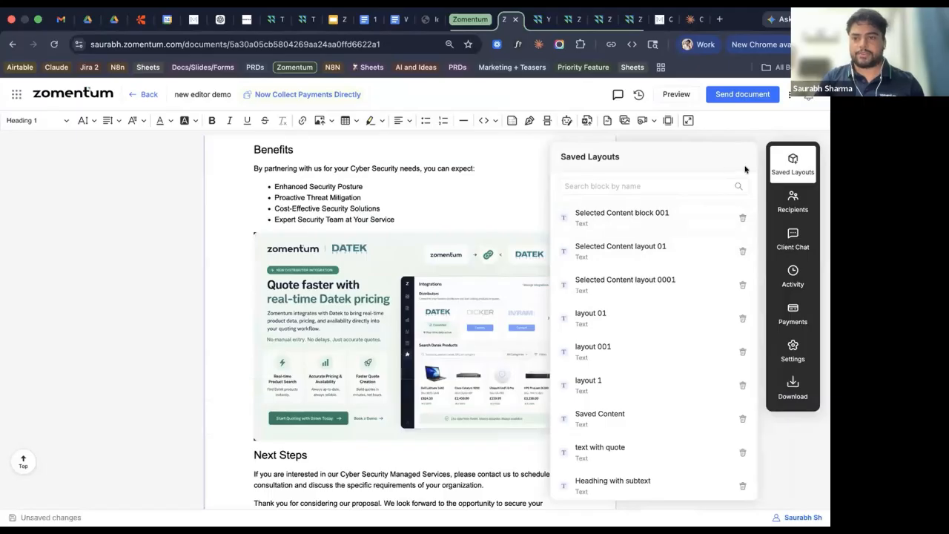
pyautogui.click(773, 163)
pyautogui.scroll(5, 455, 359)
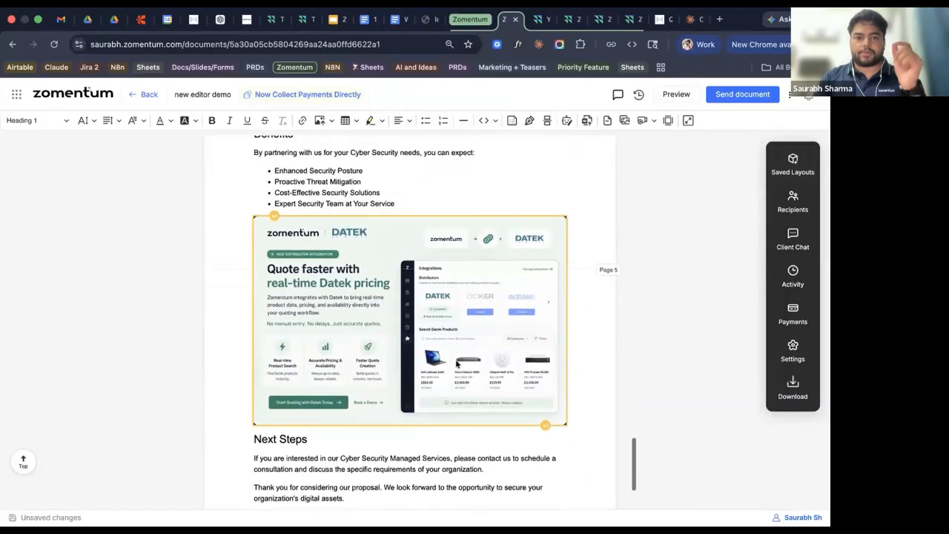
pyautogui.scroll(-5, 455, 359)
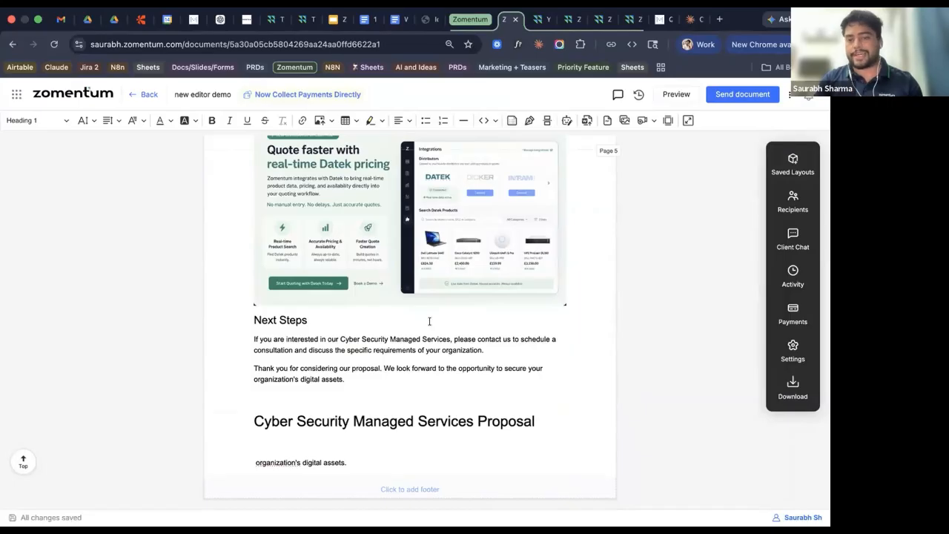
pyautogui.scroll(4, 429, 321)
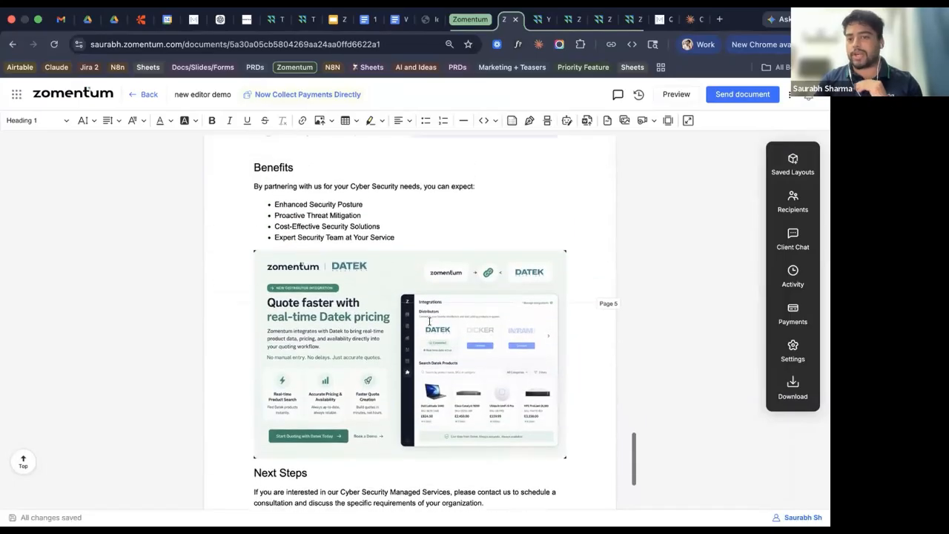
pyautogui.scroll(10, 430, 321)
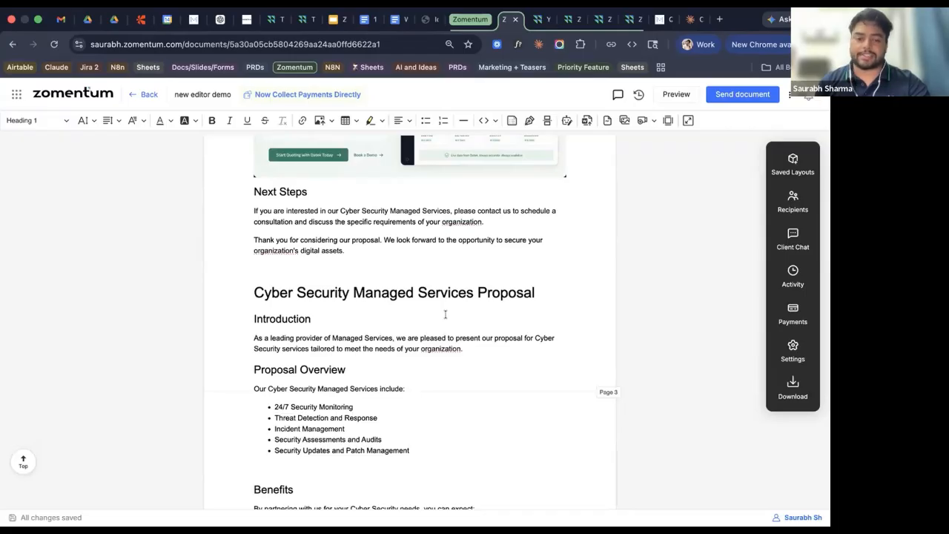
pyautogui.scroll(-5, 446, 315)
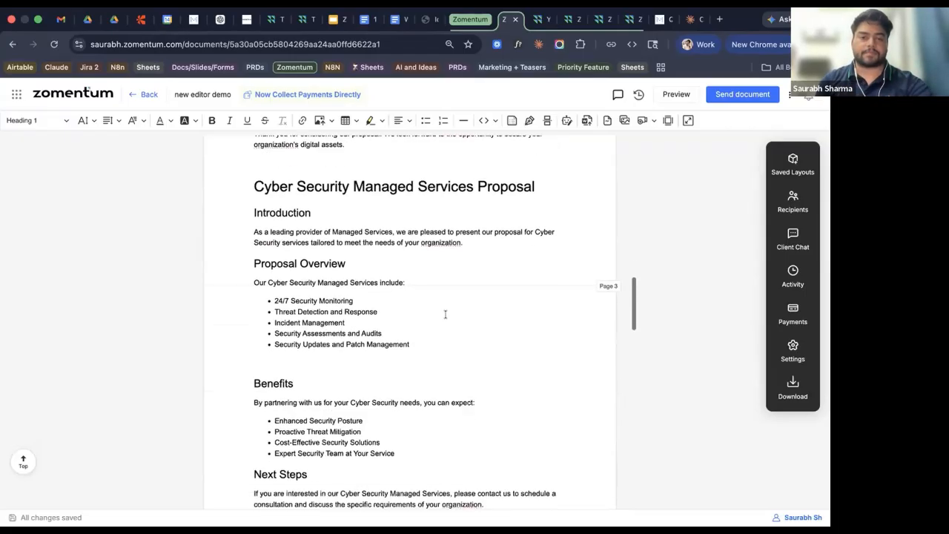
pyautogui.scroll(-3, 430, 379)
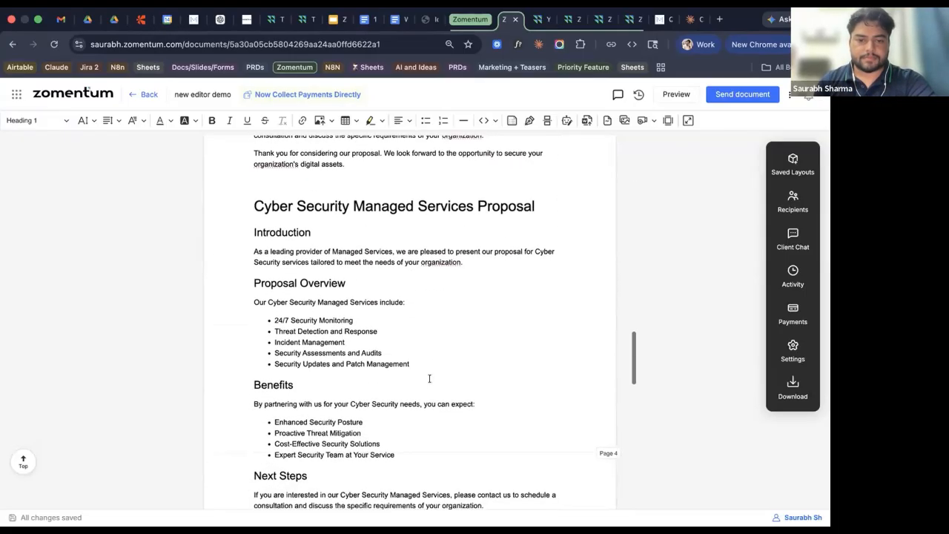
pyautogui.click(406, 392)
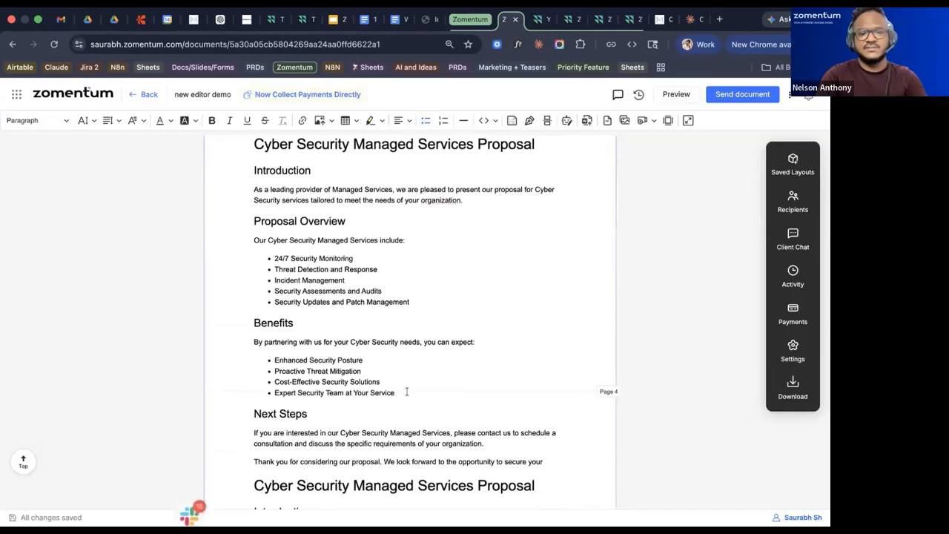
pyautogui.scroll(-10, 407, 392)
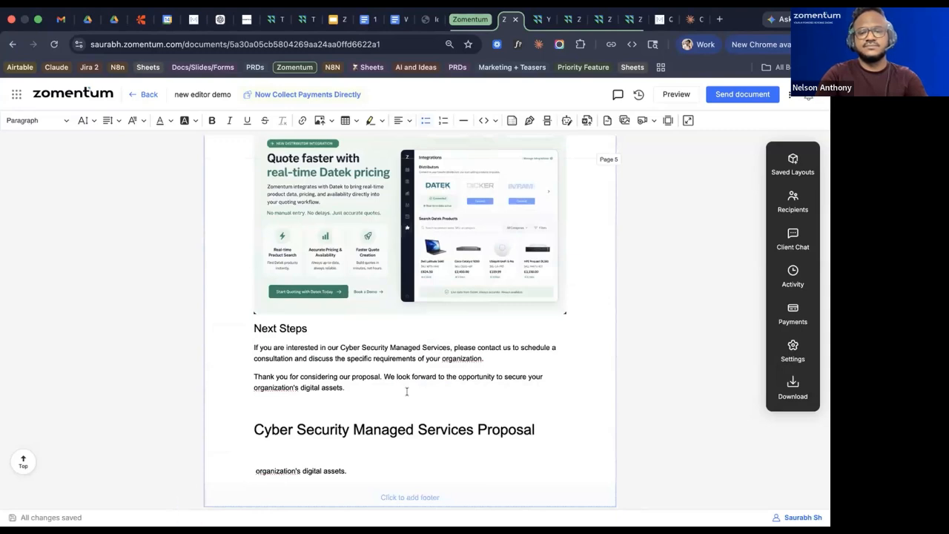
pyautogui.moveTo(293, 501)
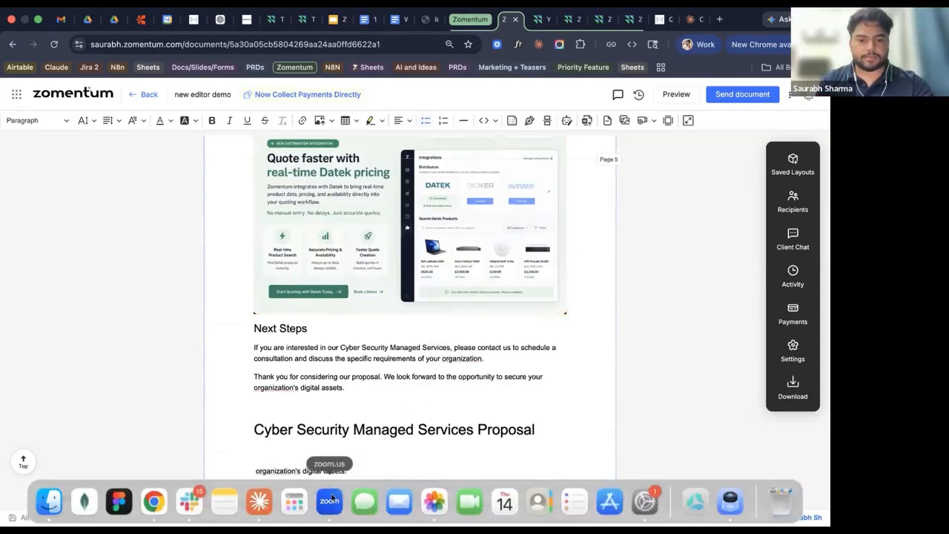
pyautogui.click(337, 498)
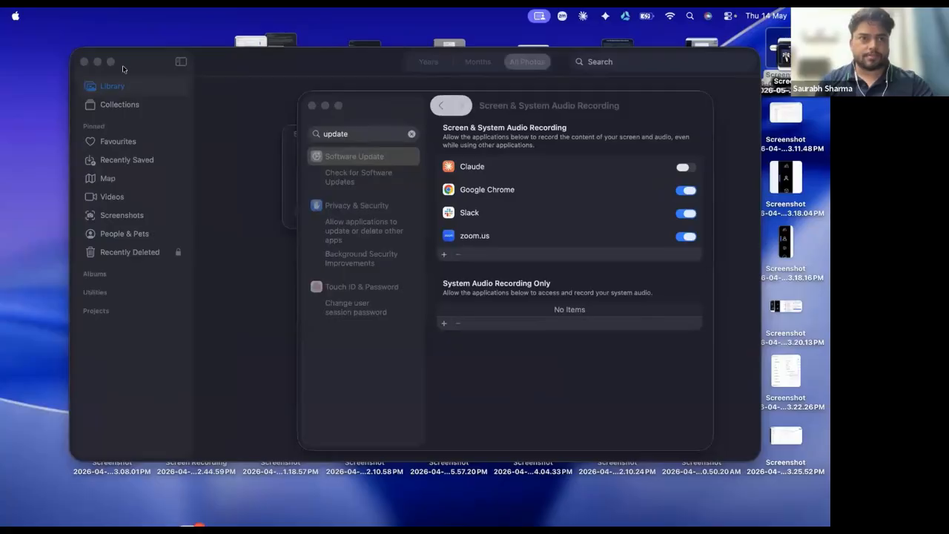
pyautogui.press('super+Tab')
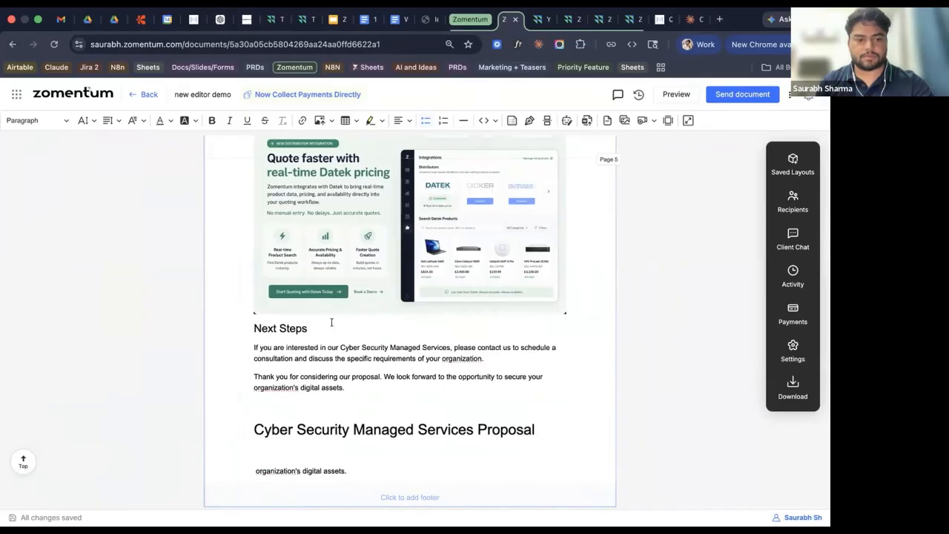
# Add a Quote Block from the / menu on a new line after the last proposal heading.
pyautogui.click(420, 423)
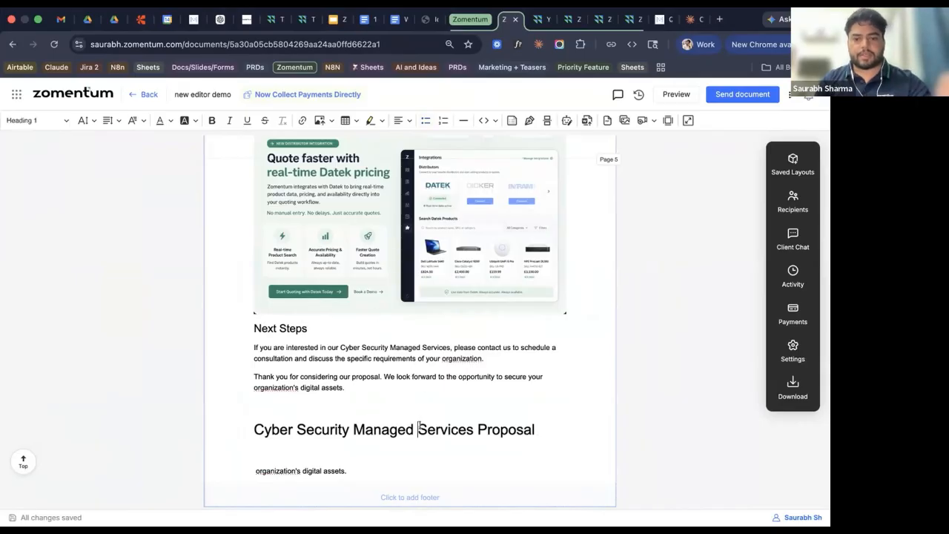
pyautogui.click(550, 424)
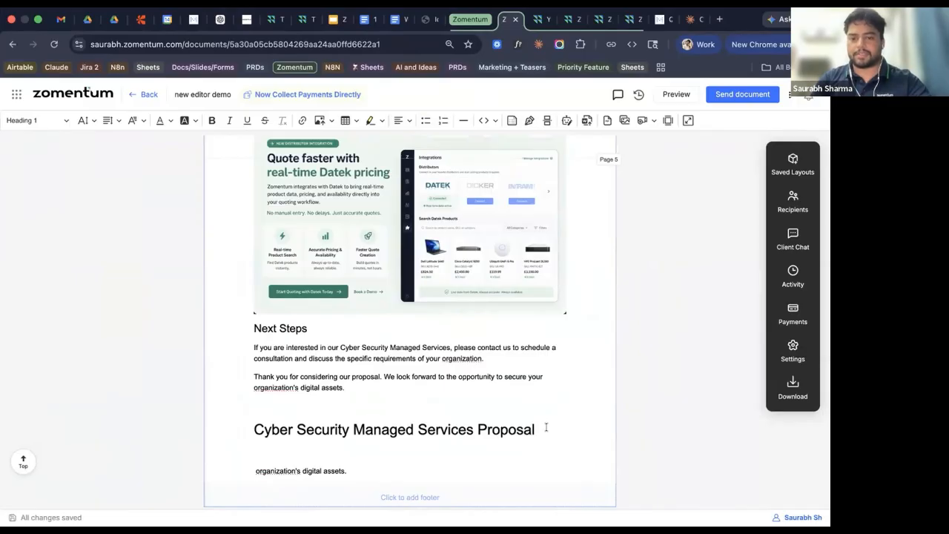
pyautogui.press('Return')
pyautogui.write('/')
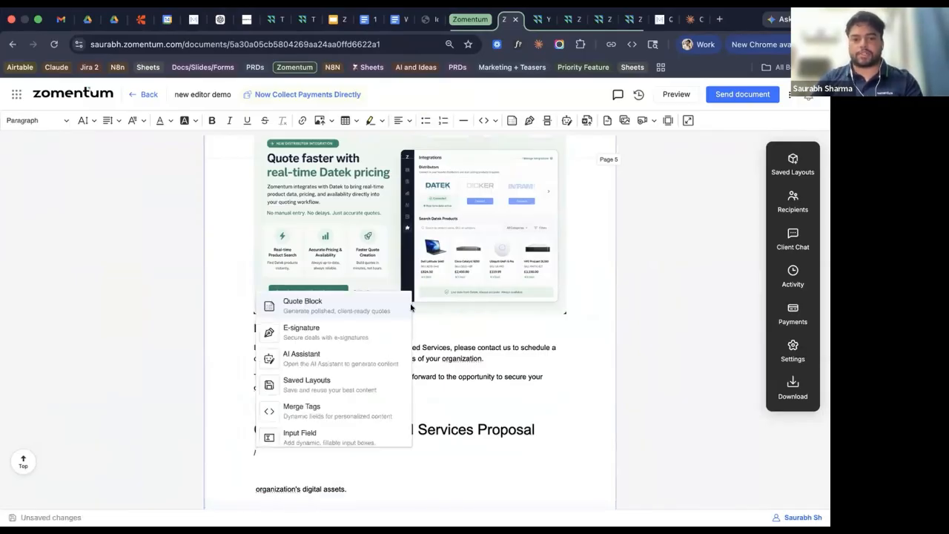
pyautogui.click(339, 312)
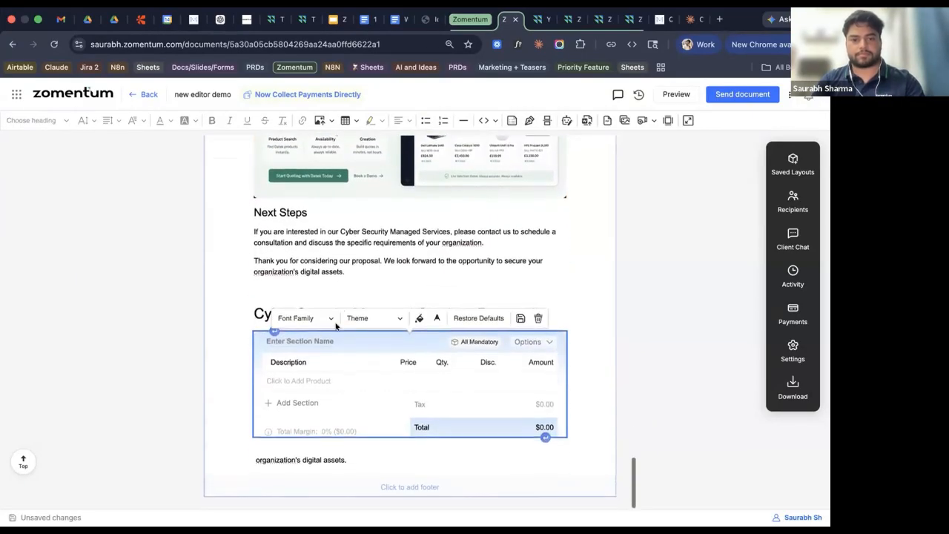
# Open the Dell sample quote PDF via Click to Add Product's Import from File option.
pyautogui.click(308, 382)
pyautogui.click(250, 451)
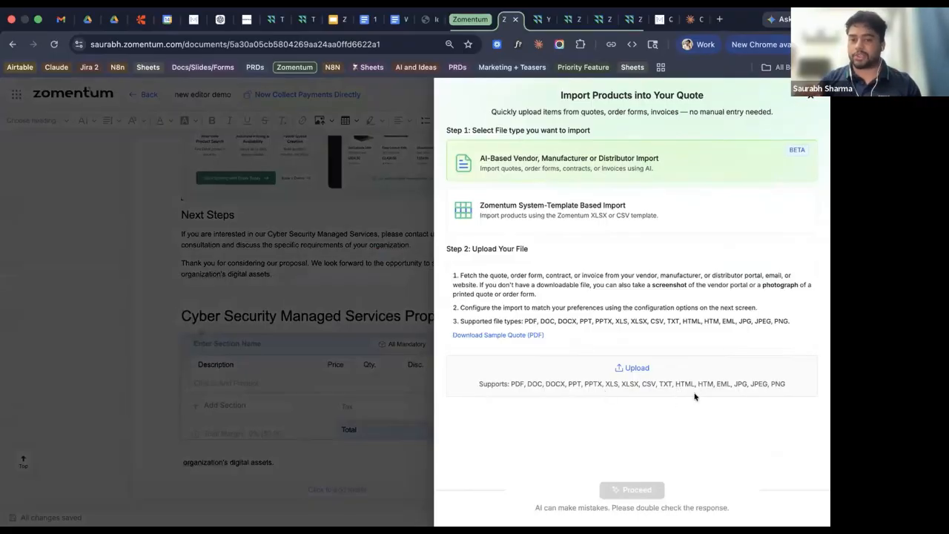
pyautogui.click(516, 337)
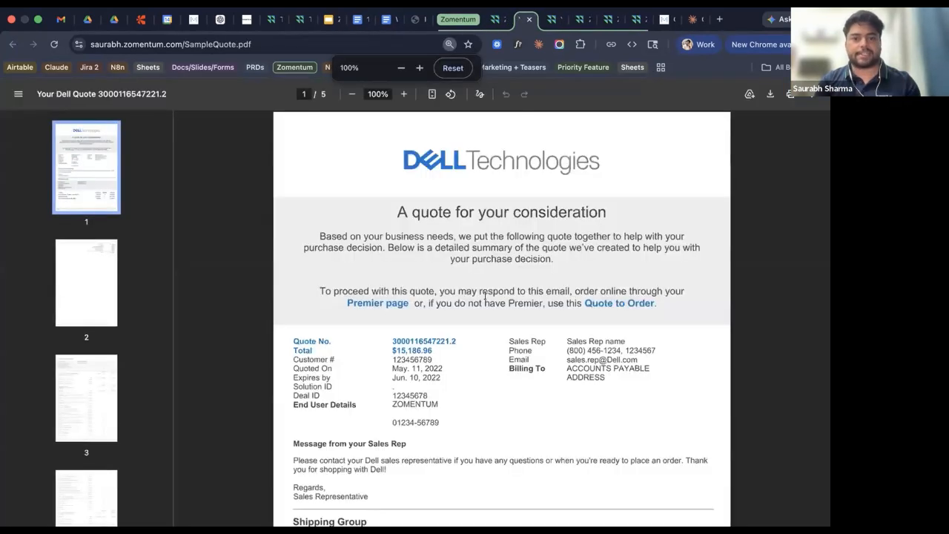
# Download the sample quote PDF to Downloads as SampleQuote (15) and return to Zomentum.
pyautogui.scroll(-5, 479, 377)
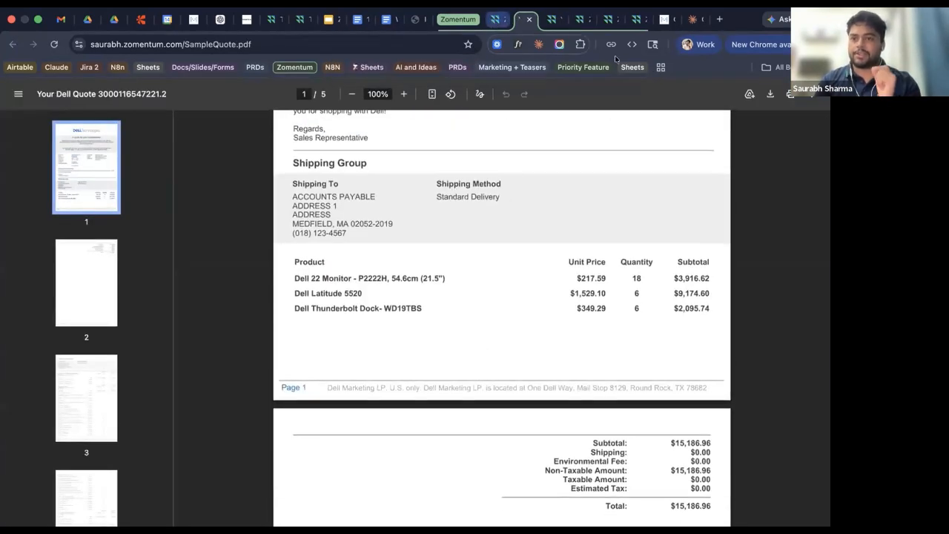
pyautogui.click(771, 93)
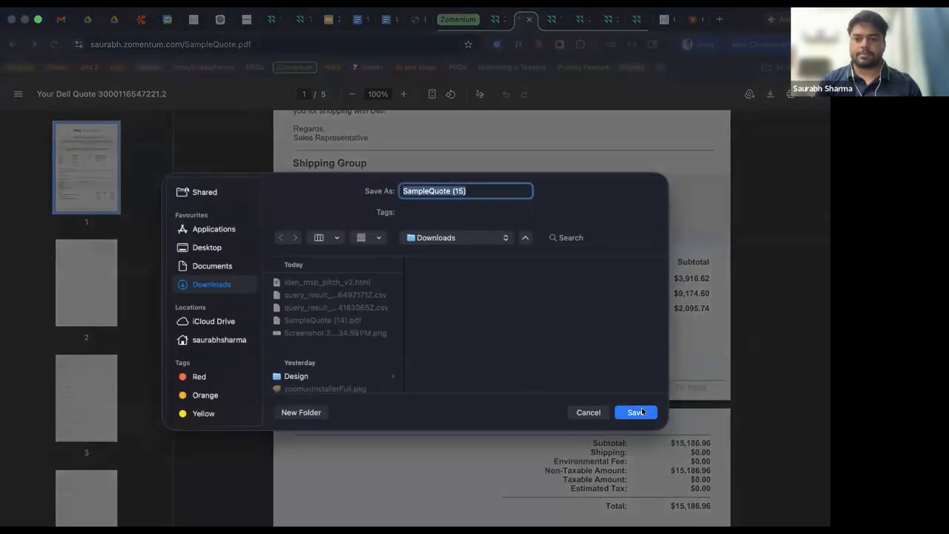
pyautogui.click(635, 411)
pyautogui.click(494, 18)
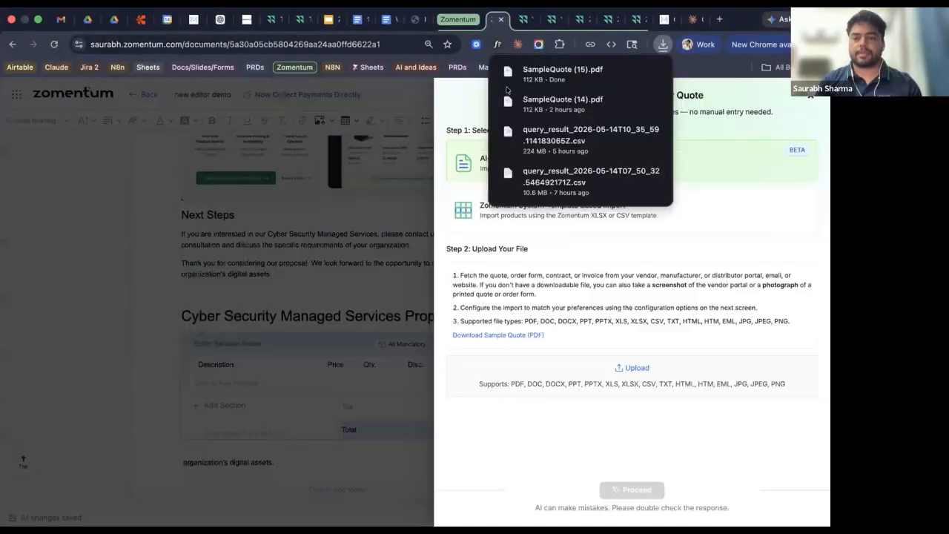
# Upload SampleQuote (15).pdf from Downloads to the AI import and proceed to pricing configuration.
pyautogui.click(634, 367)
pyautogui.click(236, 244)
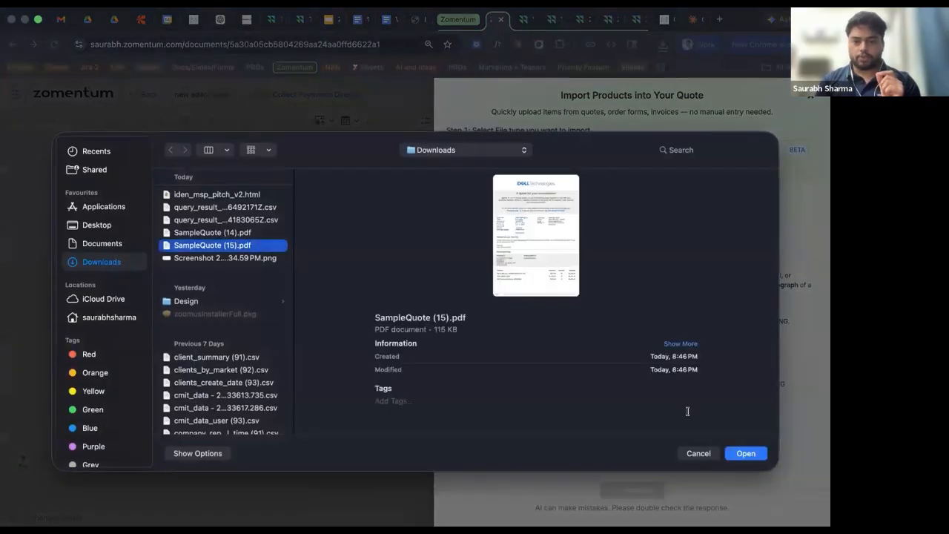
pyautogui.click(744, 453)
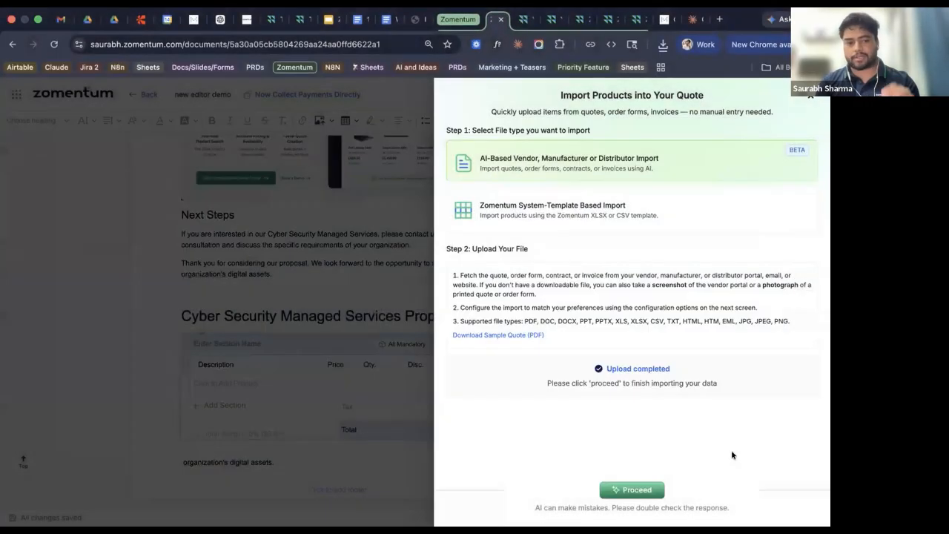
pyautogui.click(630, 490)
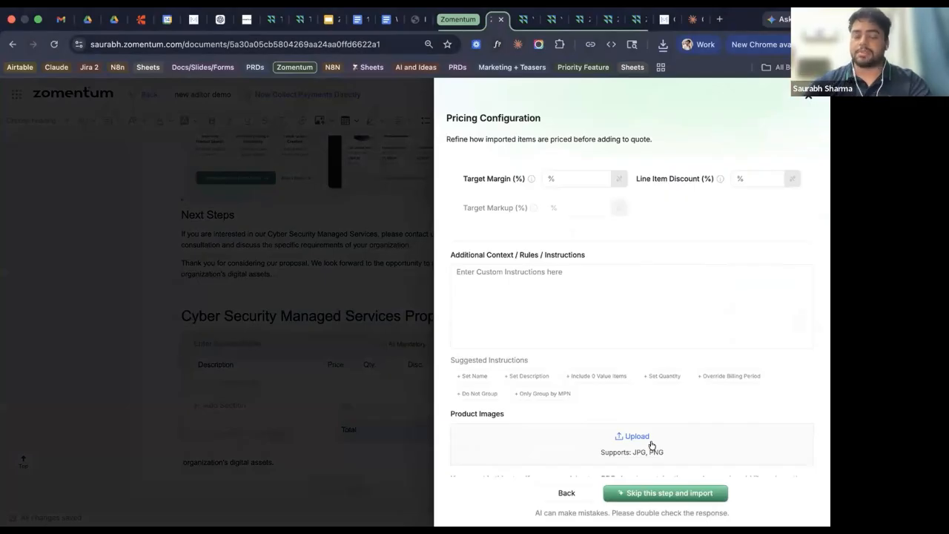
# Set a 10% target margin, add the naming, zero-value and MPN-grouping rules, and import the quote.
pyautogui.click(474, 376)
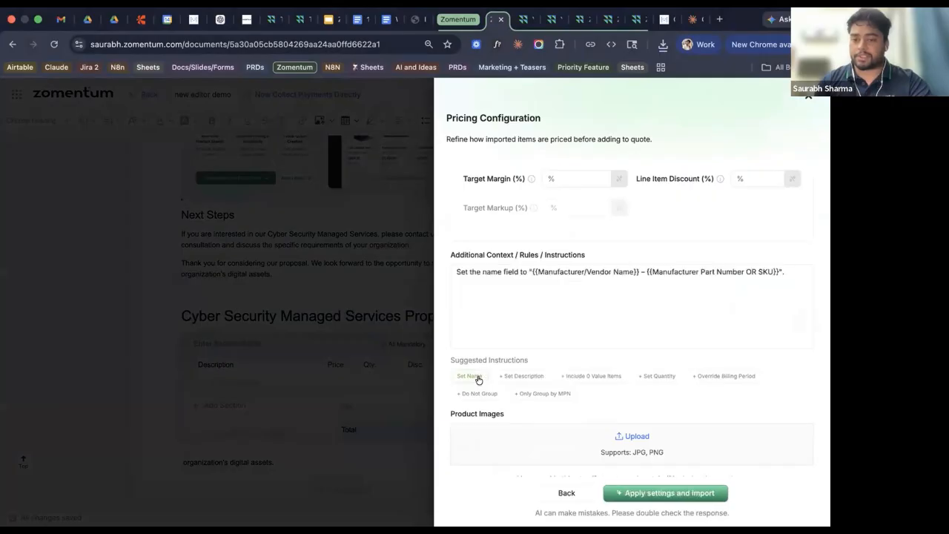
pyautogui.click(565, 175)
pyautogui.write('10')
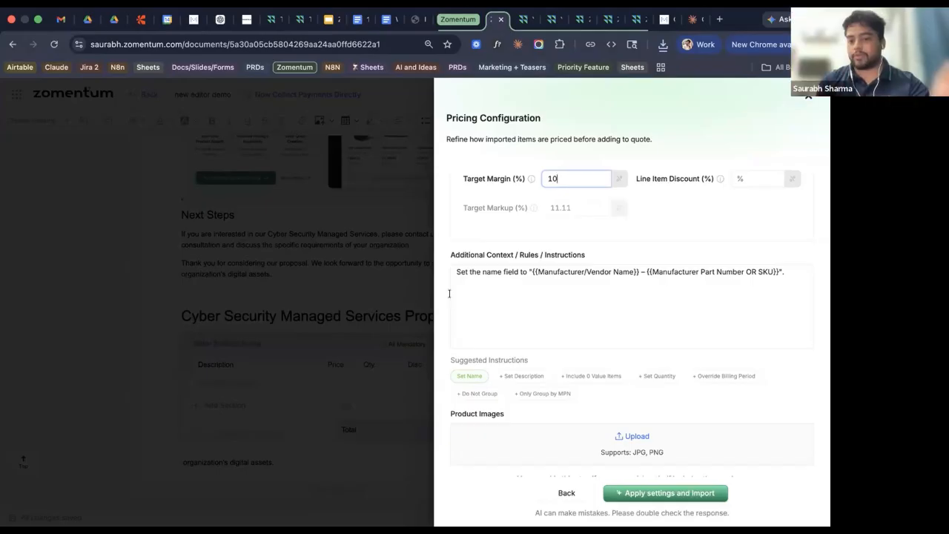
pyautogui.click(578, 375)
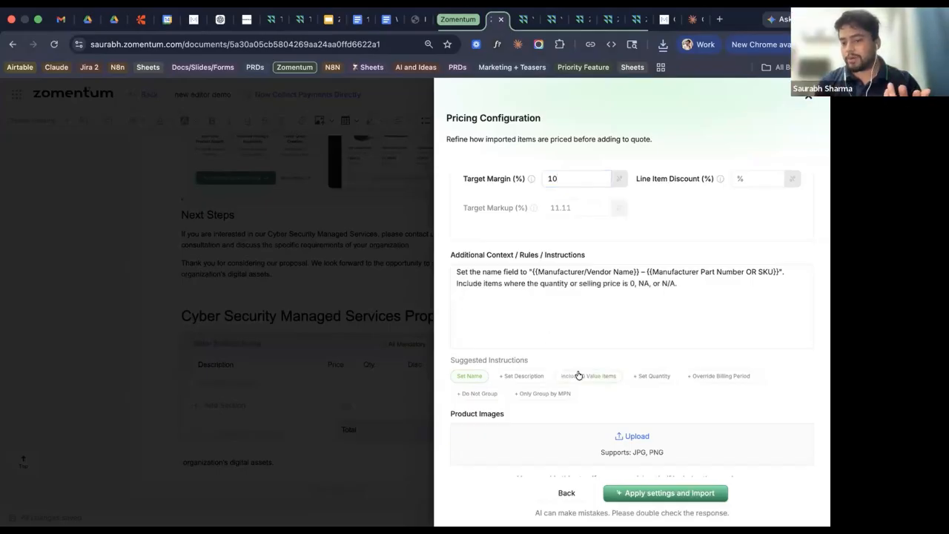
pyautogui.click(546, 393)
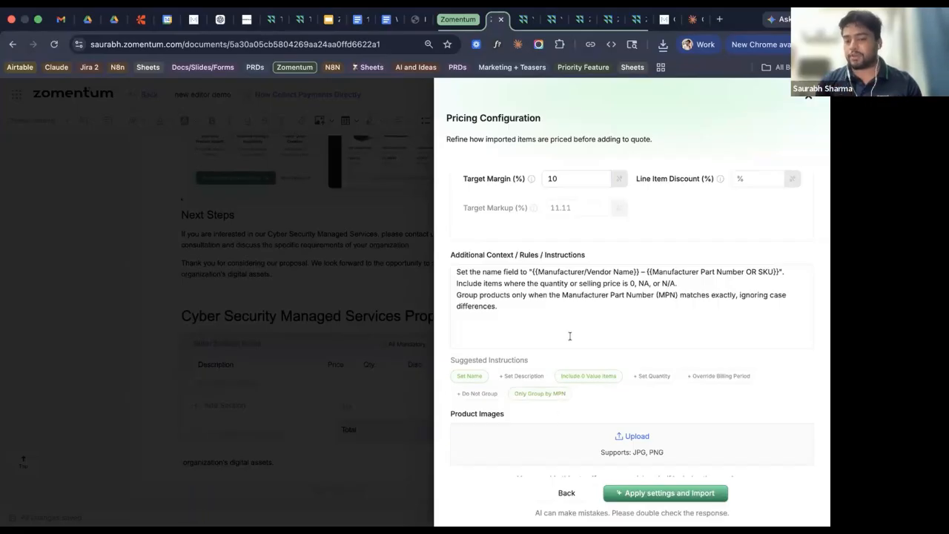
pyautogui.scroll(-1, 570, 336)
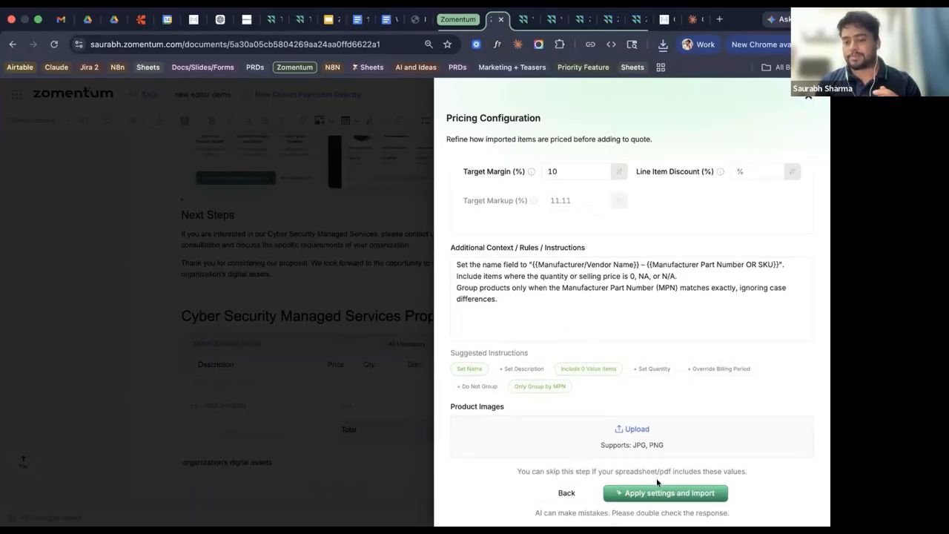
pyautogui.click(658, 494)
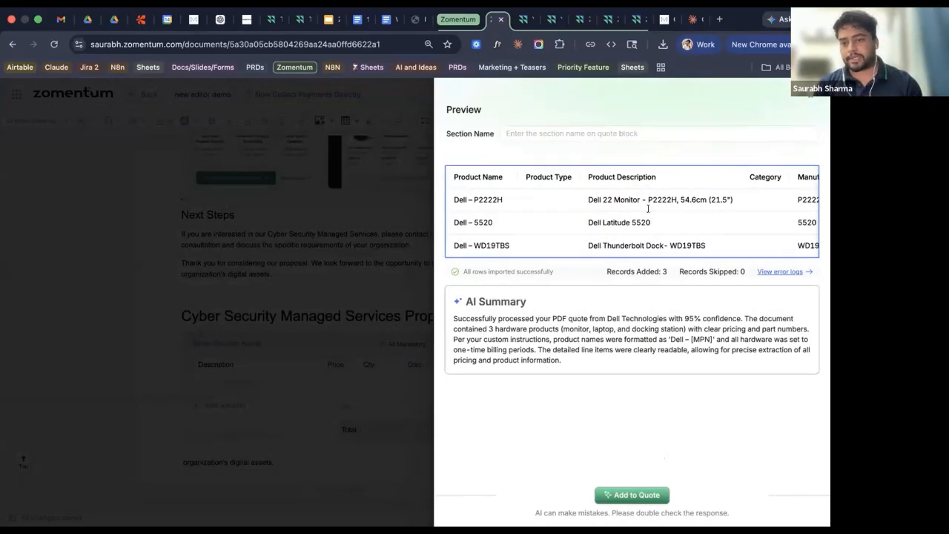
pyautogui.hscroll(5, 646, 205)
pyautogui.hscroll(1, 647, 208)
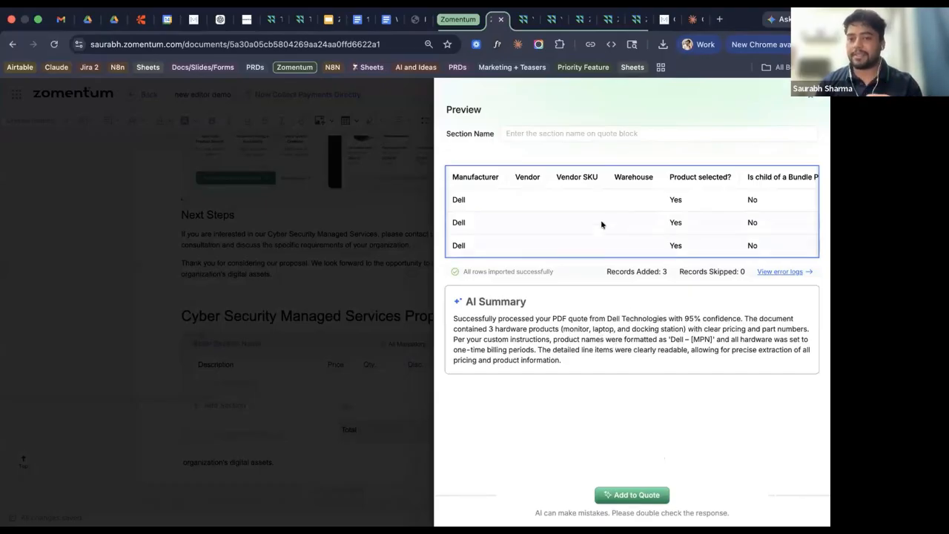
pyautogui.hscroll(10, 602, 223)
pyautogui.hscroll(-10, 603, 222)
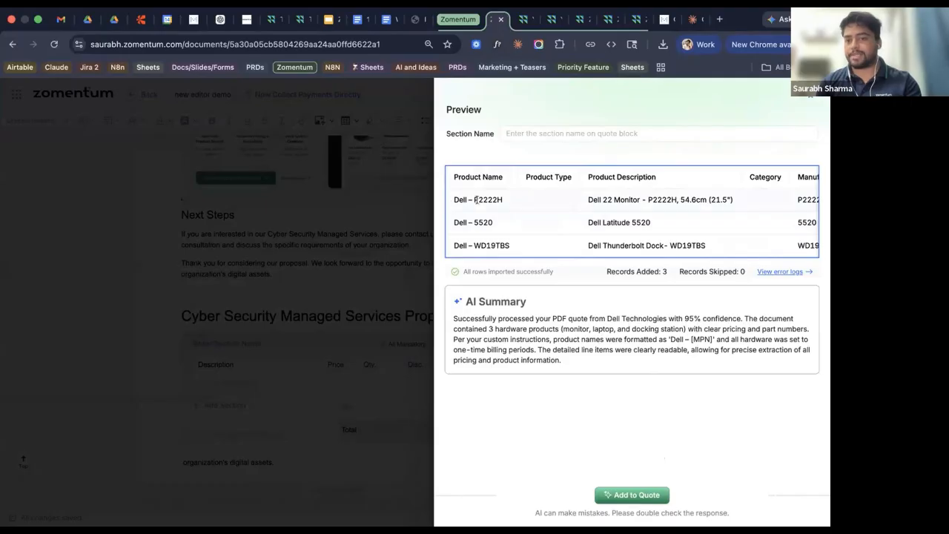
pyautogui.hscroll(15, 477, 201)
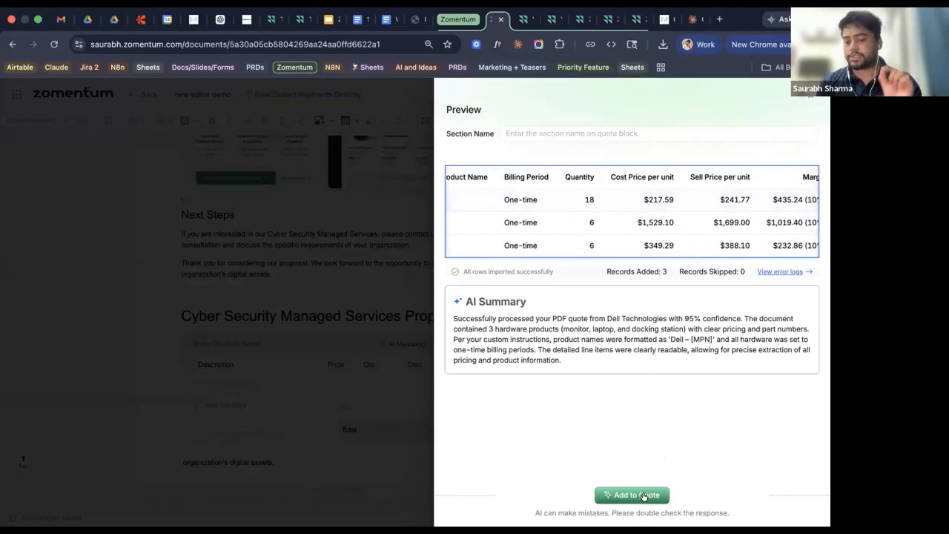
# Add the three Dell products, $16,874.46 total, to the quote and go back to Documents.
pyautogui.click(632, 494)
pyautogui.scroll(-5, 430, 389)
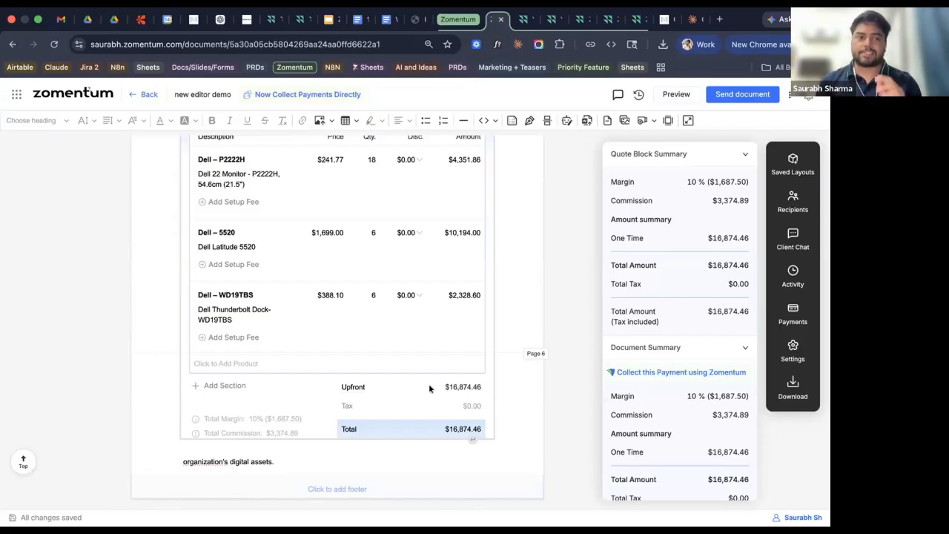
pyautogui.click(150, 94)
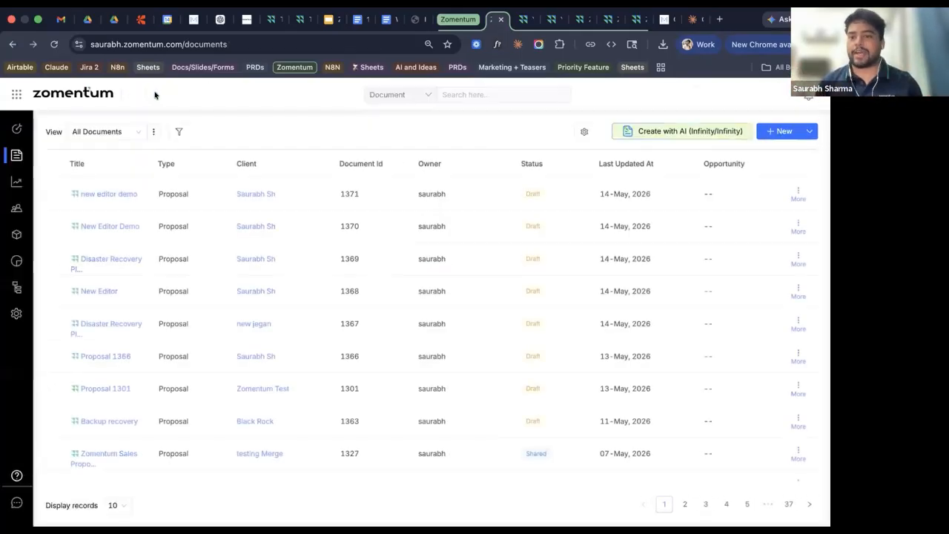
# Start an AI-built document from the disaster recovery proposal example prompt.
pyautogui.click(671, 131)
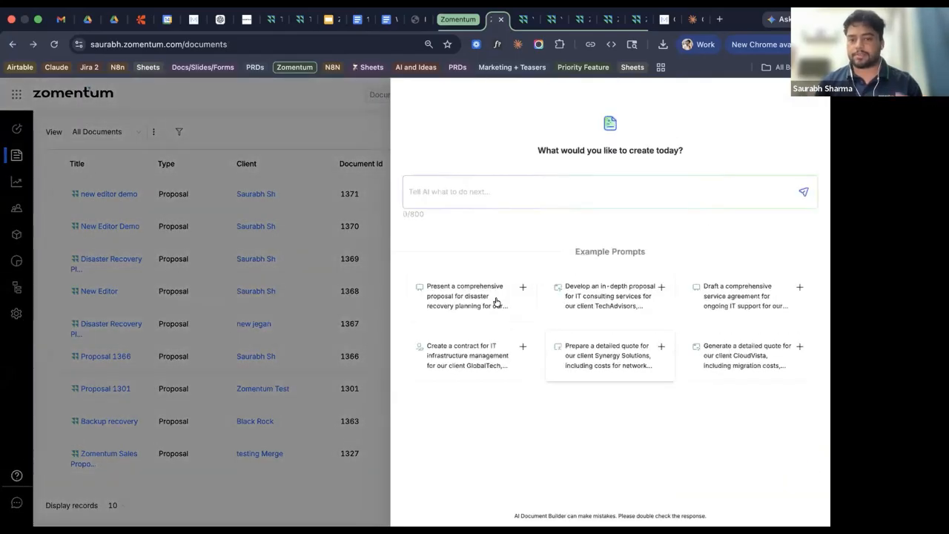
pyautogui.click(467, 300)
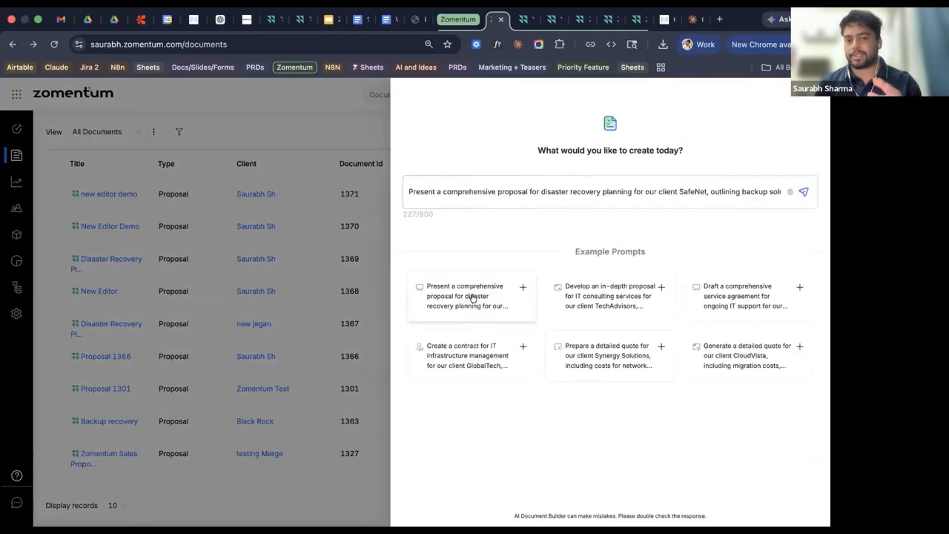
pyautogui.click(804, 191)
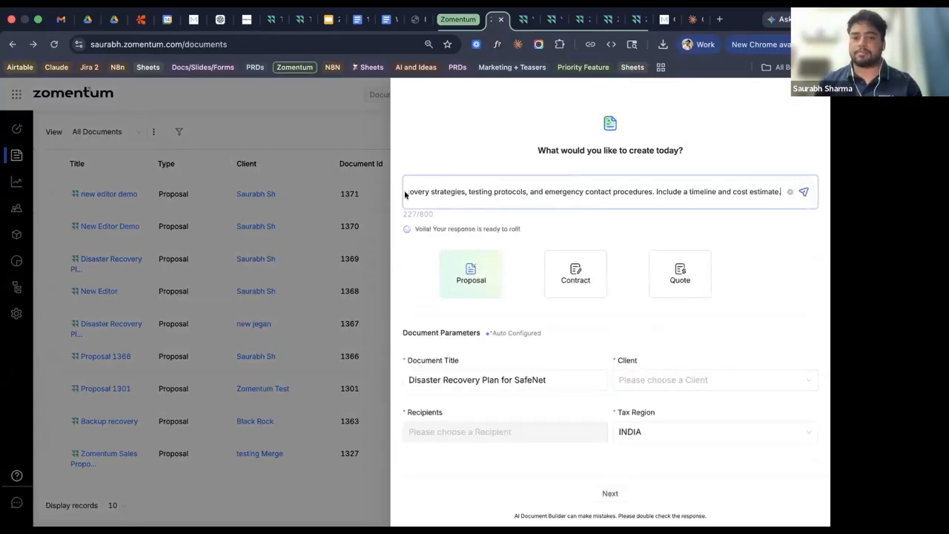
pyautogui.moveTo(404, 191); pyautogui.dragTo(378, 194)
pyautogui.click(378, 194)
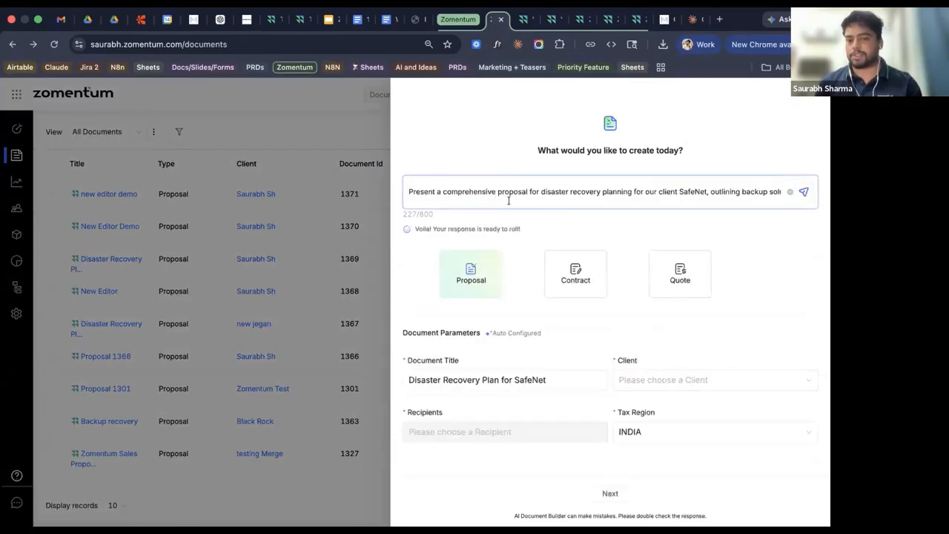
# Pick the client and recipient contact for the Disaster Recovery Plan for SafeNet, then continue.
pyautogui.click(660, 379)
pyautogui.click(638, 221)
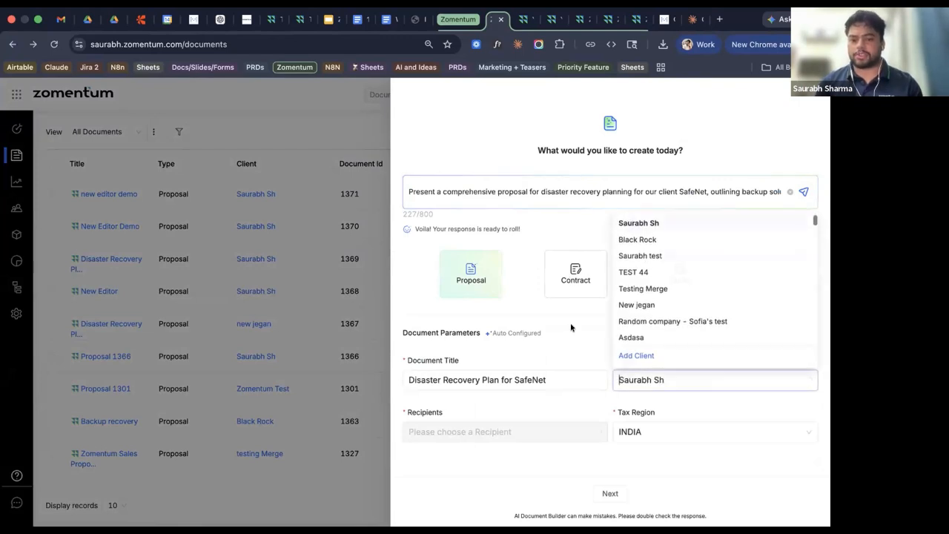
pyautogui.click(549, 433)
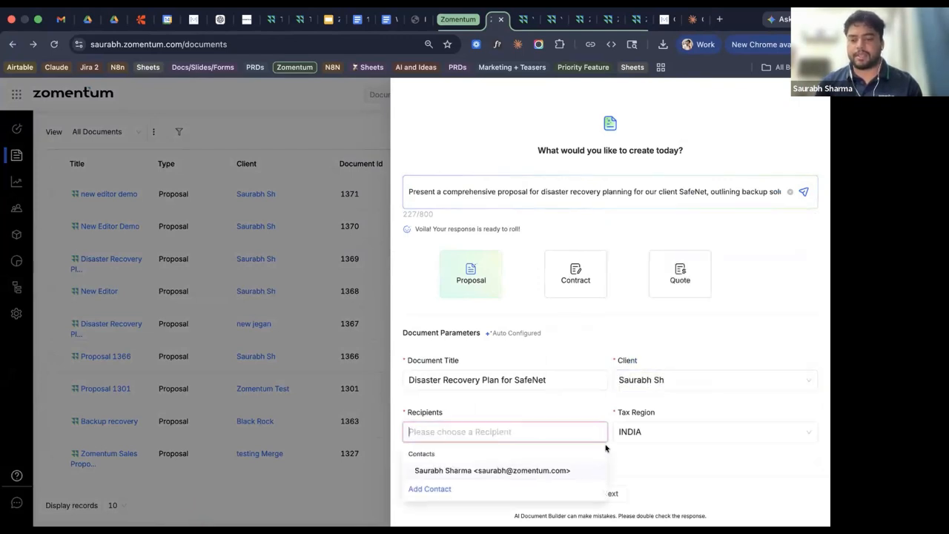
pyautogui.click(654, 468)
pyautogui.click(610, 493)
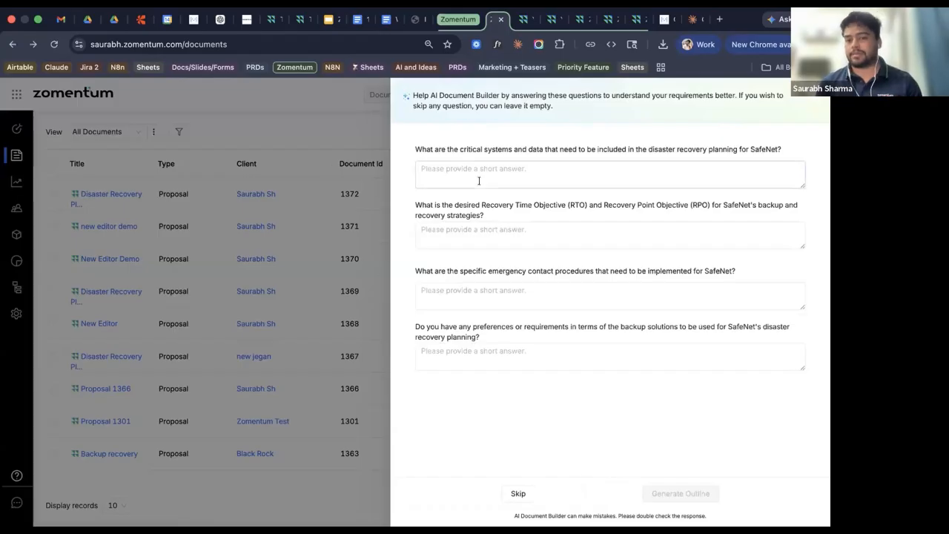
# Answer critical systems with 'backup' and emergency contacts with 'gata backup', leave the rest blank, and generate the outline.
pyautogui.click(479, 173)
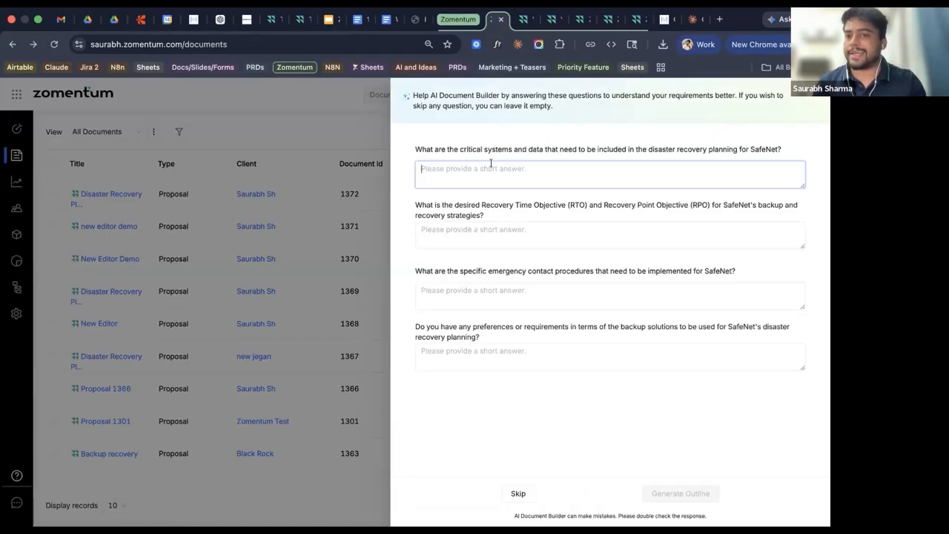
pyautogui.write('backup')
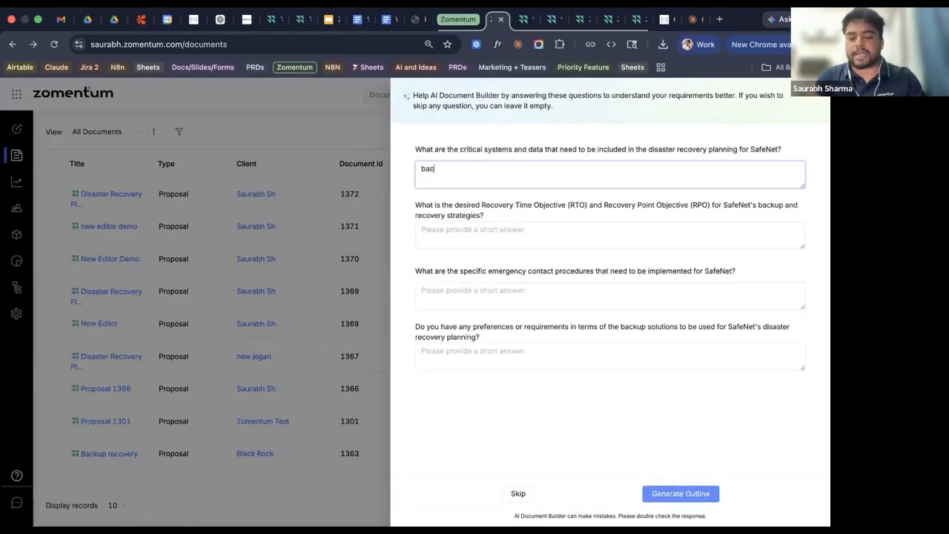
pyautogui.click(490, 231)
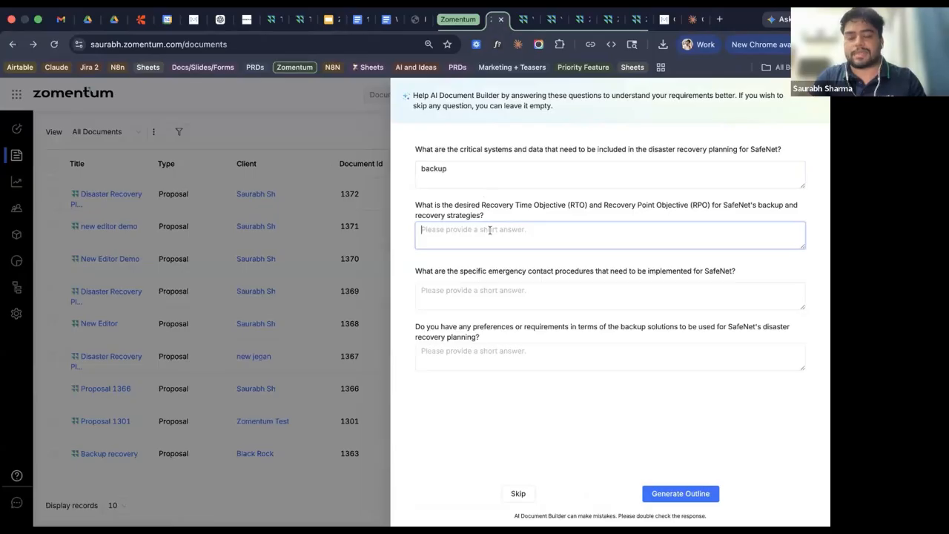
pyautogui.click(499, 282)
pyautogui.write('g')
pyautogui.write('ata backup')
pyautogui.click(509, 356)
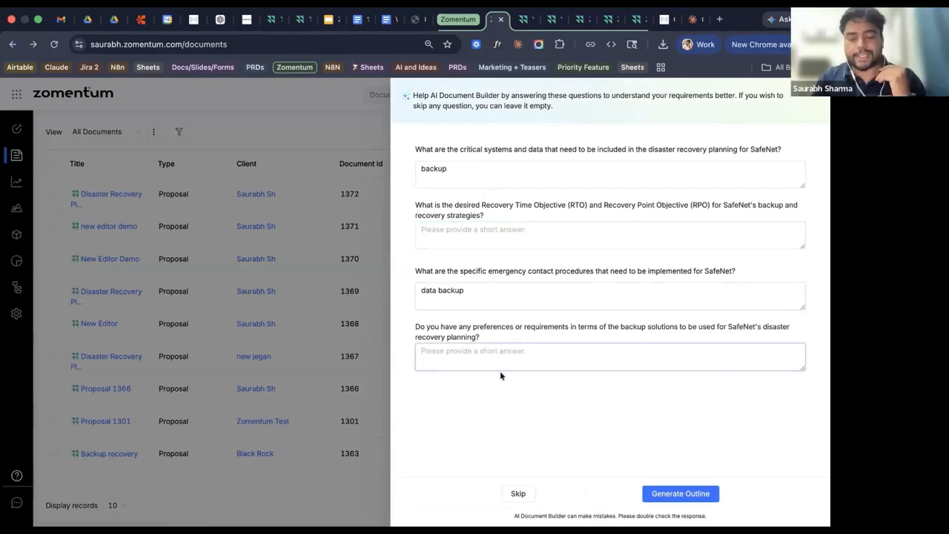
pyautogui.click(668, 490)
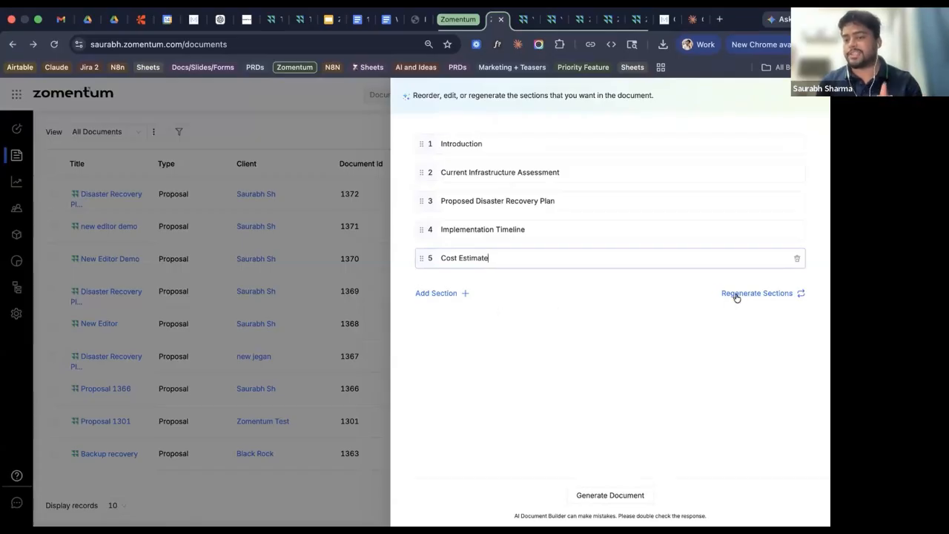
# Generate the full document from the Introduction-to-Cost Estimate outline.
pyautogui.click(589, 495)
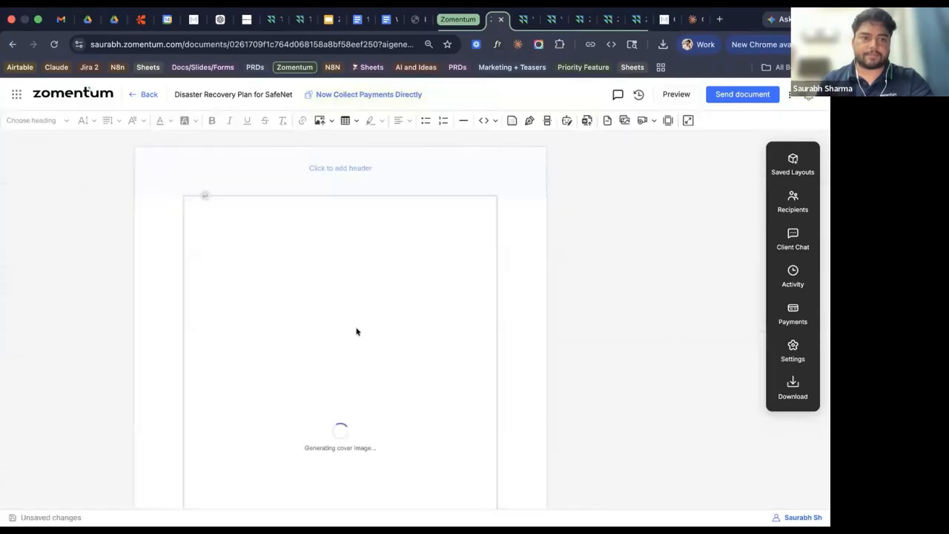
pyautogui.scroll(-5, 376, 341)
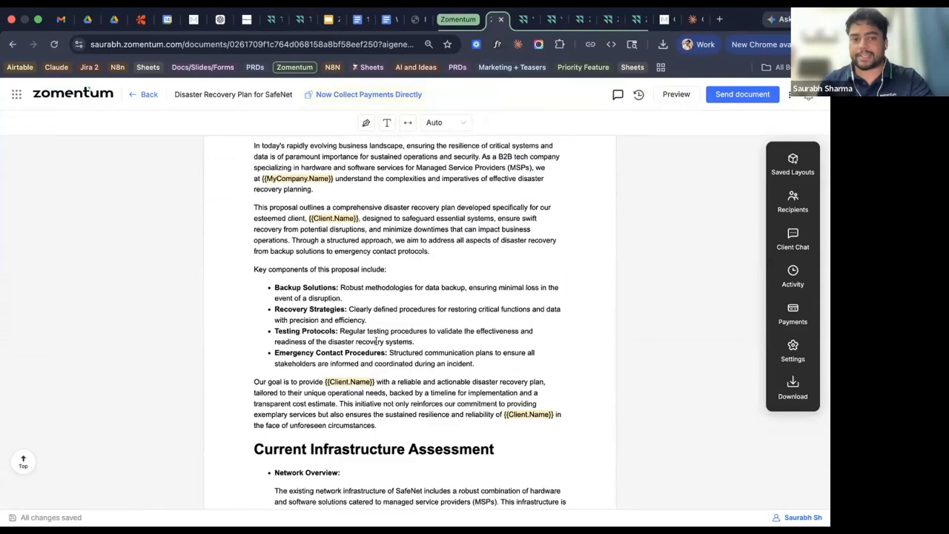
pyautogui.scroll(2, 376, 341)
pyautogui.scroll(-6, 257, 284)
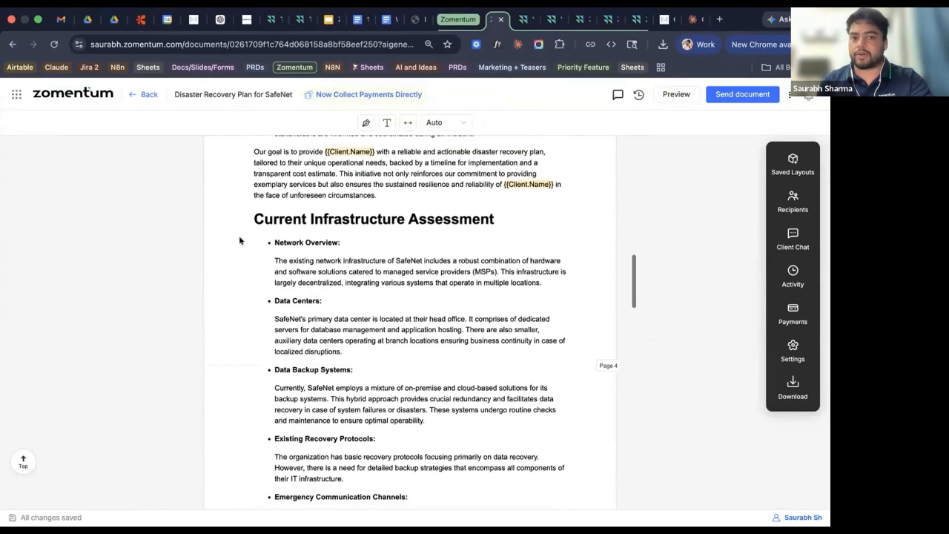
pyautogui.scroll(-15, 384, 403)
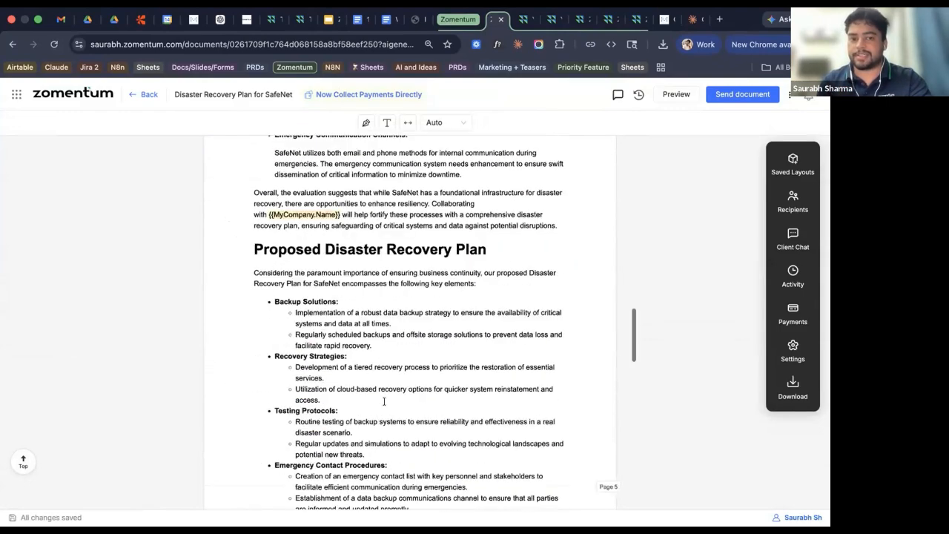
pyautogui.scroll(-2, 384, 403)
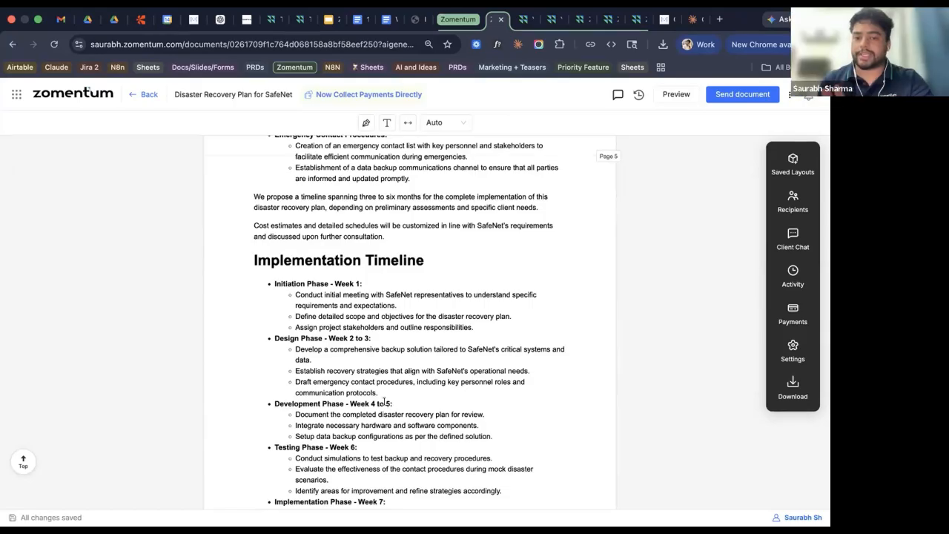
pyautogui.scroll(-5, 385, 401)
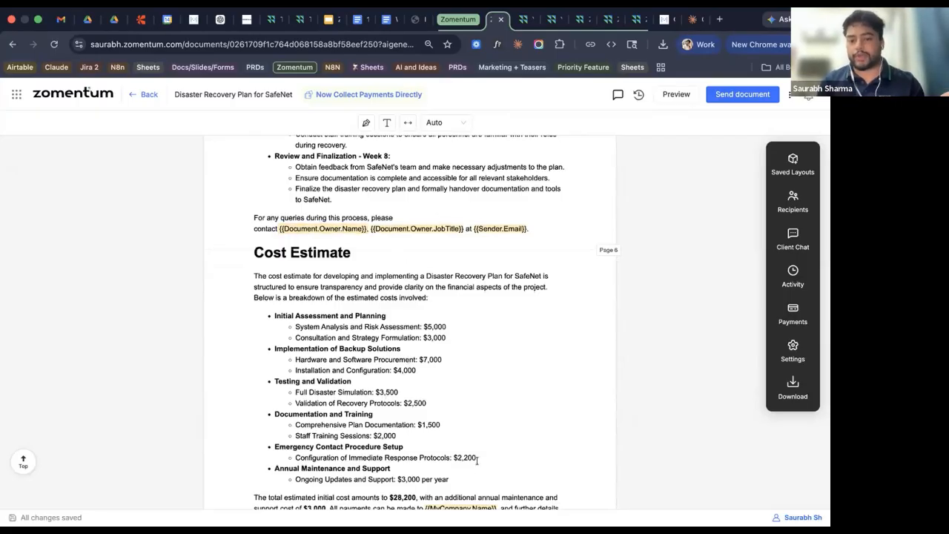
pyautogui.moveTo(449, 480); pyautogui.dragTo(220, 239)
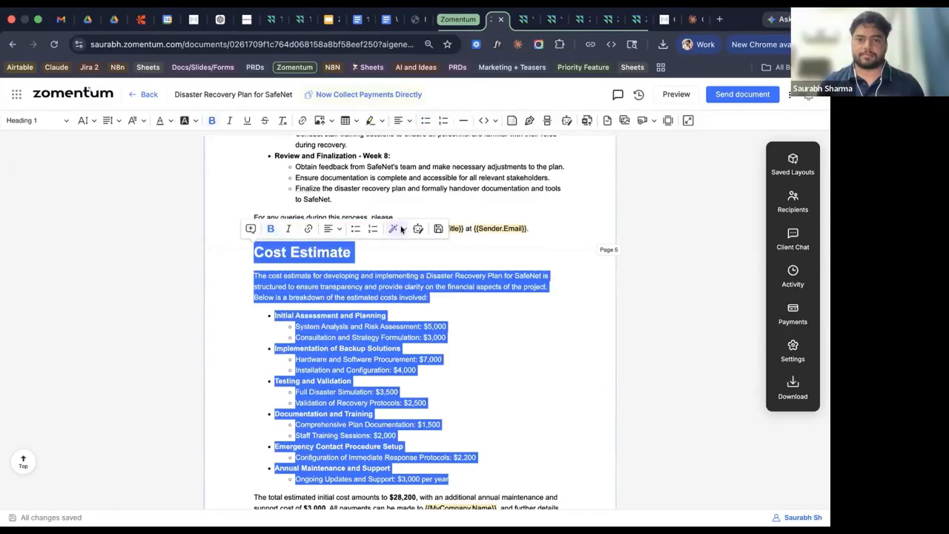
pyautogui.click(402, 230)
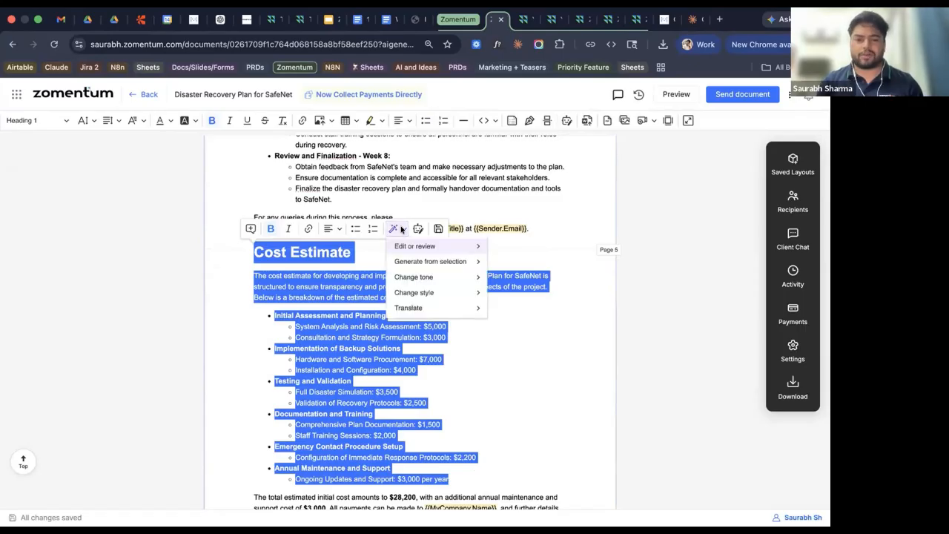
pyautogui.click(457, 342)
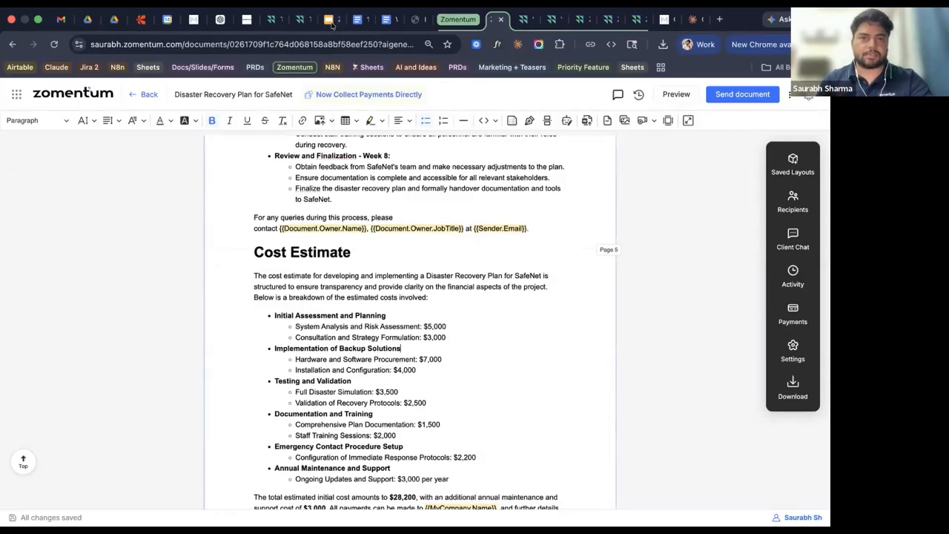
pyautogui.moveTo(505, 505)
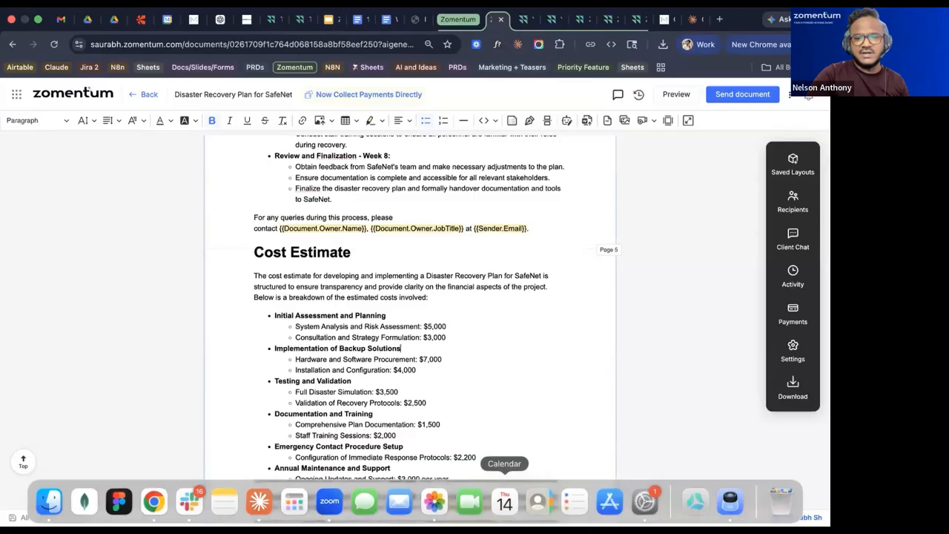
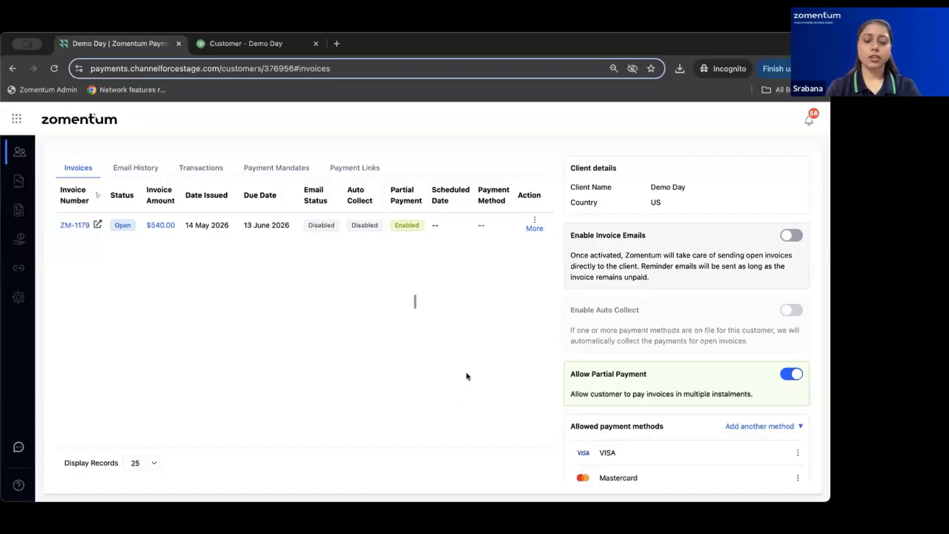
# Open the Pay Now checkout for invoice ZM-1179 from its More actions menu.
pyautogui.click(532, 223)
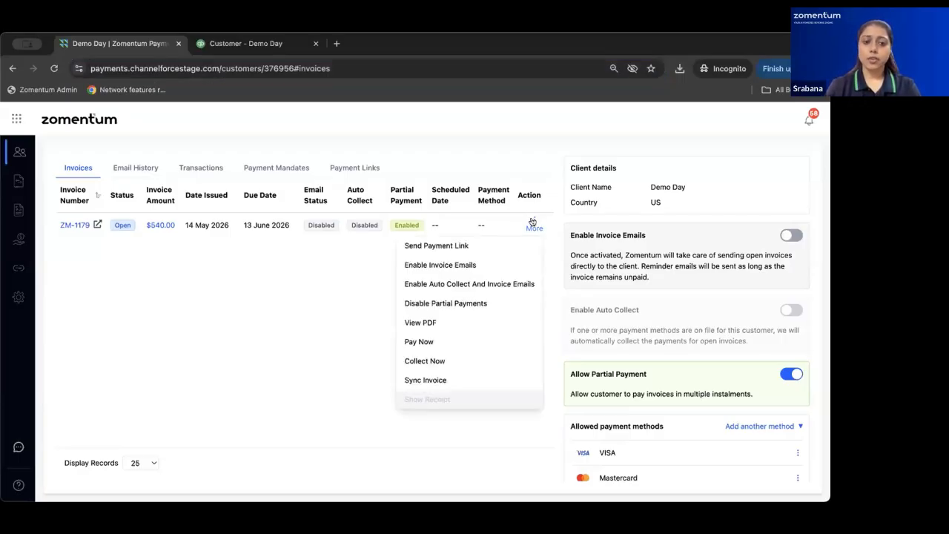
pyautogui.click(310, 284)
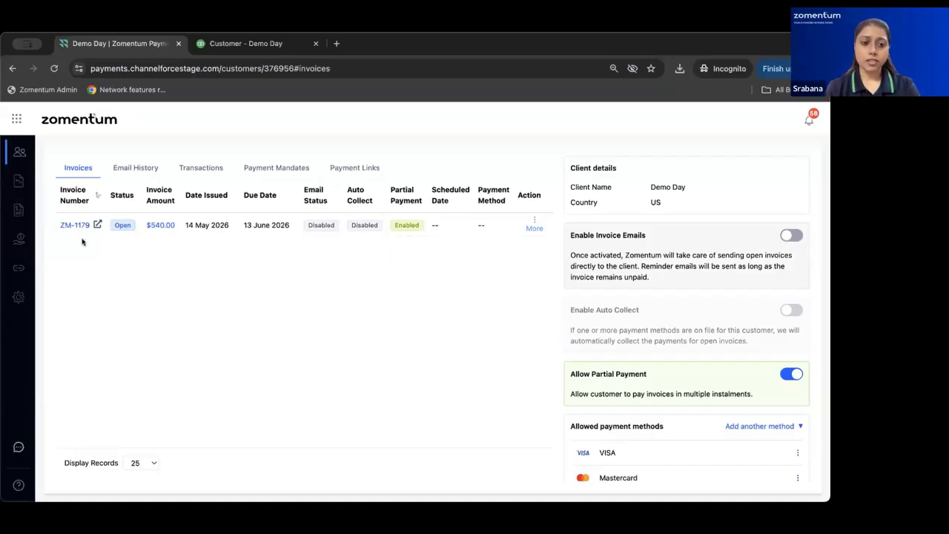
pyautogui.click(529, 226)
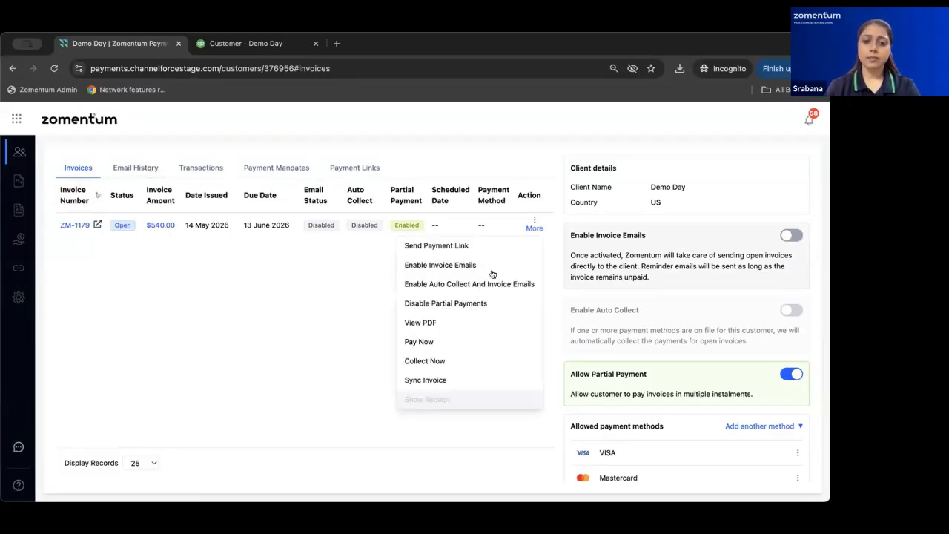
pyautogui.click(413, 344)
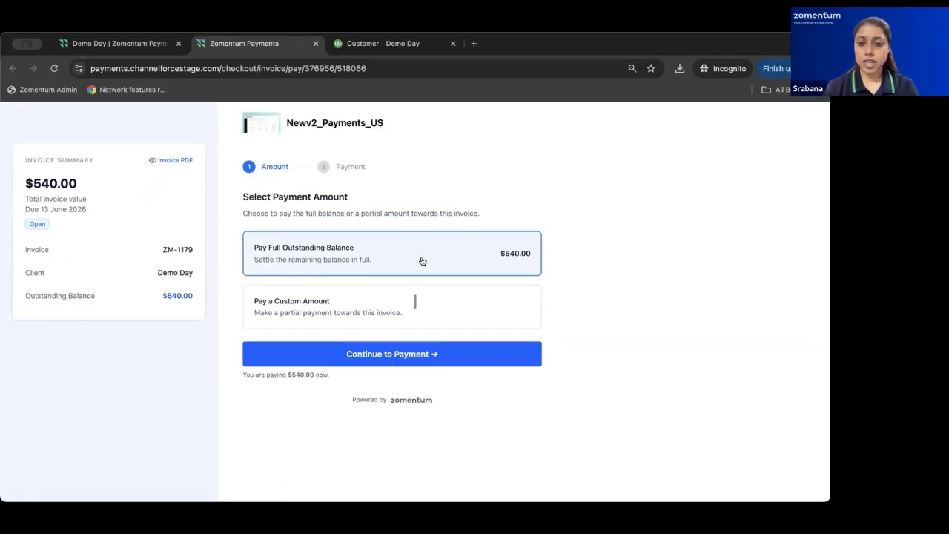
# Choose a custom payment amount of 50 and select VISA as the payment method.
pyautogui.click(341, 317)
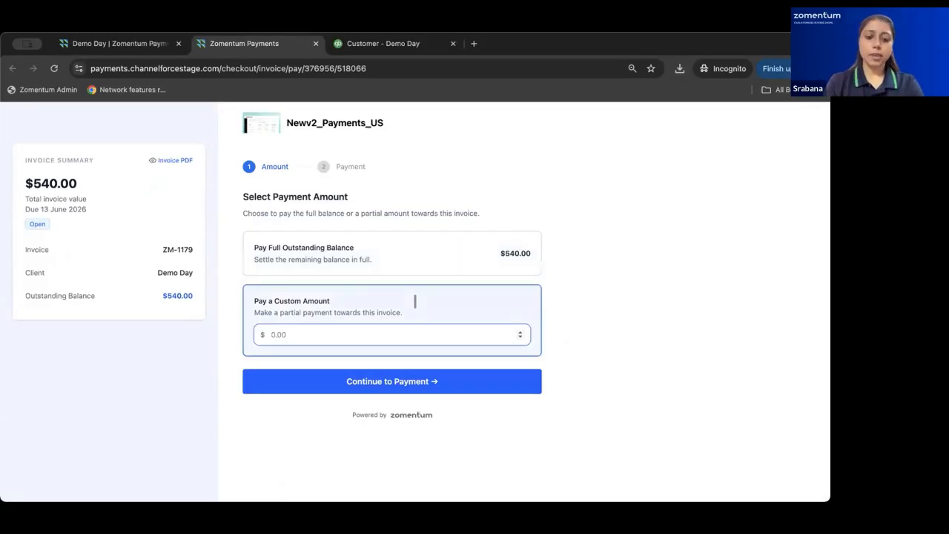
pyautogui.write('50')
pyautogui.click(368, 387)
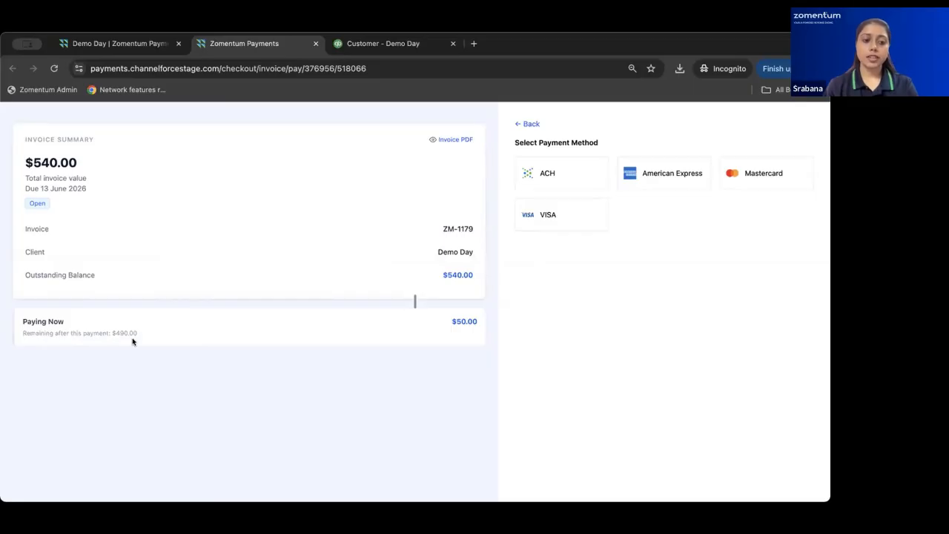
pyautogui.click(543, 219)
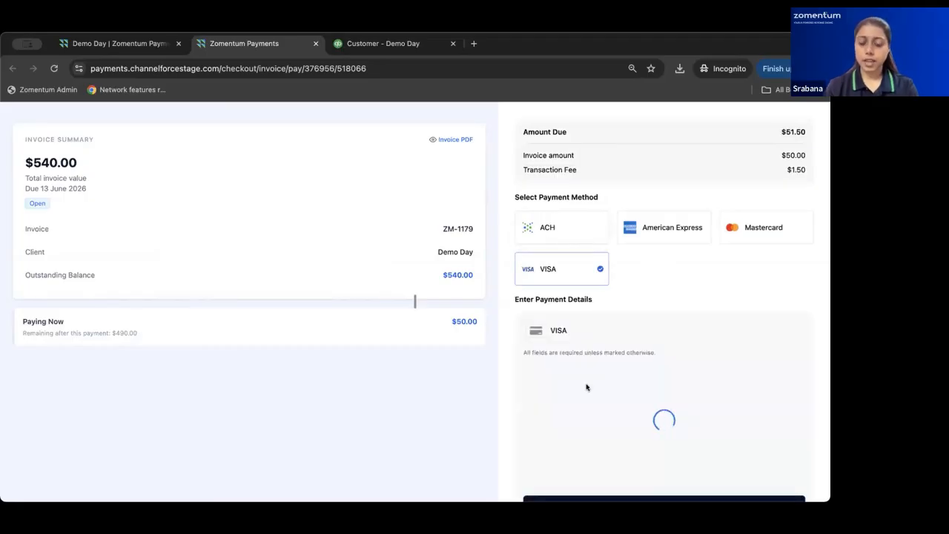
# Fill in the cardholder name, test card number, expiry and CVV, then pay $51.50.
pyautogui.scroll(-1, 587, 383)
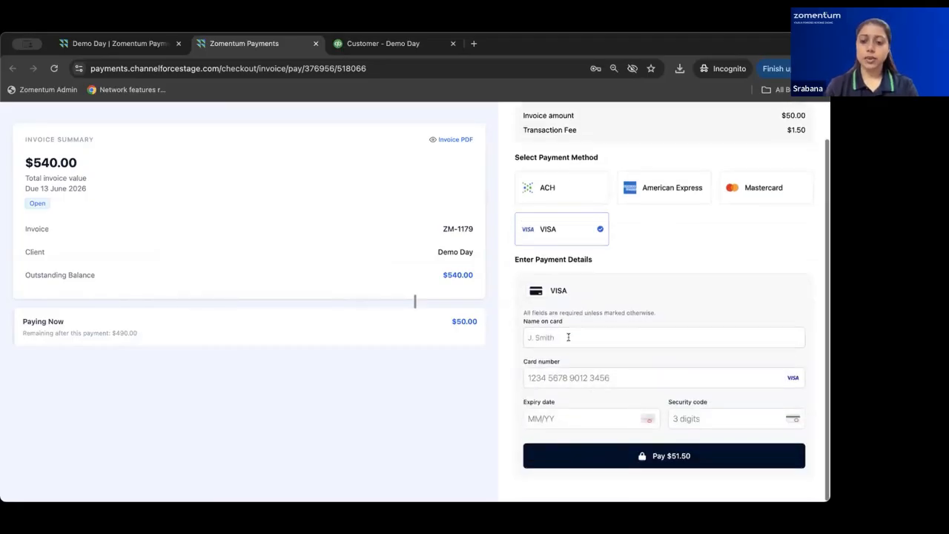
pyautogui.click(570, 338)
pyautogui.click(612, 386)
pyautogui.click(571, 378)
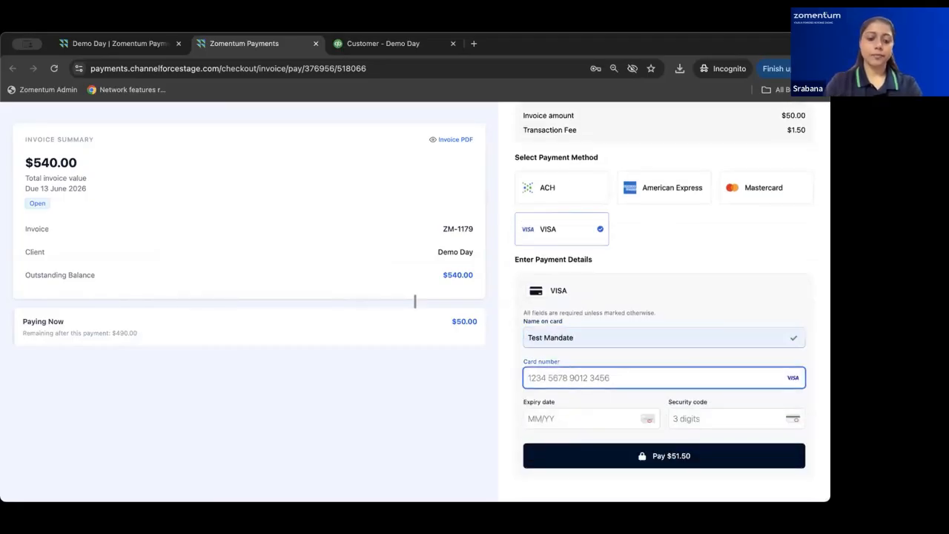
pyautogui.write('4111 1111 11')
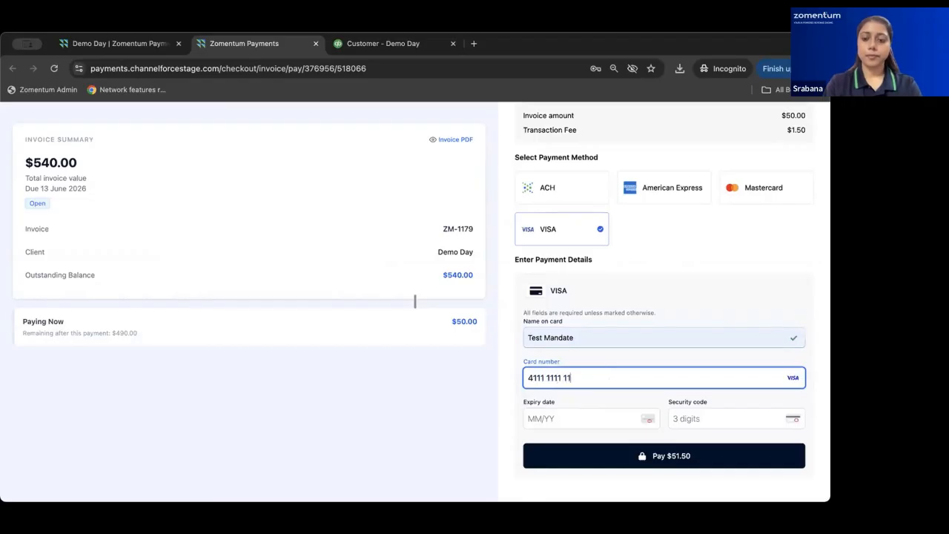
pyautogui.write('11 1111')
pyautogui.click(568, 413)
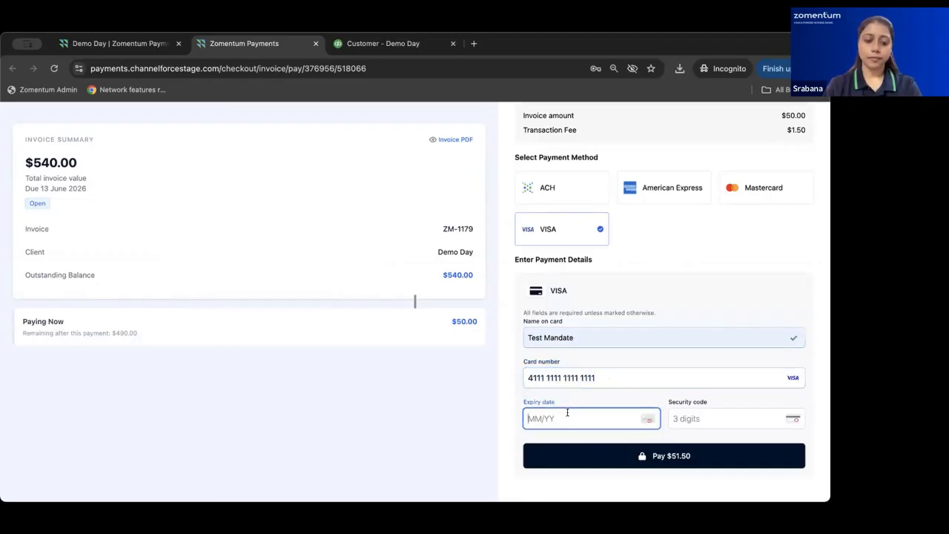
pyautogui.write('0330123')
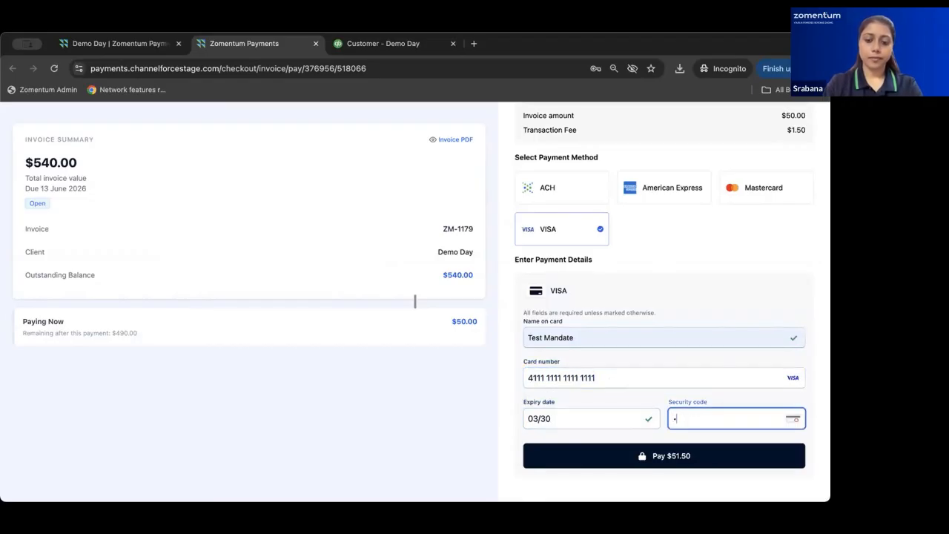
pyautogui.click(583, 459)
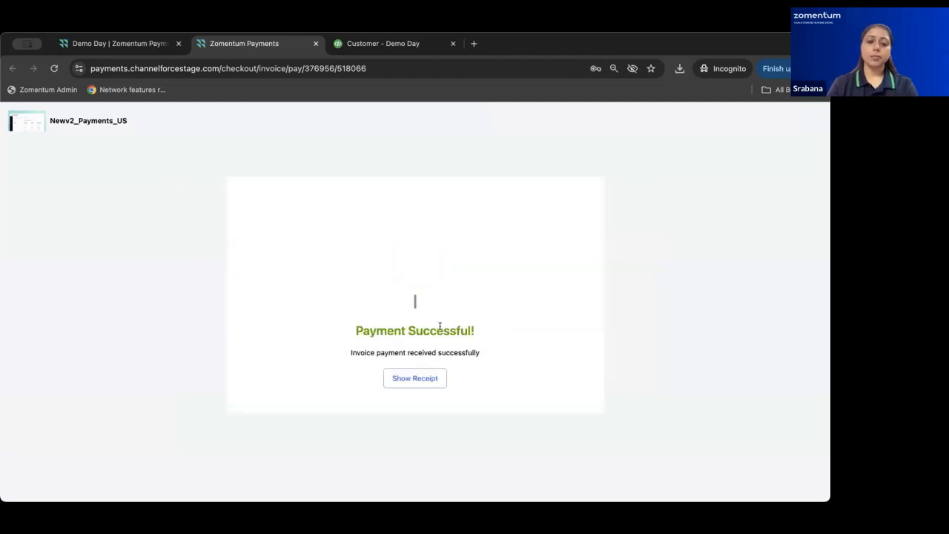
# Review the $51.50 ZM-1179 receipt, then close the receipt and checkout tabs.
pyautogui.click(405, 378)
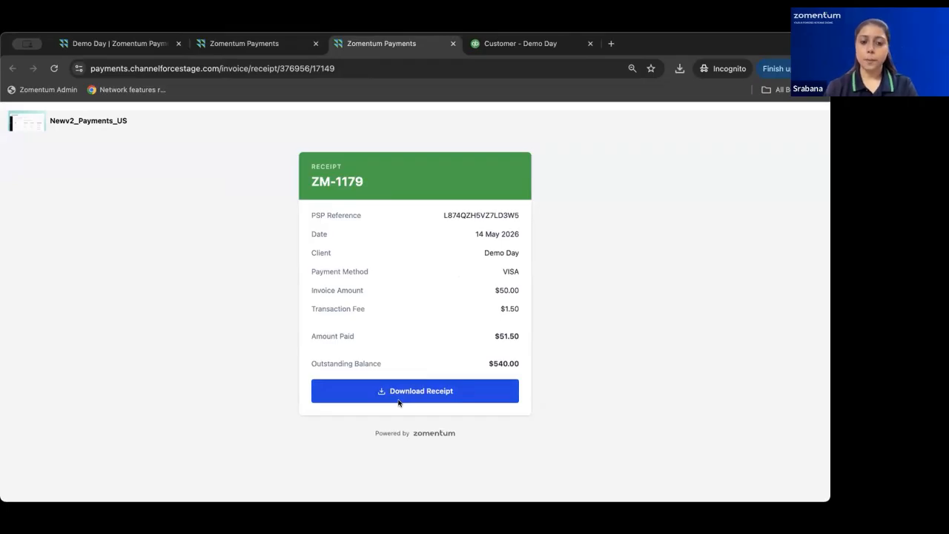
pyautogui.click(273, 46)
pyautogui.click(126, 46)
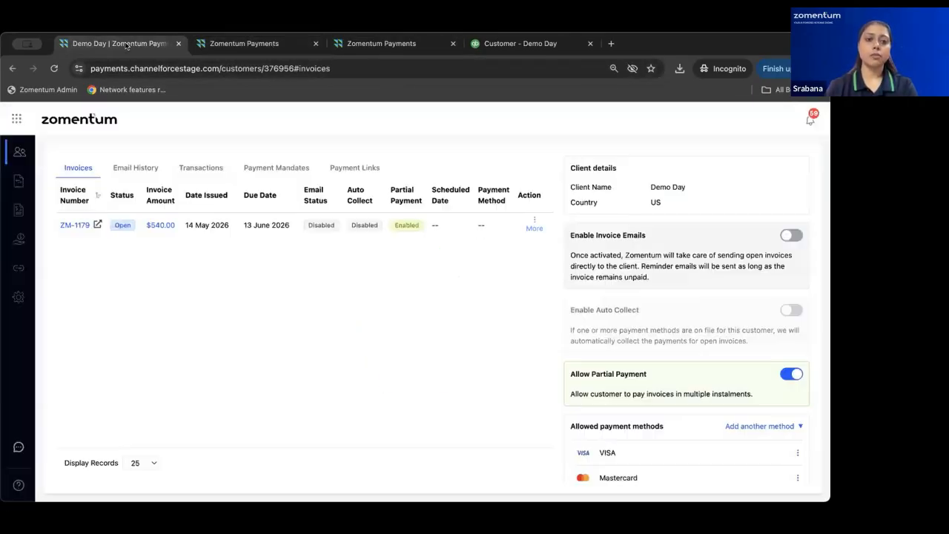
pyautogui.click(313, 45)
pyautogui.click(312, 45)
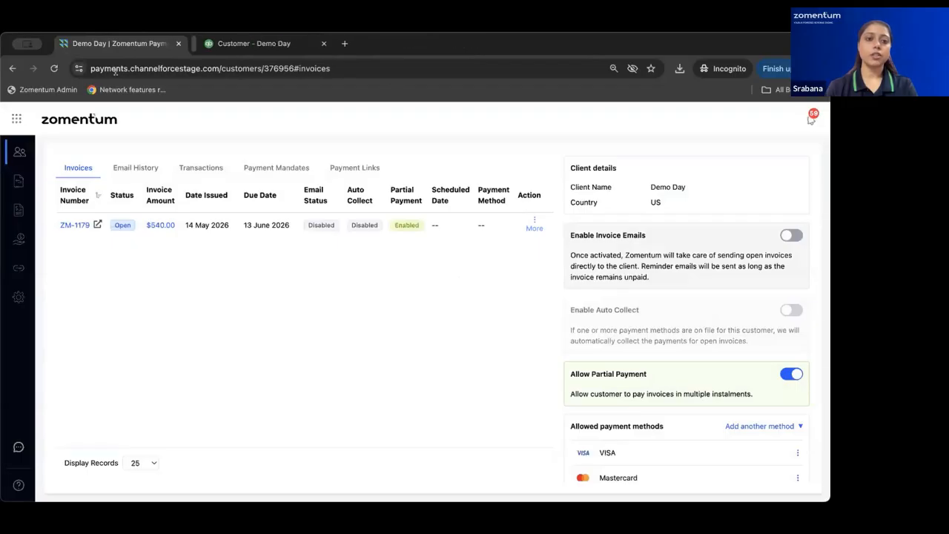
# Reload the invoice list and check ZM-1179's breakdown: $50.00 paid, $490.00 outstanding.
pyautogui.click(54, 68)
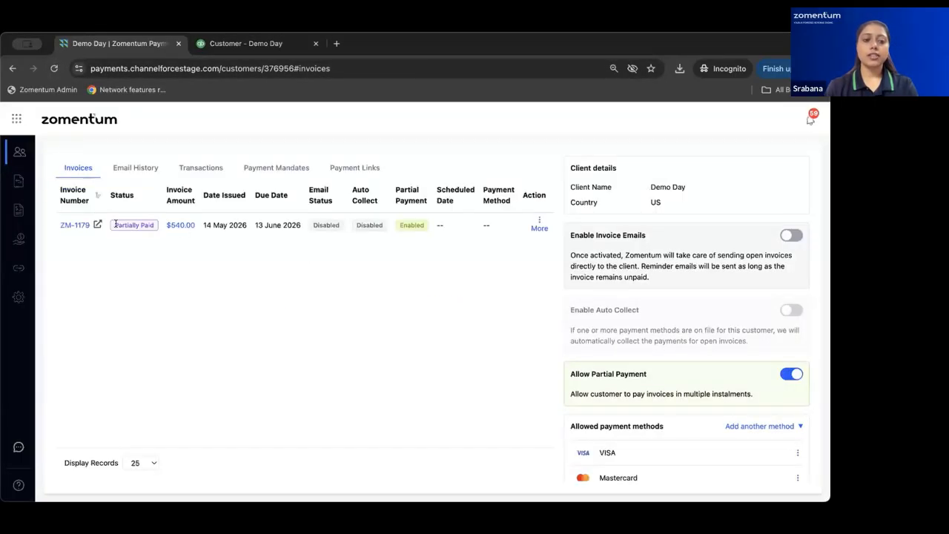
pyautogui.click(175, 226)
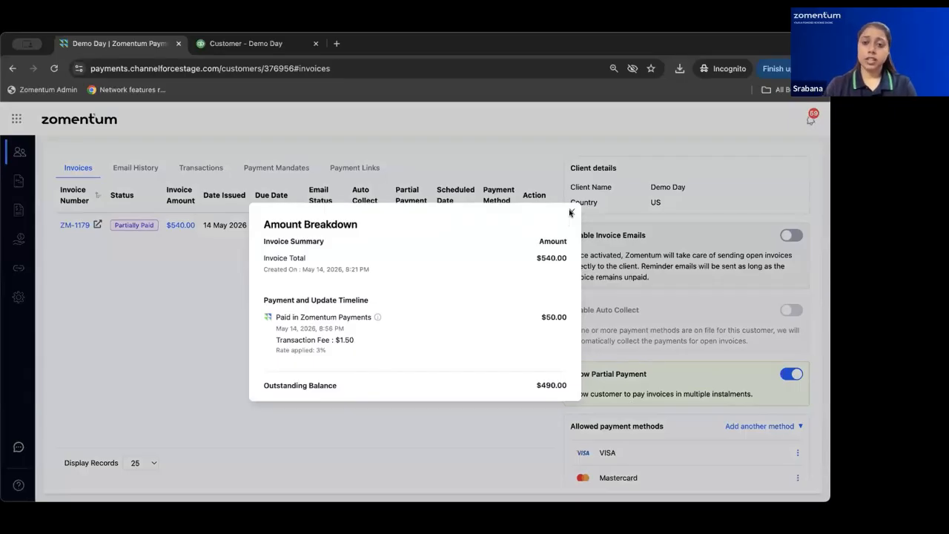
pyautogui.click(571, 213)
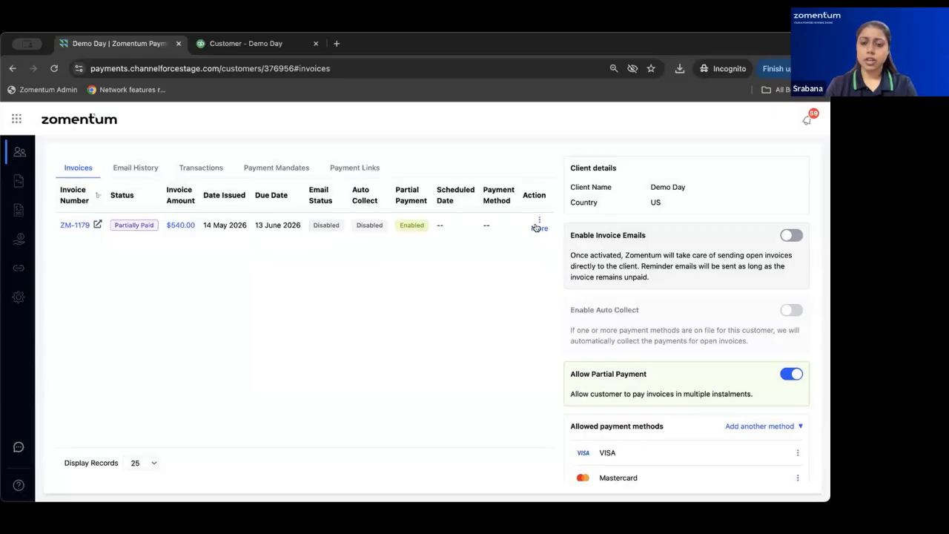
# Collect the full $490.00 balance on ZM-1179 from the saved VISA card.
pyautogui.click(535, 228)
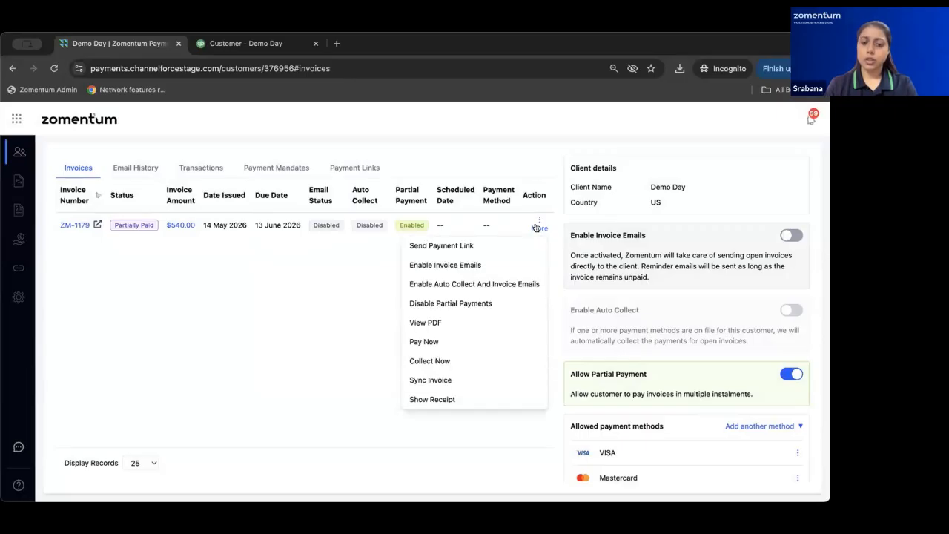
pyautogui.click(430, 361)
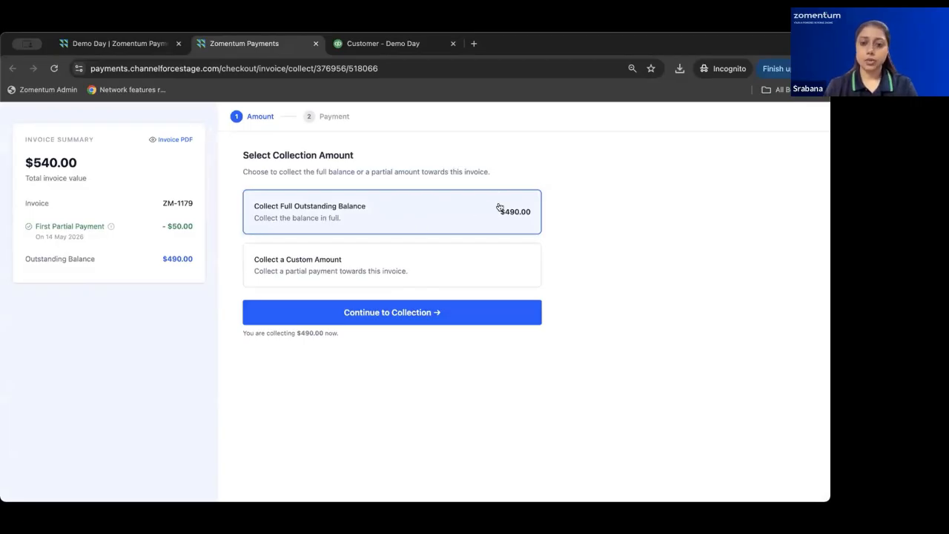
pyautogui.click(367, 313)
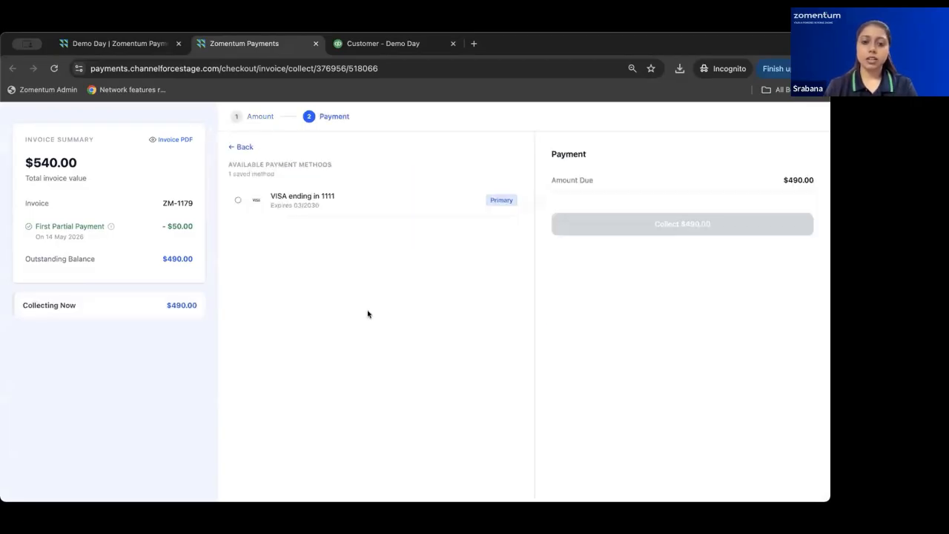
pyautogui.click(280, 202)
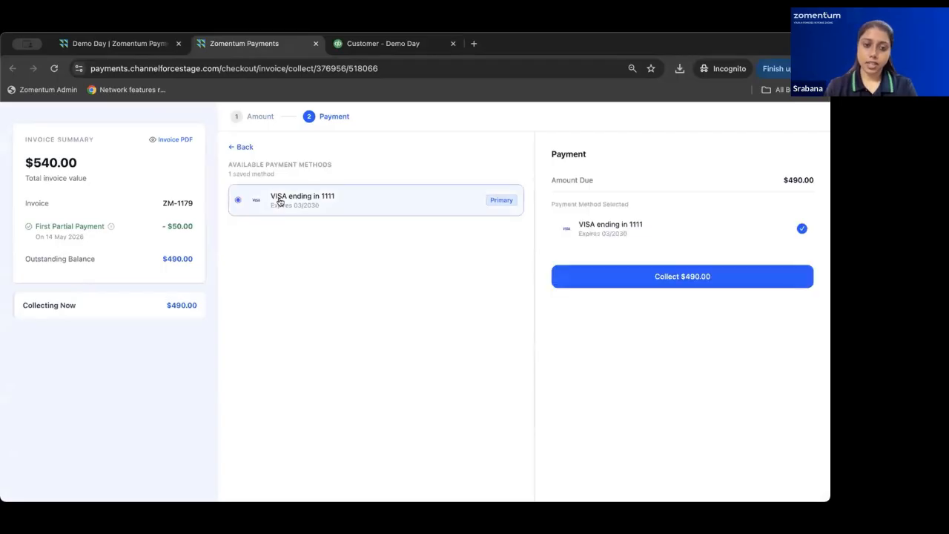
pyautogui.click(616, 275)
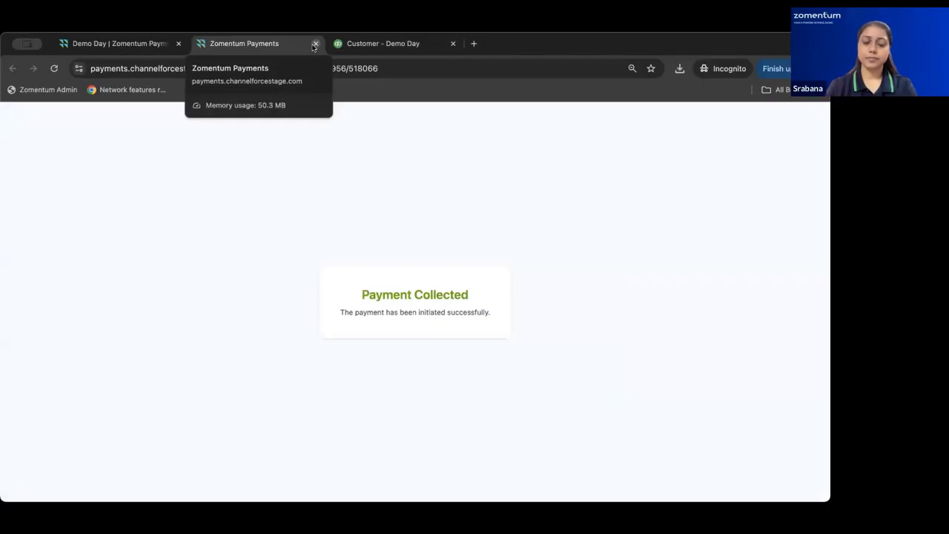
pyautogui.click(145, 44)
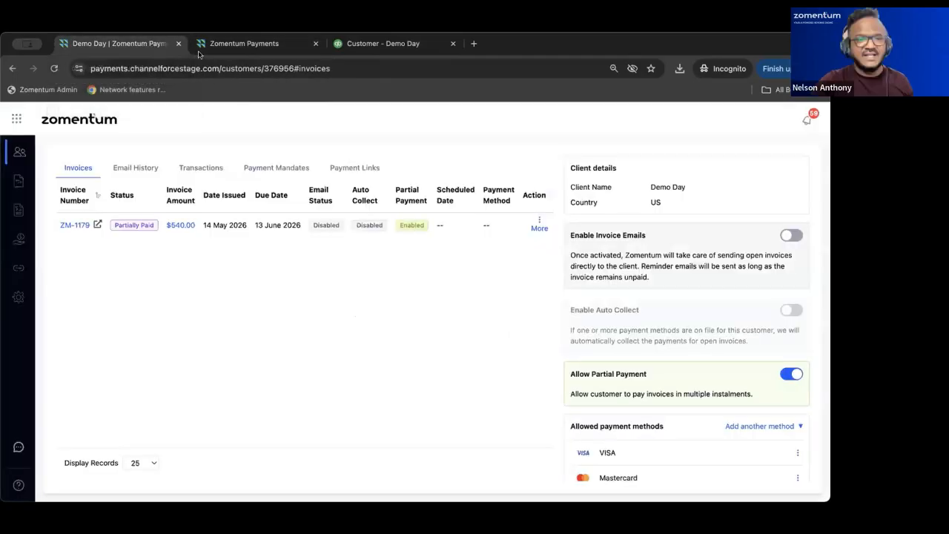
# Close the extra tab, reload to see ZM-1179 marked Paid, and view the Payment Links tab.
pyautogui.click(316, 44)
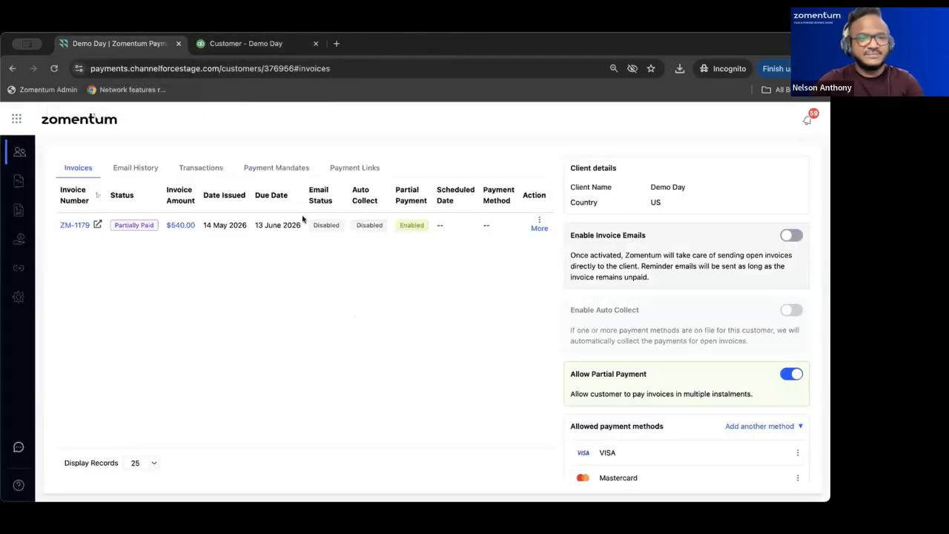
pyautogui.click(54, 68)
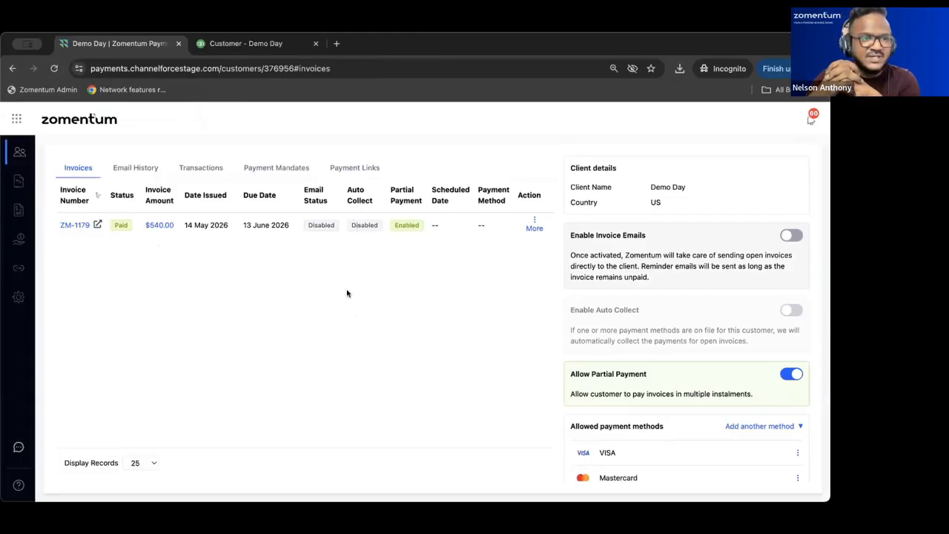
pyautogui.click(337, 170)
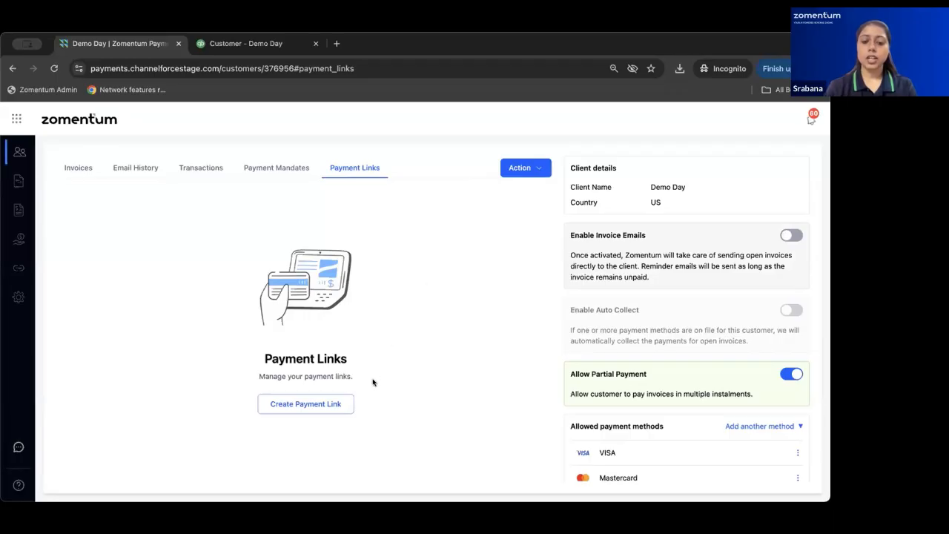
# Create a payment link titled 'Overhead Charges' with description 'Charges for installation'.
pyautogui.click(297, 407)
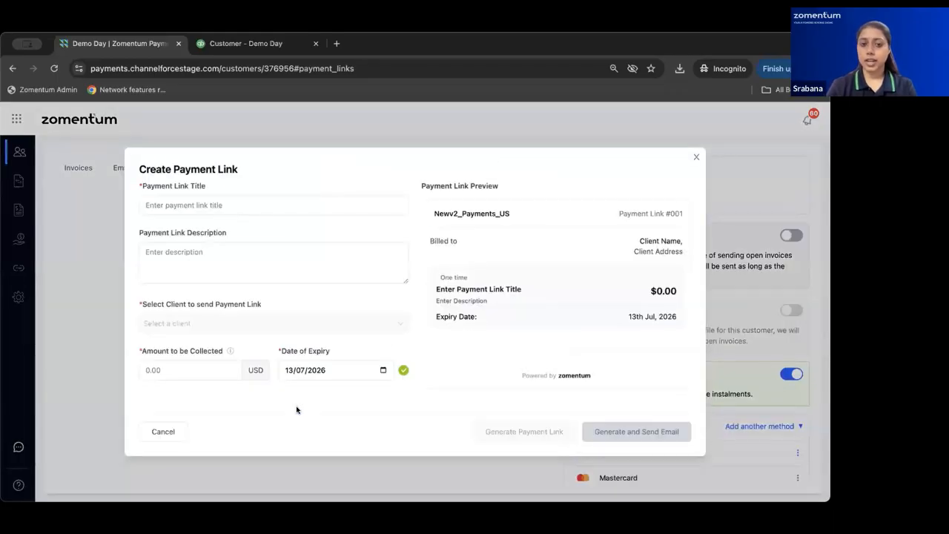
pyautogui.click(191, 206)
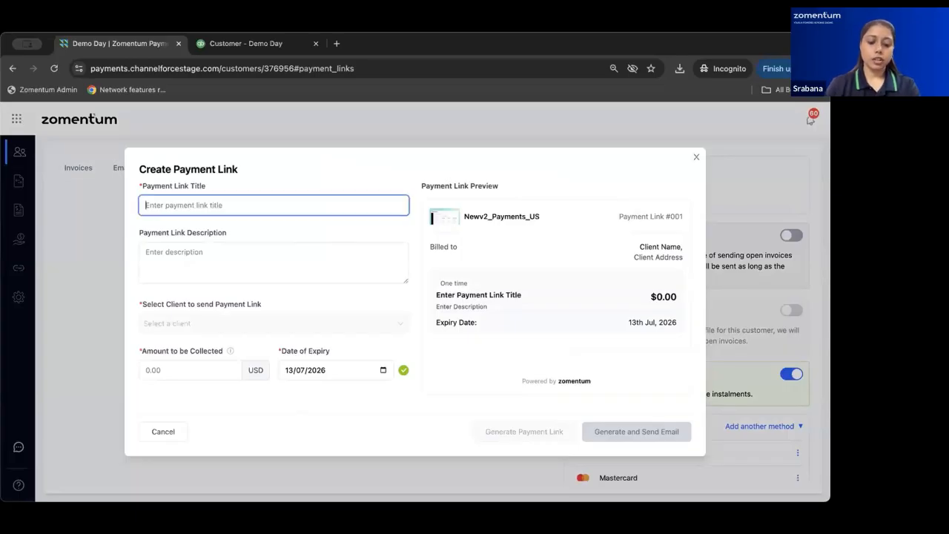
pyautogui.write('Overhead')
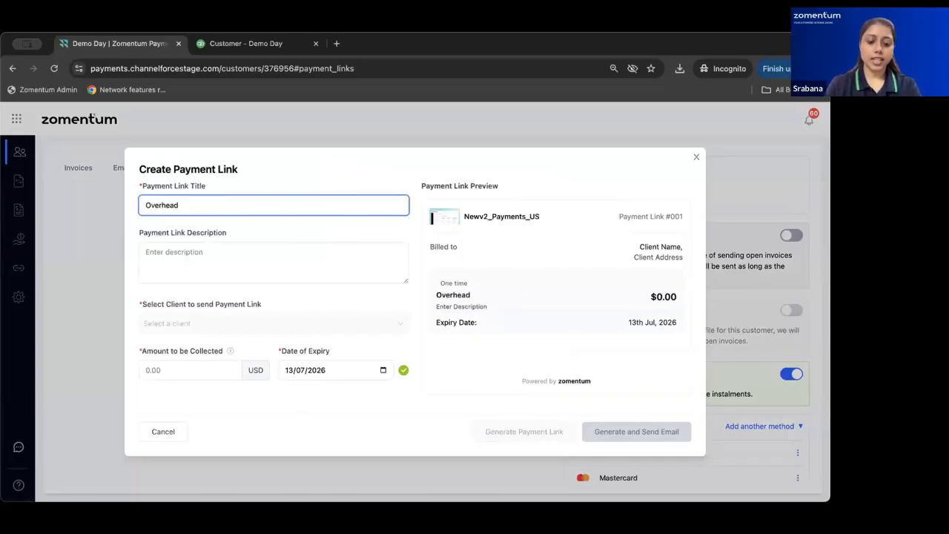
pyautogui.write(' Charges')
pyautogui.click(164, 261)
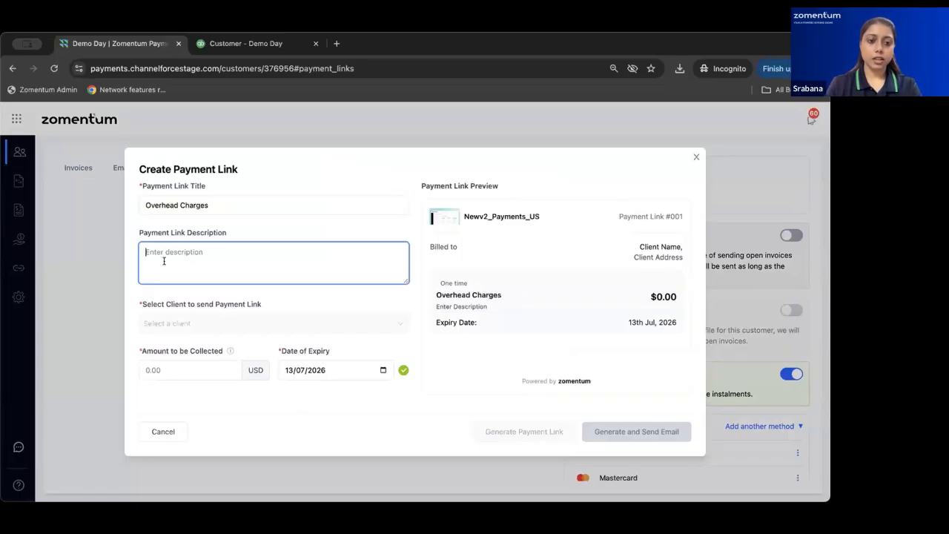
pyautogui.write('C')
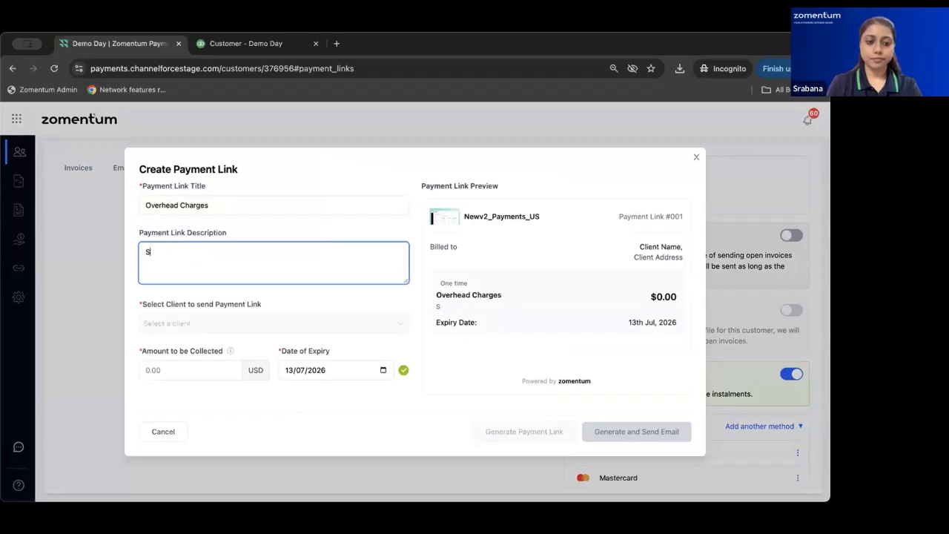
pyautogui.press('BackSpace')
pyautogui.write('Chargfes')
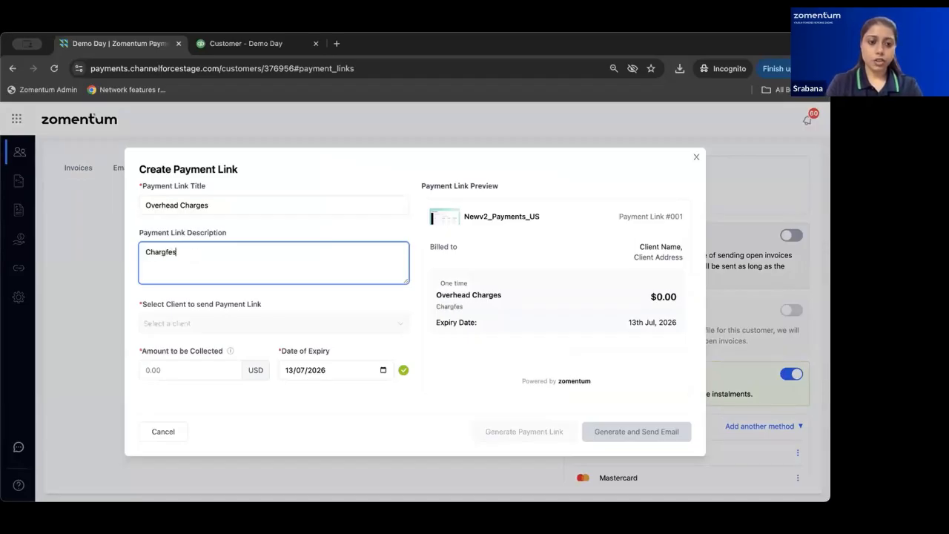
pyautogui.press('BackSpace')
pyautogui.press('BackSpace')
pyautogui.press('BackSpace')
pyautogui.write('es for i')
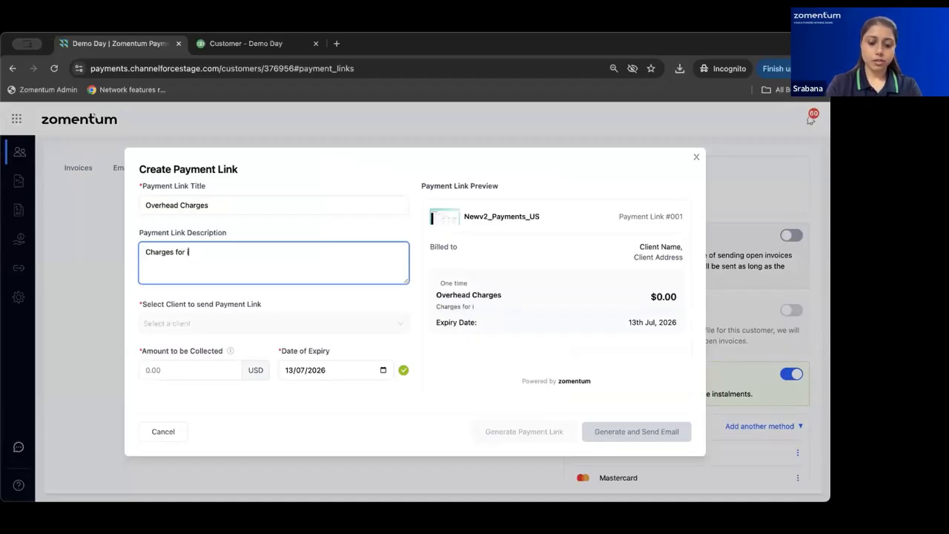
pyautogui.write('nstalltaion')
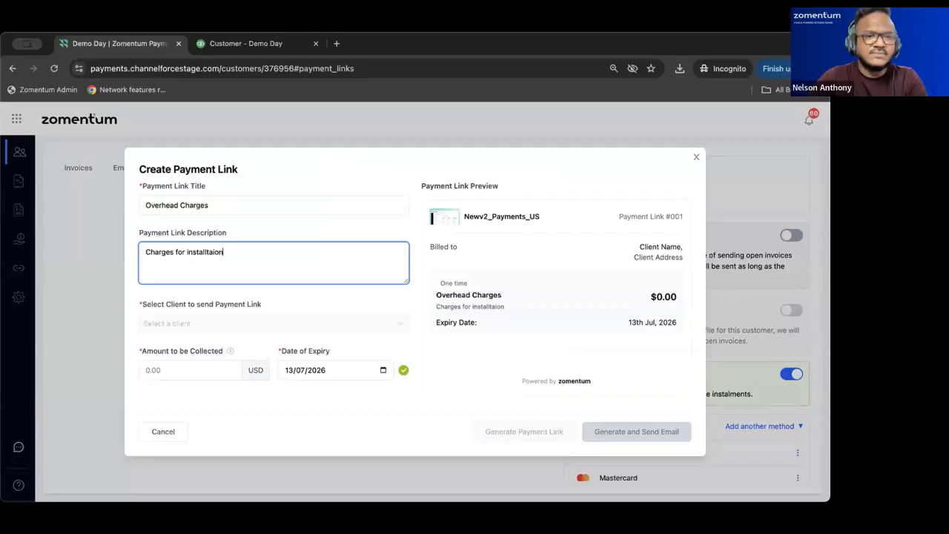
pyautogui.press('BackSpace')
pyautogui.press('BackSpace')
pyautogui.press('BackSpace')
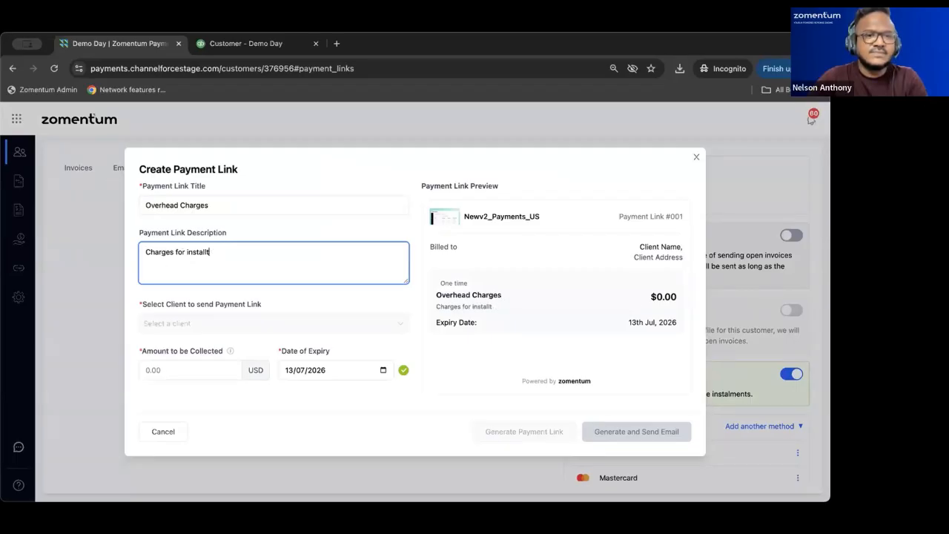
pyautogui.write('tion')
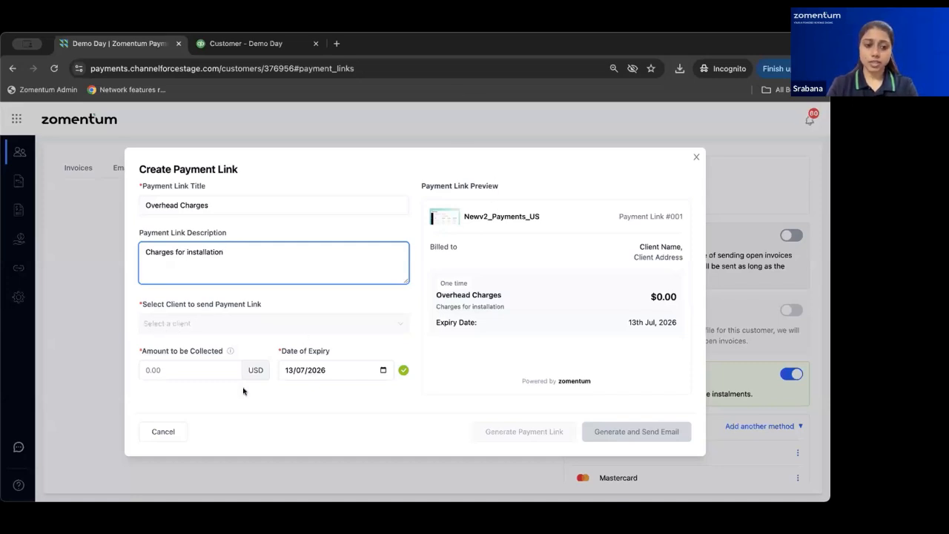
# Set the link's amount to be collected to 30 USD.
pyautogui.click(182, 373)
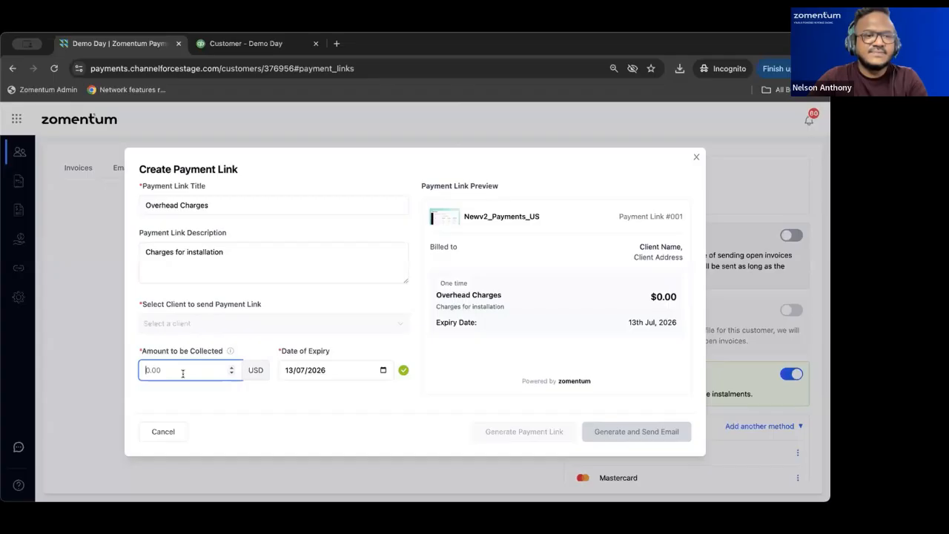
pyautogui.write('30')
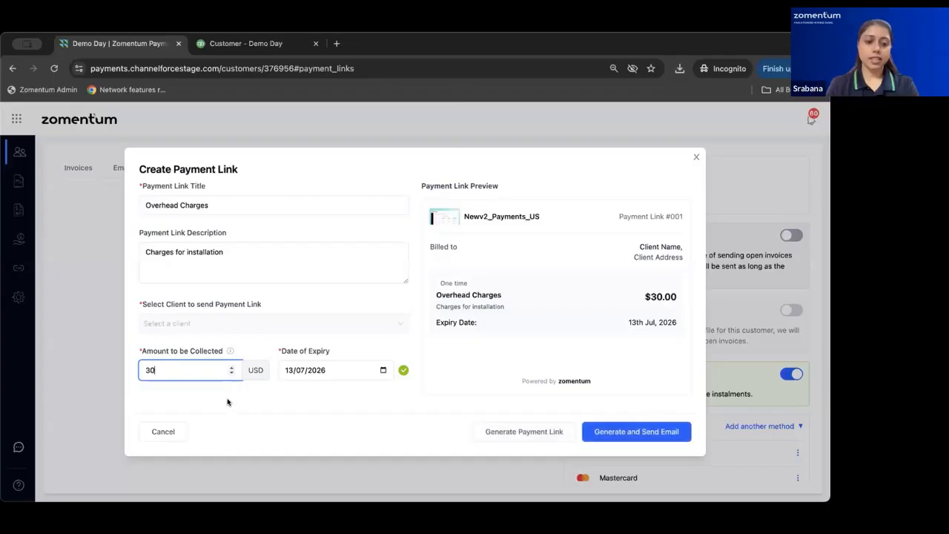
pyautogui.click(335, 372)
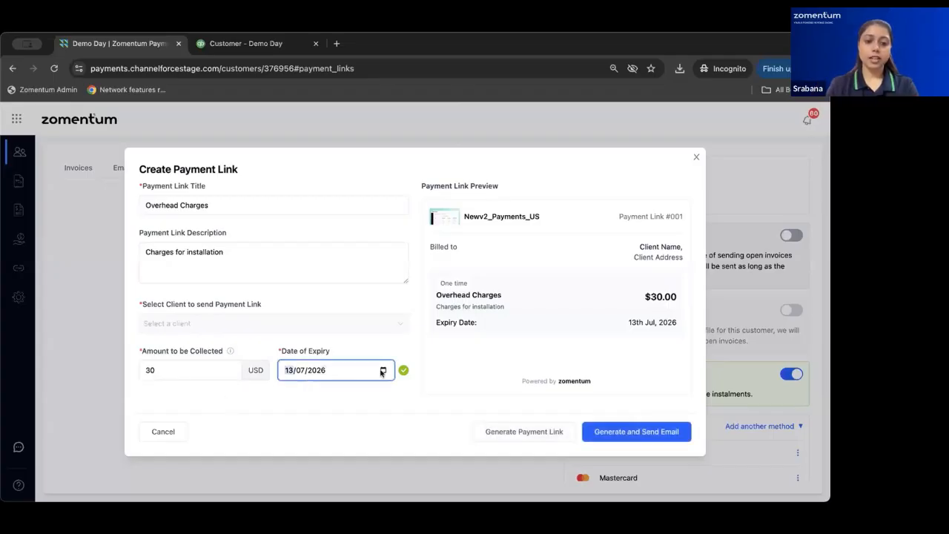
# Set the expiry date to 19 May 2026 and generate the Overhead Charges payment link.
pyautogui.click(383, 370)
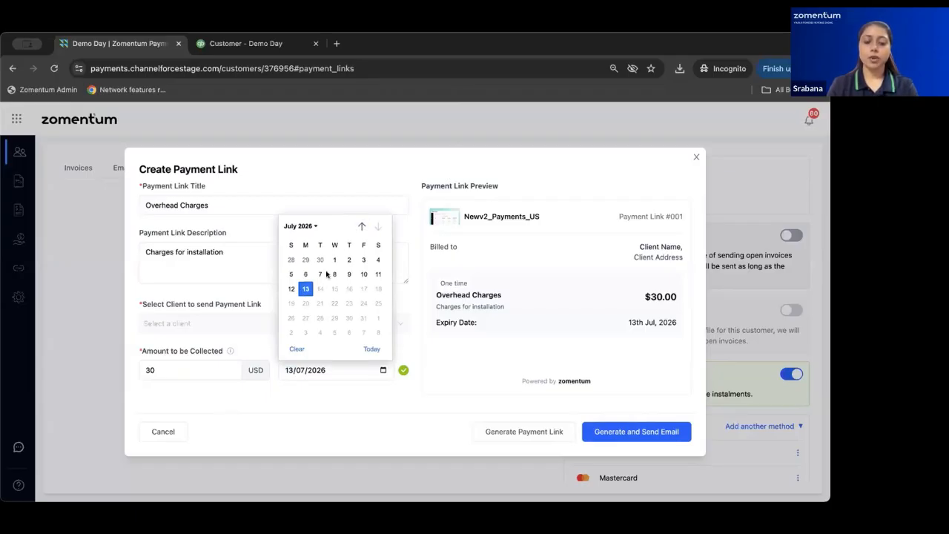
pyautogui.click(361, 228)
pyautogui.click(361, 228)
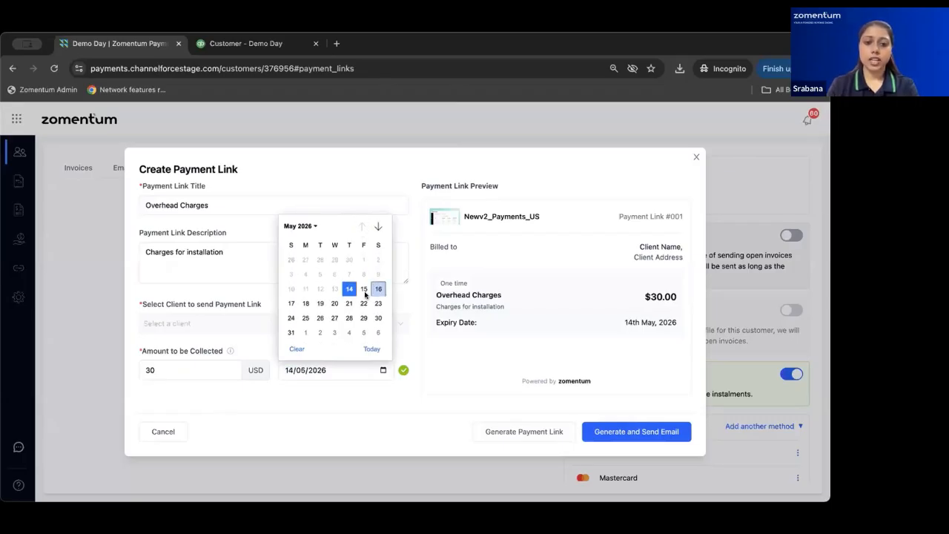
pyautogui.click(320, 303)
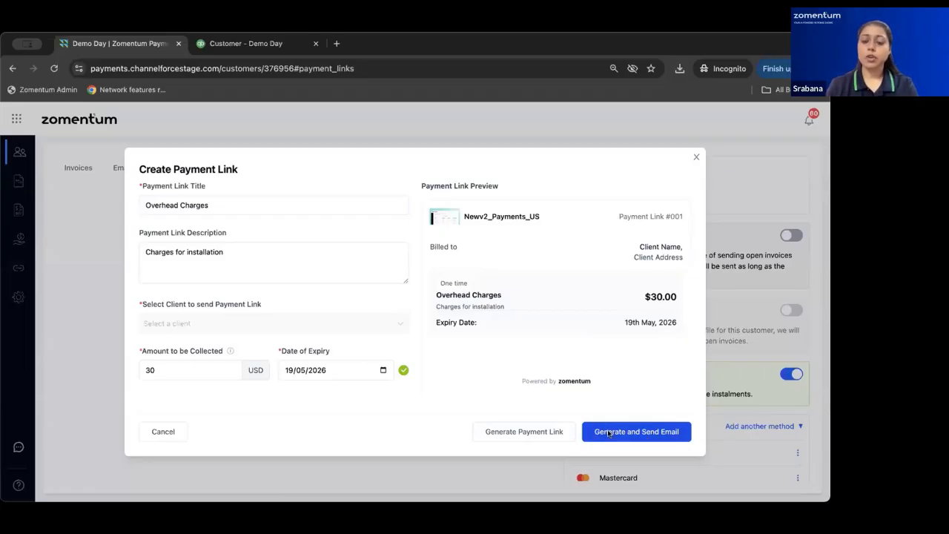
pyautogui.click(523, 434)
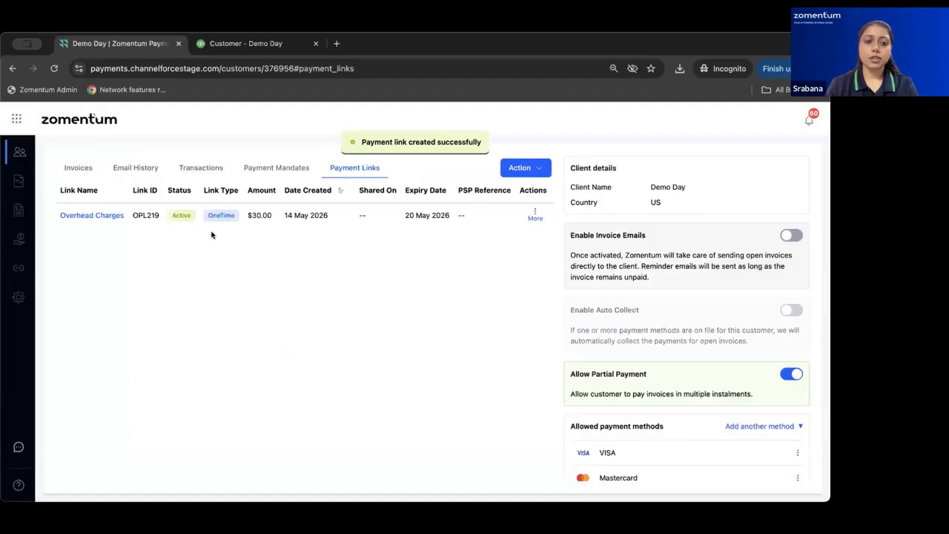
# Copy the Overhead Charges payment link and load it in a new browser tab.
pyautogui.click(535, 217)
pyautogui.click(504, 254)
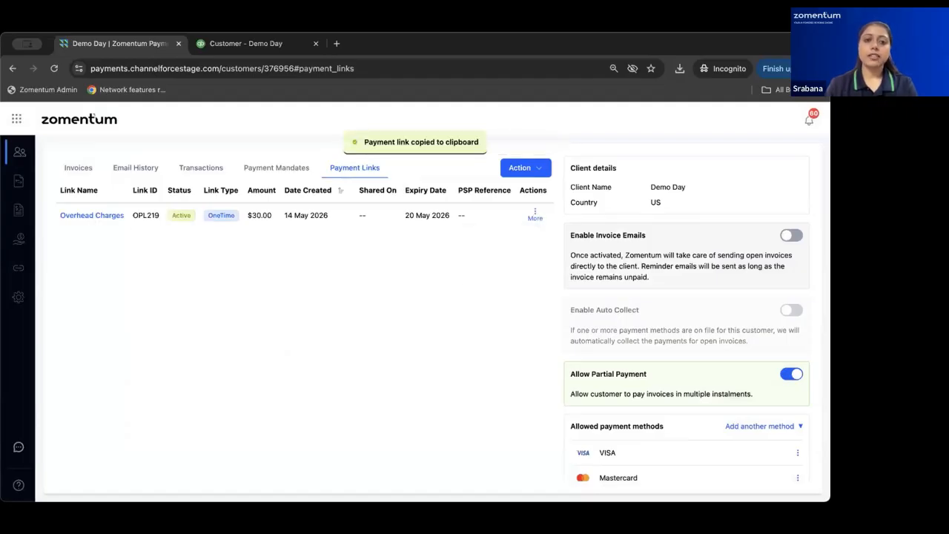
pyautogui.click(338, 44)
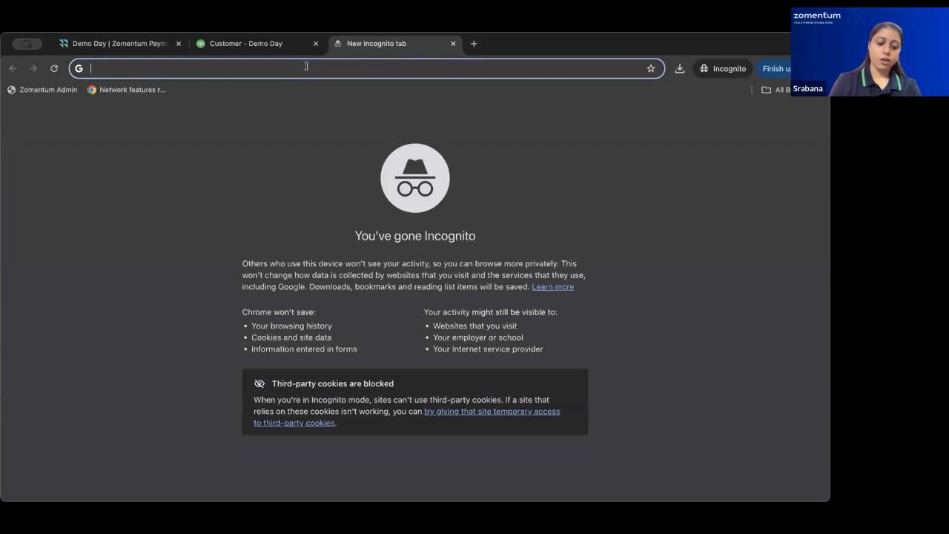
pyautogui.hotkey('ctrl', 'v')
pyautogui.press('Return')
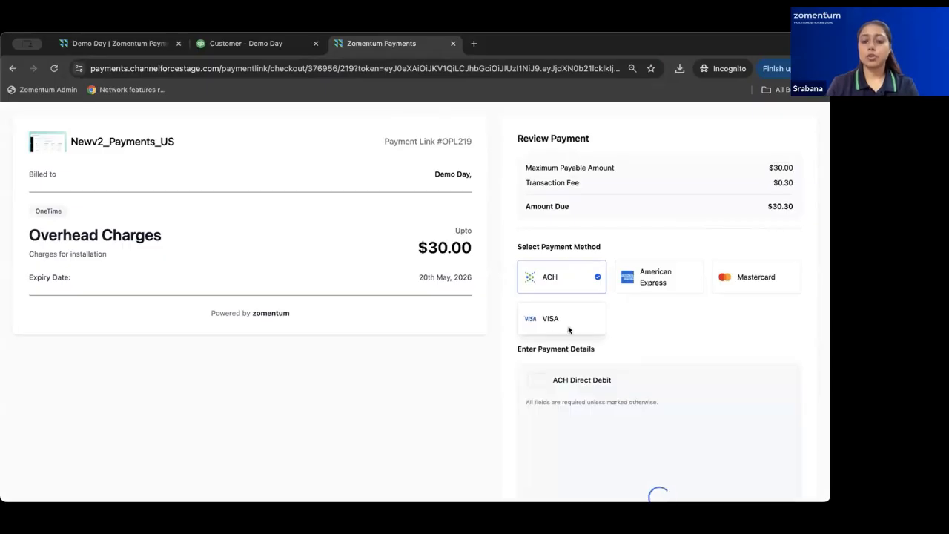
# Enter 'Test' as the account holder name and choose Visa as the payment method.
pyautogui.scroll(-2, 631, 375)
pyautogui.scroll(-2, 631, 373)
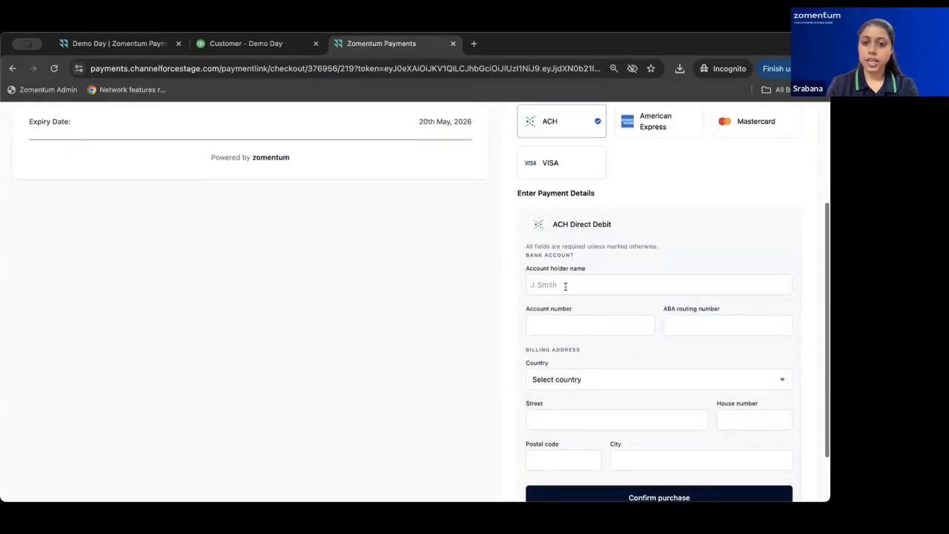
pyautogui.click(564, 284)
pyautogui.write('Test')
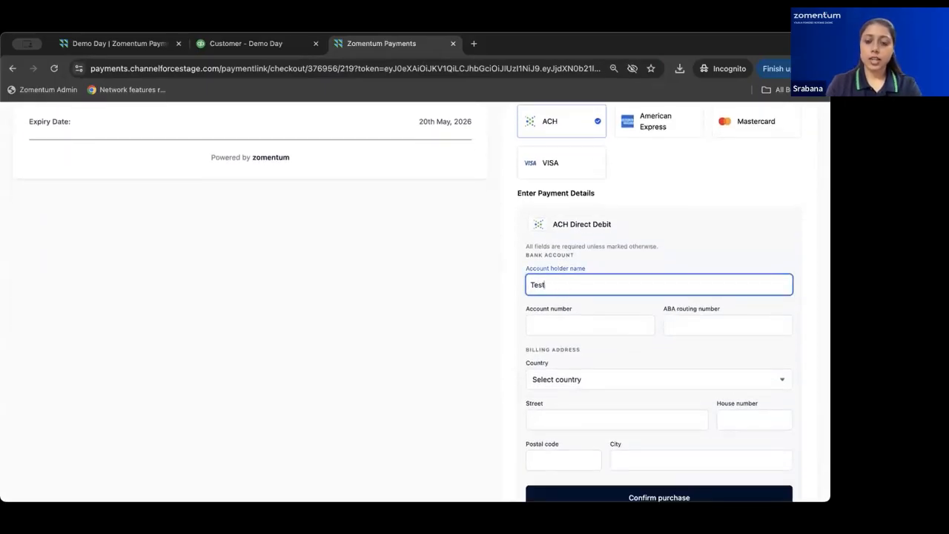
pyautogui.click(577, 177)
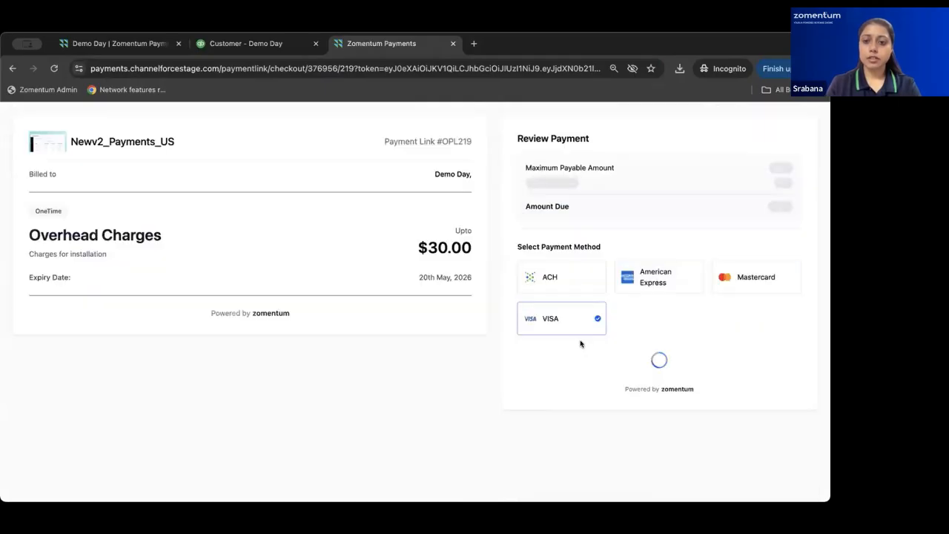
# Fill in the name on card, test card number, expiry 03/30 and CVV, and pay $30.90.
pyautogui.scroll(-2, 599, 356)
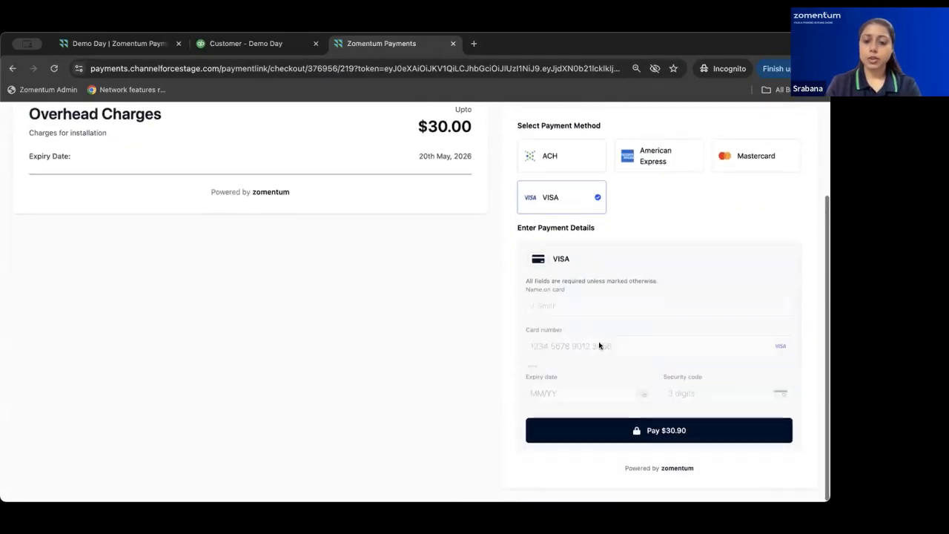
pyautogui.click(585, 313)
pyautogui.write('Test Mandate')
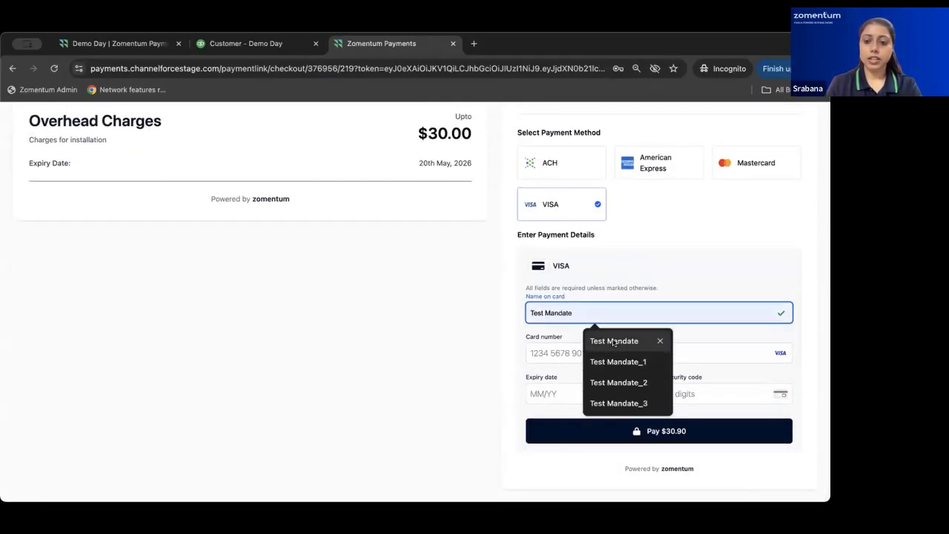
pyautogui.click(614, 340)
pyautogui.click(562, 353)
pyautogui.write('4111 1111 ')
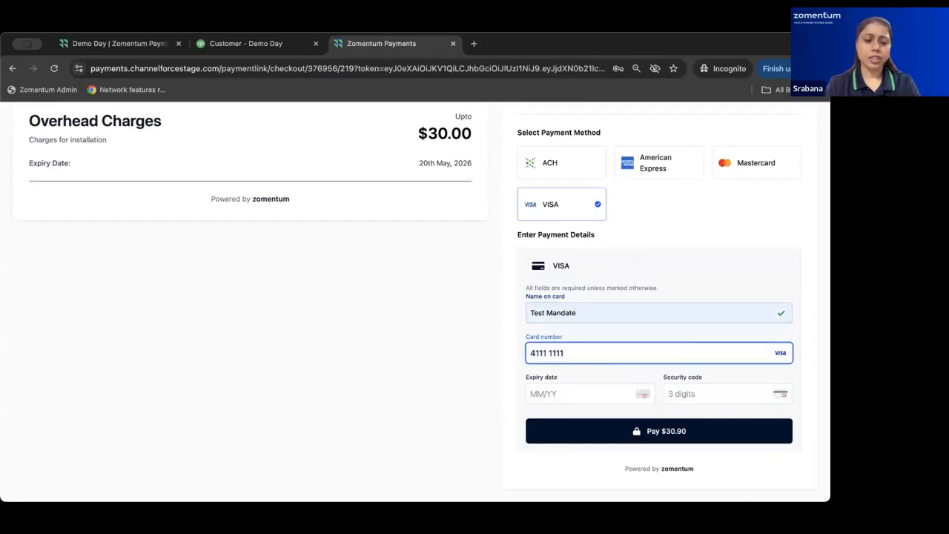
pyautogui.write('1111 1111 1111')
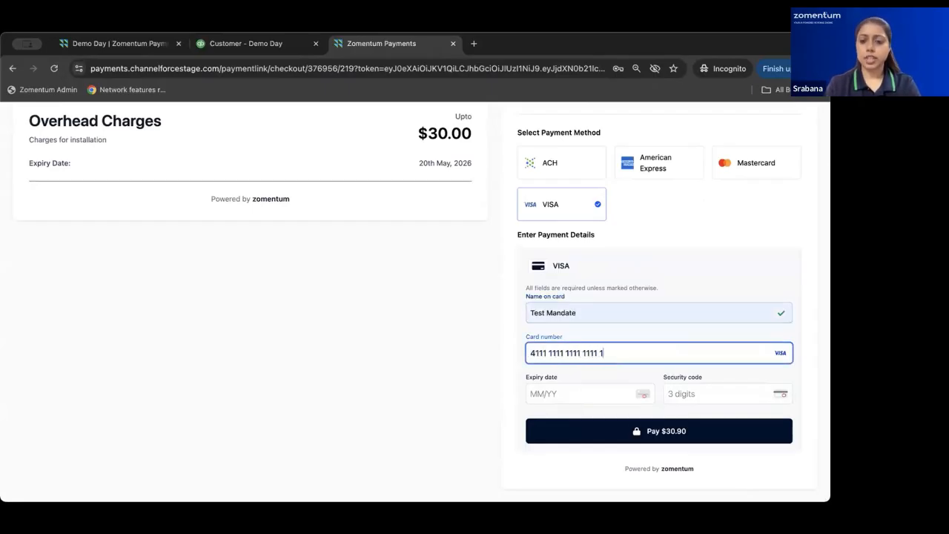
pyautogui.click(551, 387)
pyautogui.write('03/')
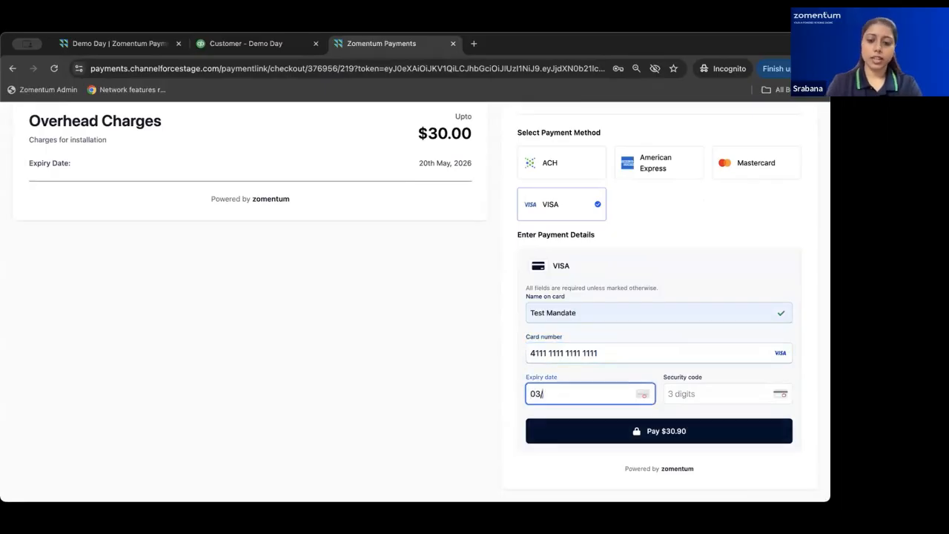
pyautogui.write('03')
pyautogui.press('BackSpace')
pyautogui.press('BackSpace')
pyautogui.write('30')
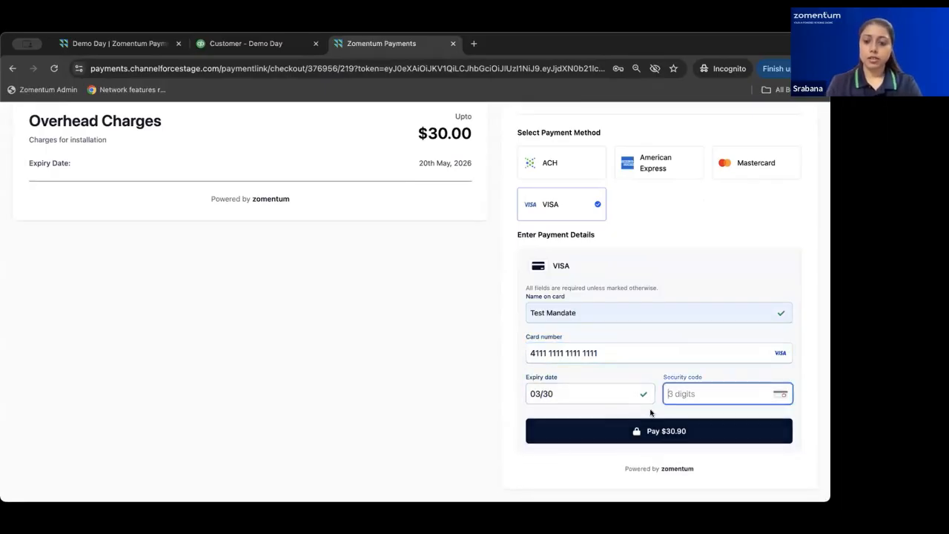
pyautogui.write('123')
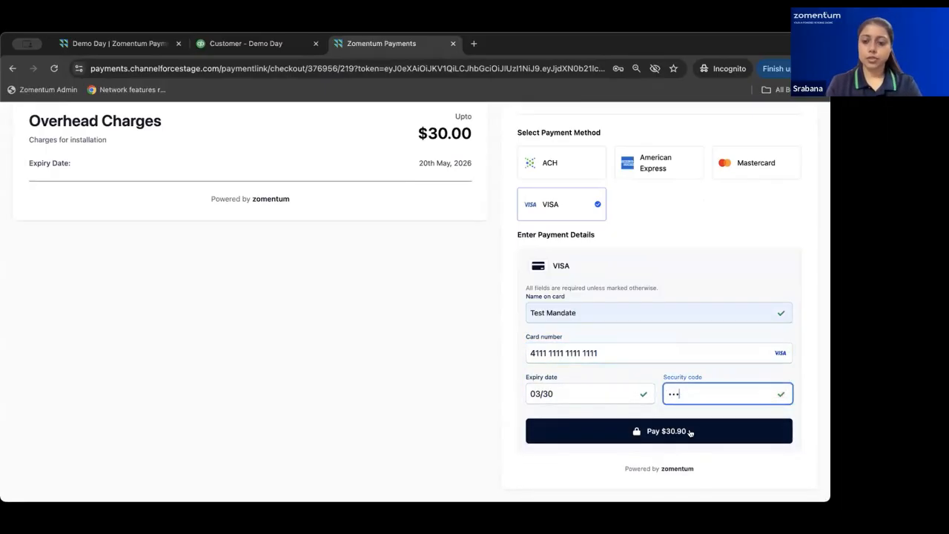
pyautogui.click(689, 432)
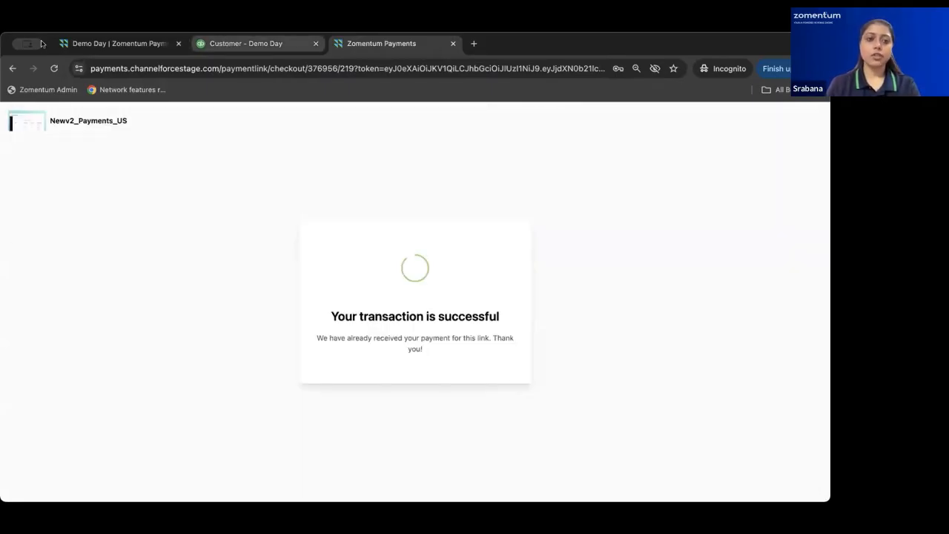
pyautogui.click(112, 43)
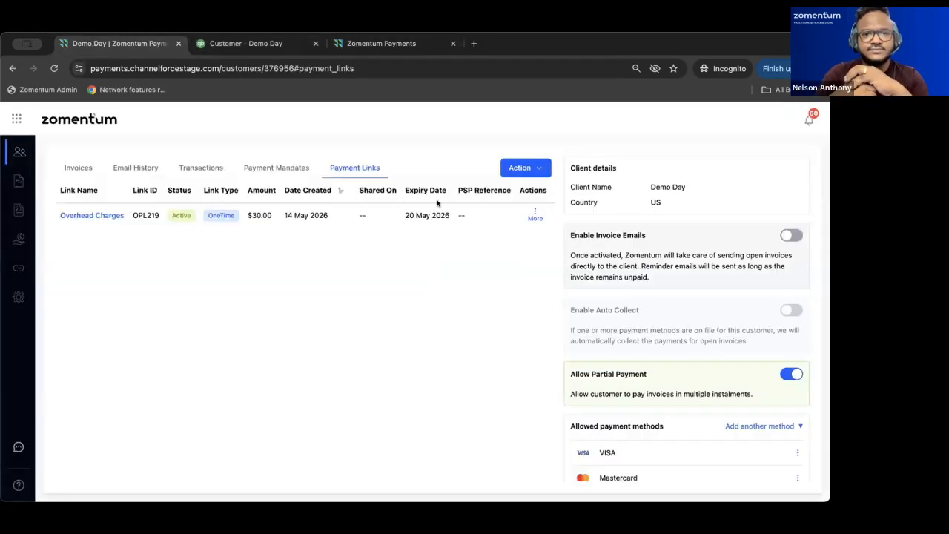
# Reload Demo Day in QuickBooks and check the $30.00 payment and -$30.00 open balance.
pyautogui.click(264, 42)
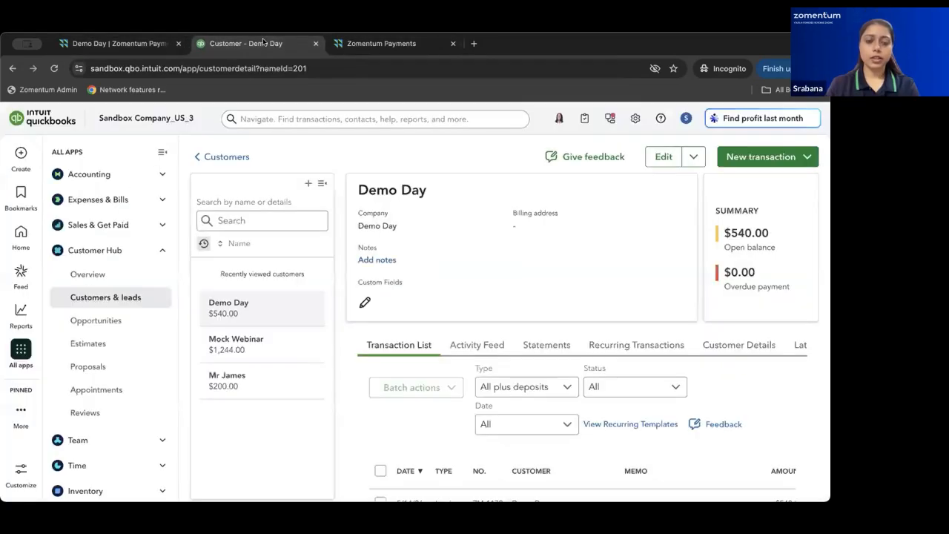
pyautogui.click(54, 72)
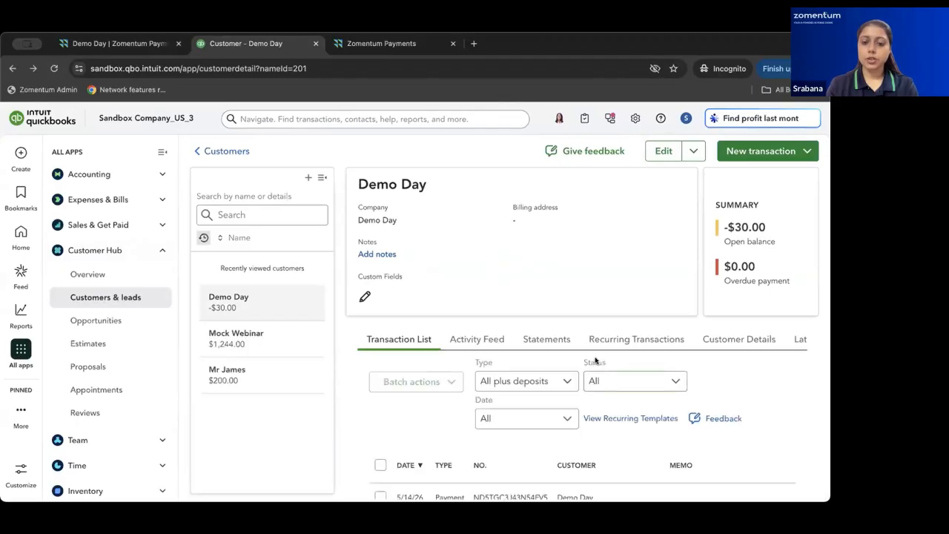
pyautogui.scroll(-3, 586, 360)
pyautogui.hscroll(1, 583, 365)
pyautogui.hscroll(3, 584, 365)
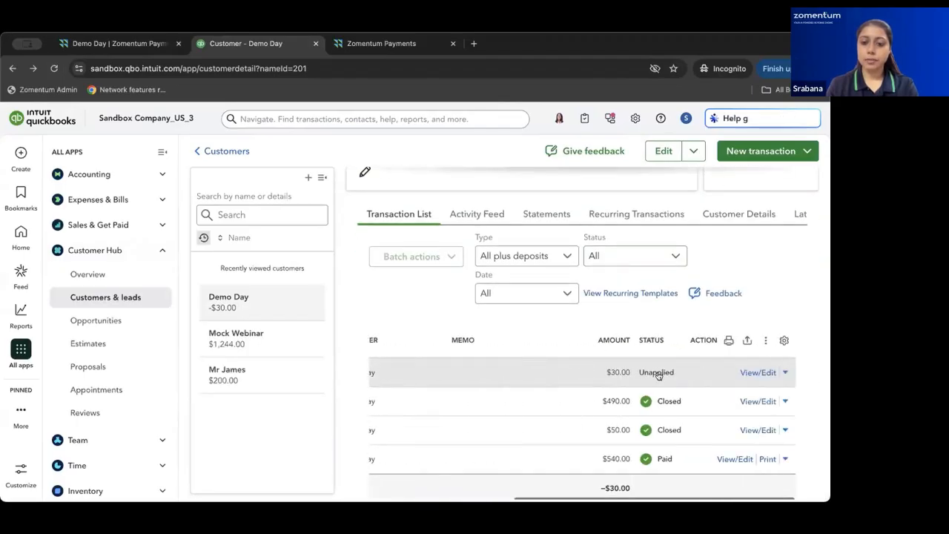
pyautogui.hscroll(-4, 643, 381)
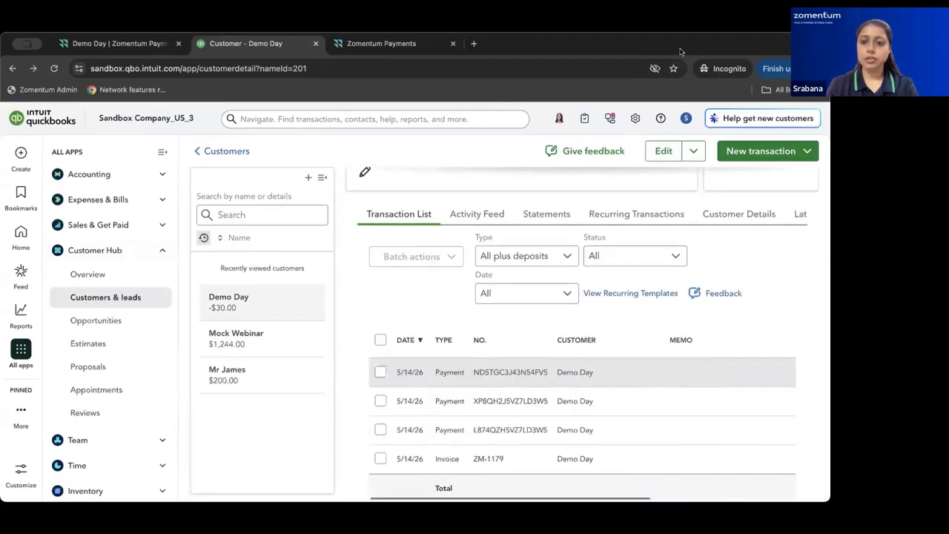
# Create a Demo Day invoice with one Gardening line at a $30.00 rate and save it.
pyautogui.click(723, 151)
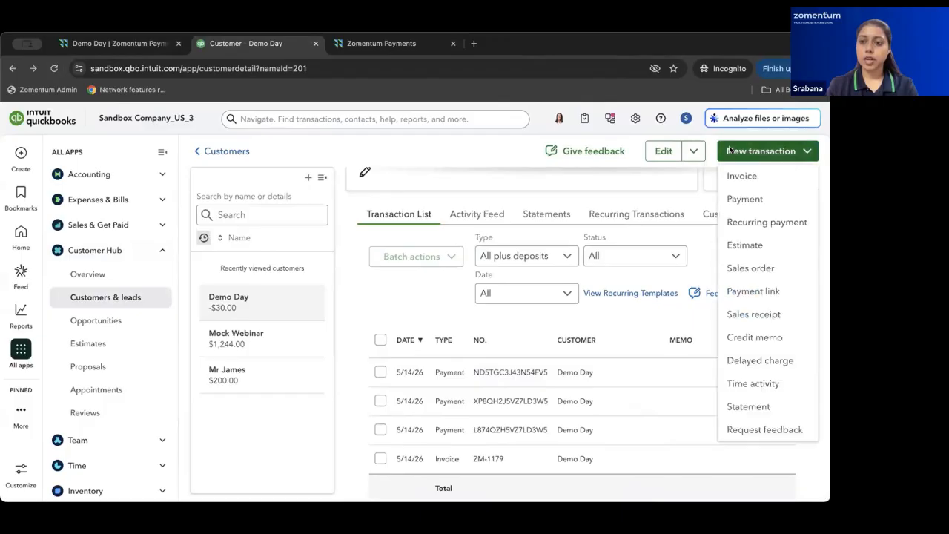
pyautogui.click(738, 178)
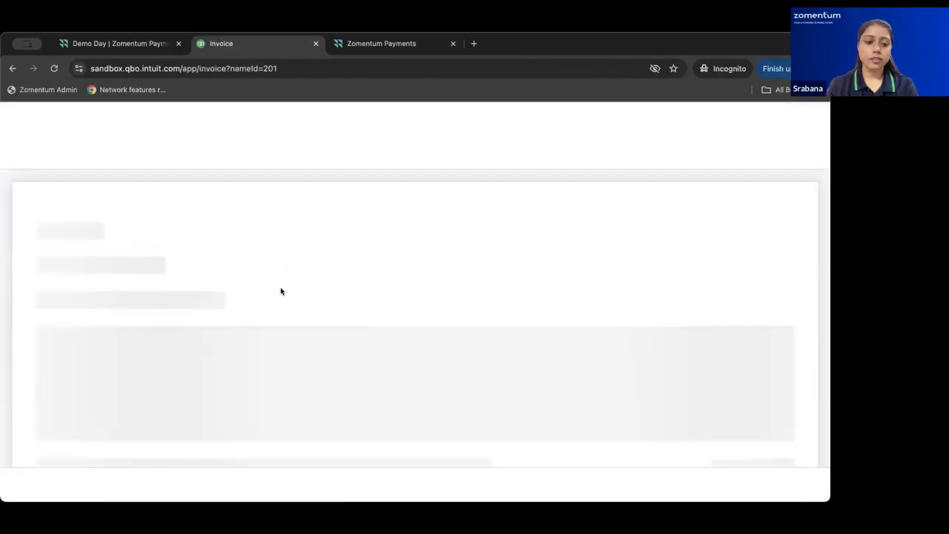
pyautogui.scroll(-2, 271, 366)
pyautogui.scroll(-3, 271, 366)
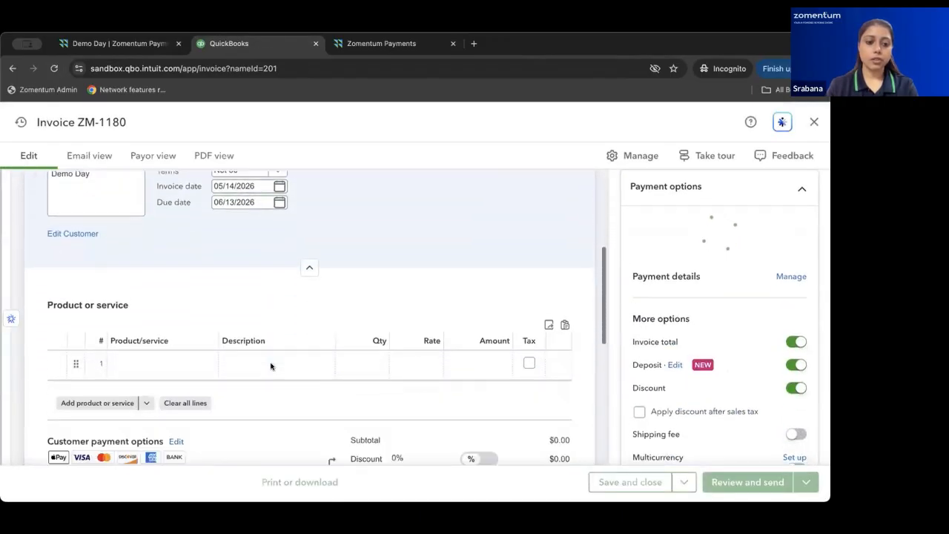
pyautogui.click(170, 346)
pyautogui.click(179, 256)
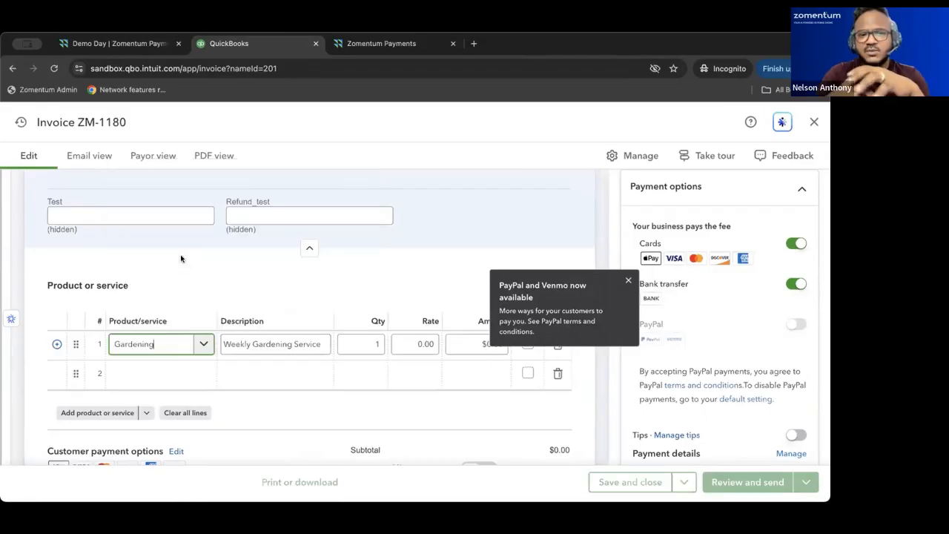
pyautogui.click(410, 342)
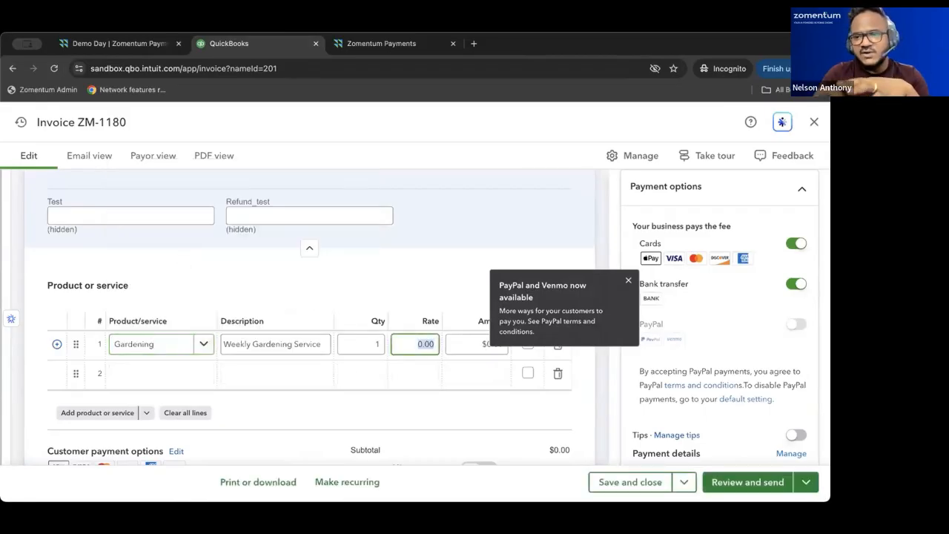
pyautogui.write('30')
pyautogui.click(513, 419)
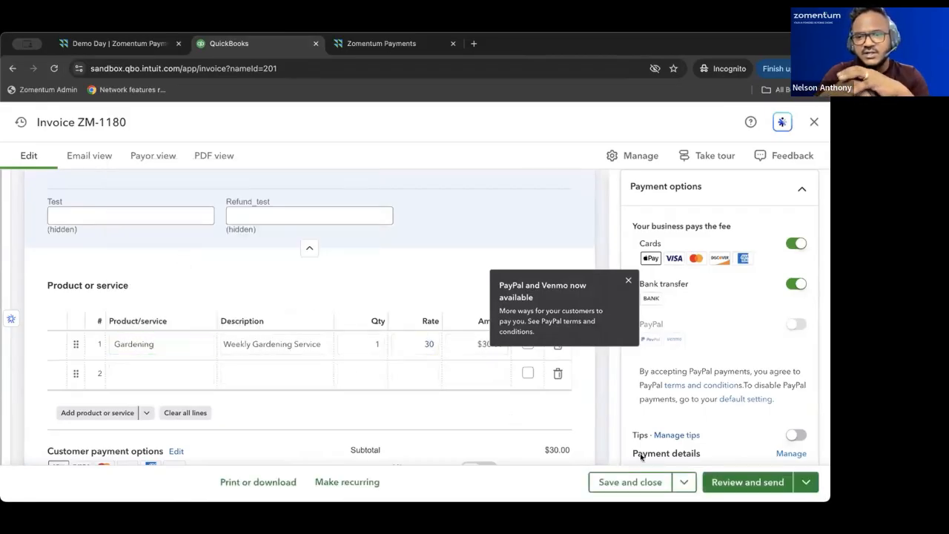
pyautogui.click(625, 483)
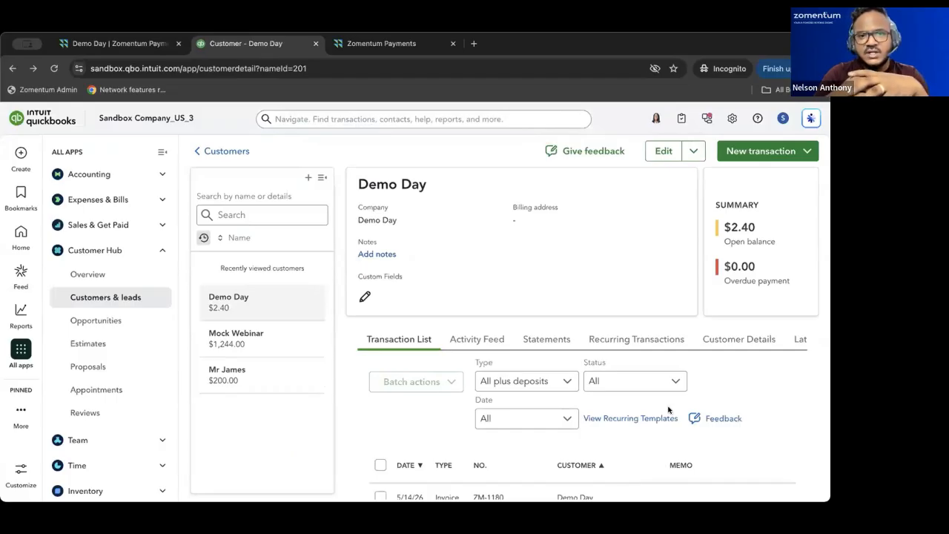
# Open Demo Day's unapplied $30.00 Visa payment from the transaction list for editing.
pyautogui.scroll(-3, 668, 410)
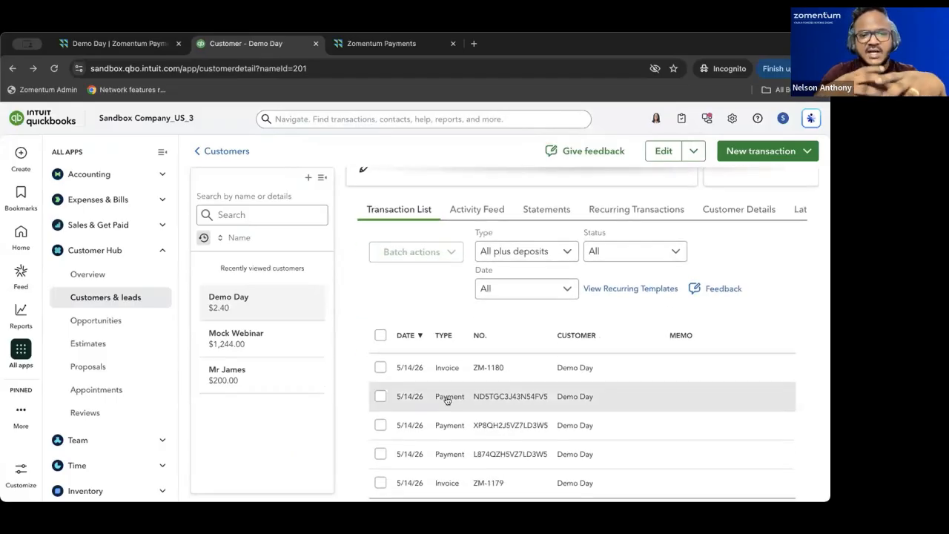
pyautogui.click(448, 398)
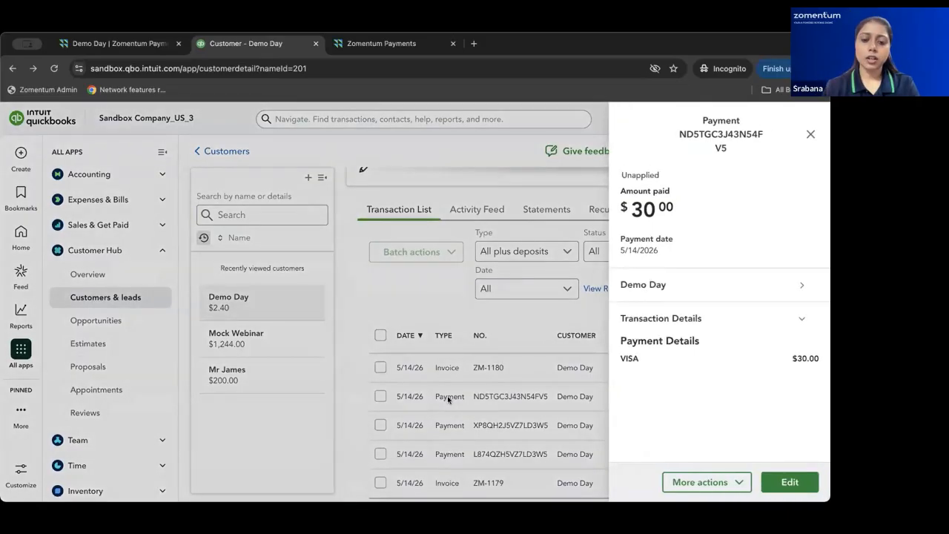
pyautogui.click(789, 481)
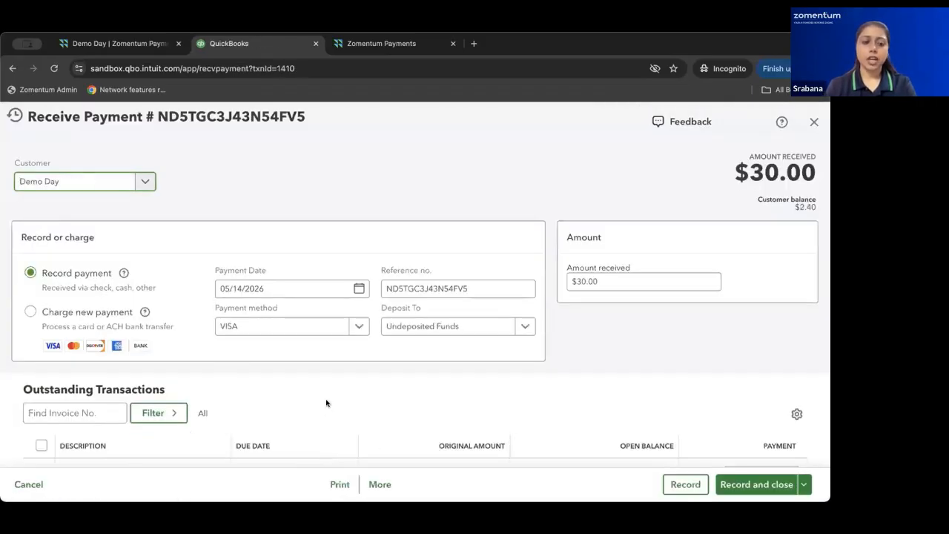
# Select invoice ZM-1180 in the payment form and set its applied amount to 30.
pyautogui.scroll(-3, 324, 400)
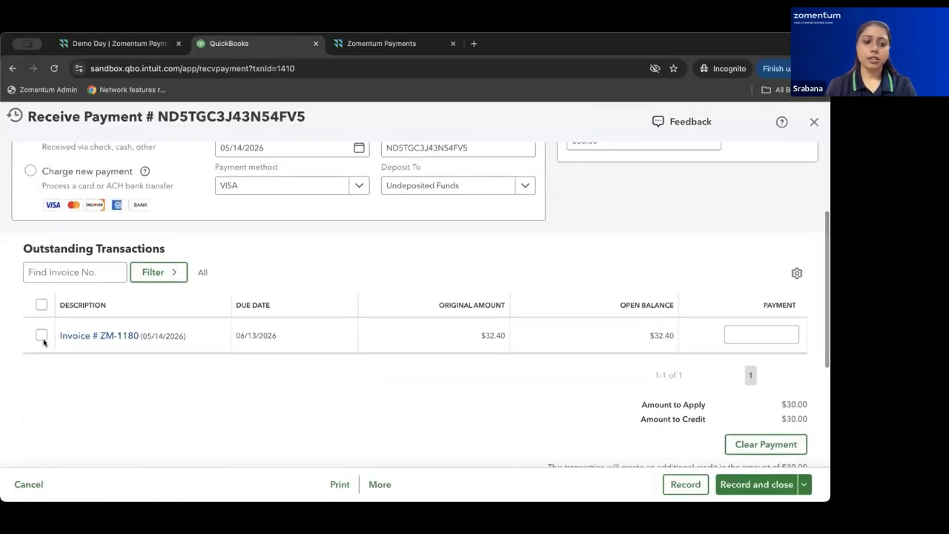
pyautogui.click(41, 335)
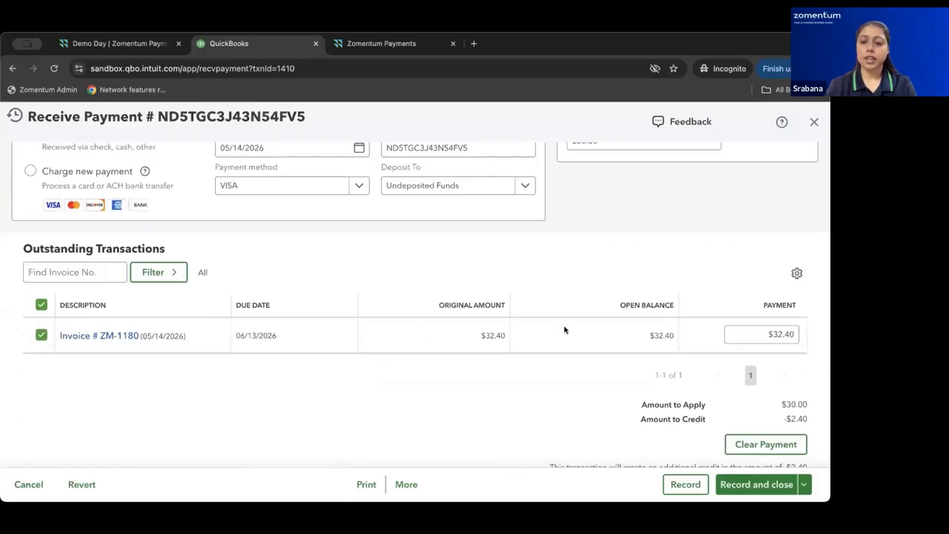
pyautogui.click(780, 334)
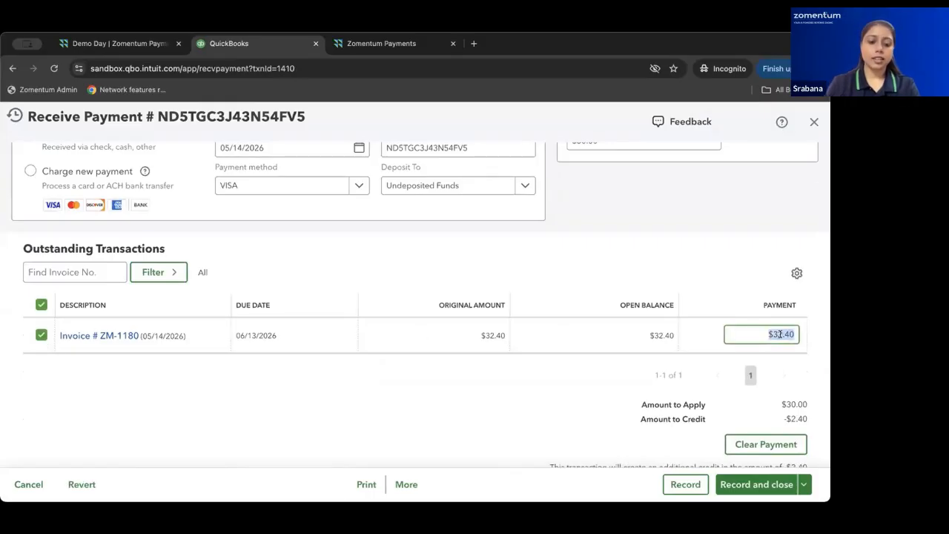
pyautogui.write('3')
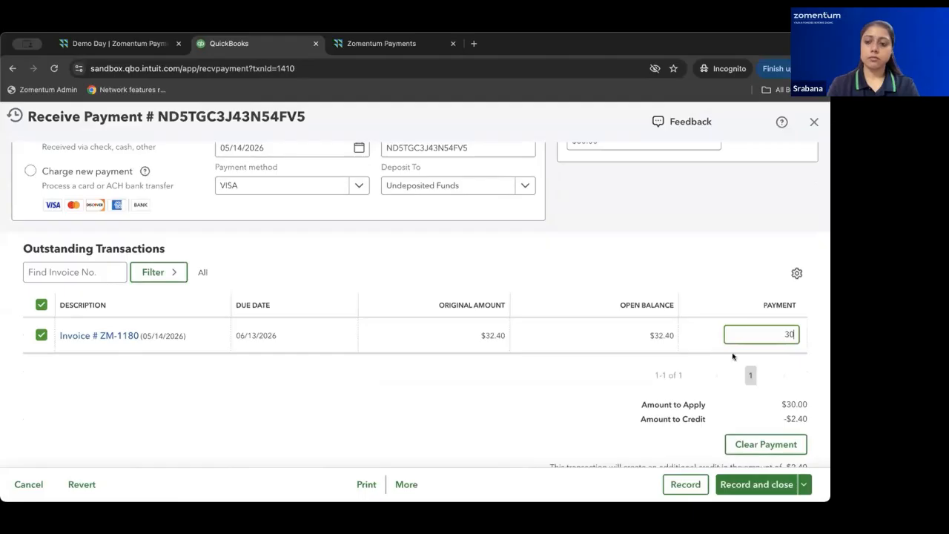
pyautogui.write('0')
pyautogui.click(607, 387)
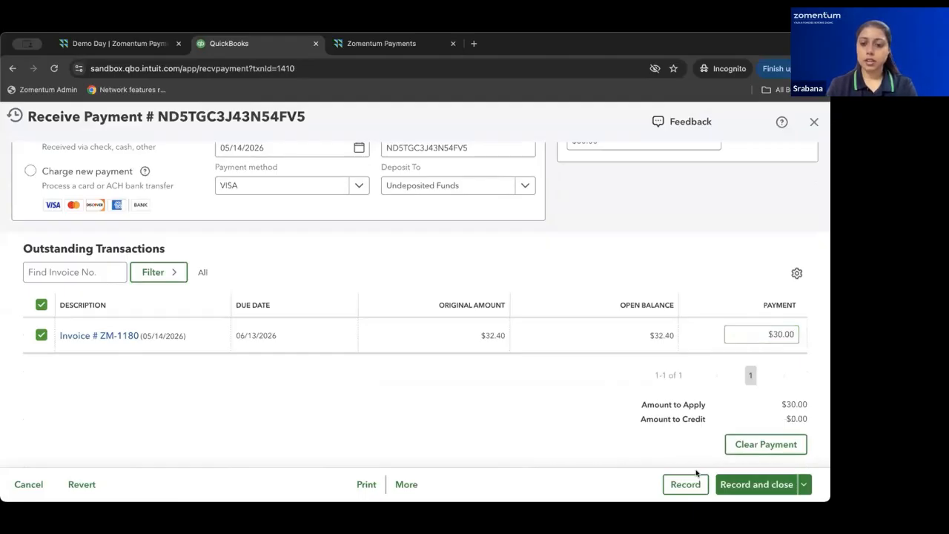
# Record the $30.00 payment, confirm saving, and close the payment form.
pyautogui.scroll(5, 403, 383)
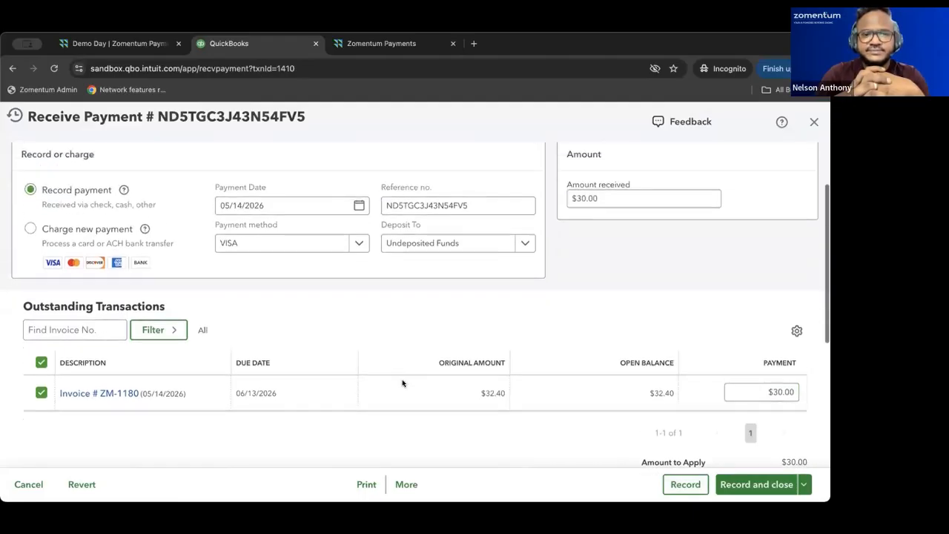
pyautogui.scroll(-4, 393, 370)
pyautogui.scroll(-1, 392, 370)
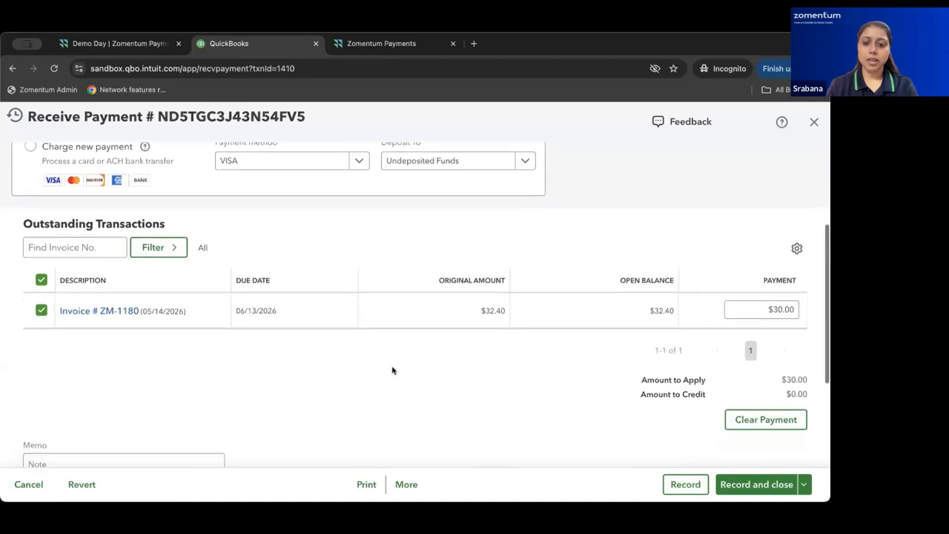
pyautogui.click(676, 486)
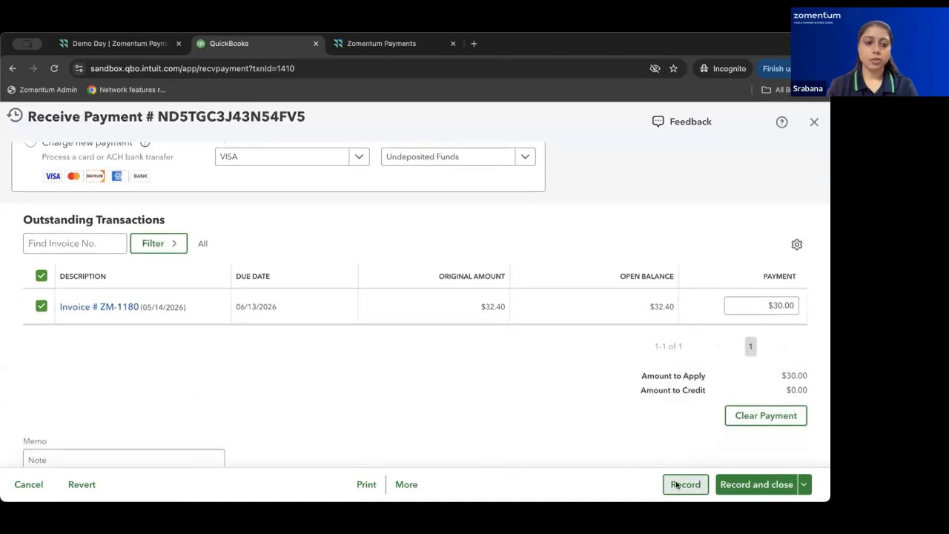
pyautogui.click(443, 346)
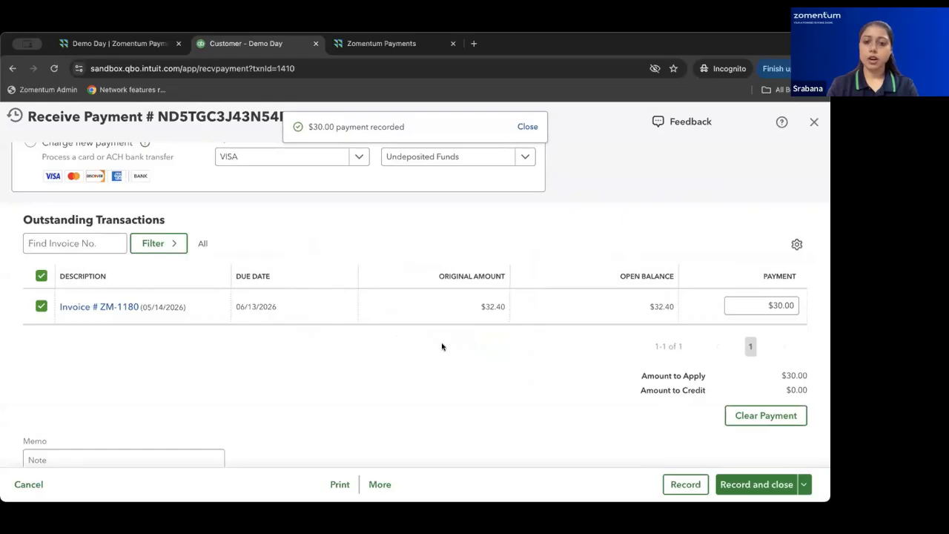
pyautogui.click(815, 121)
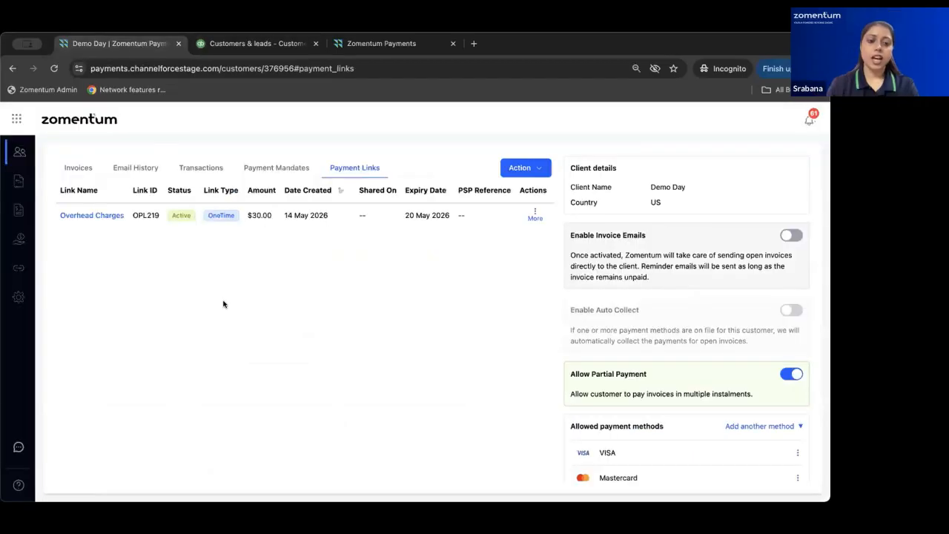
# Reload the payment links to see Overhead Charges marked Completed, then go to Payouts.
pyautogui.click(54, 68)
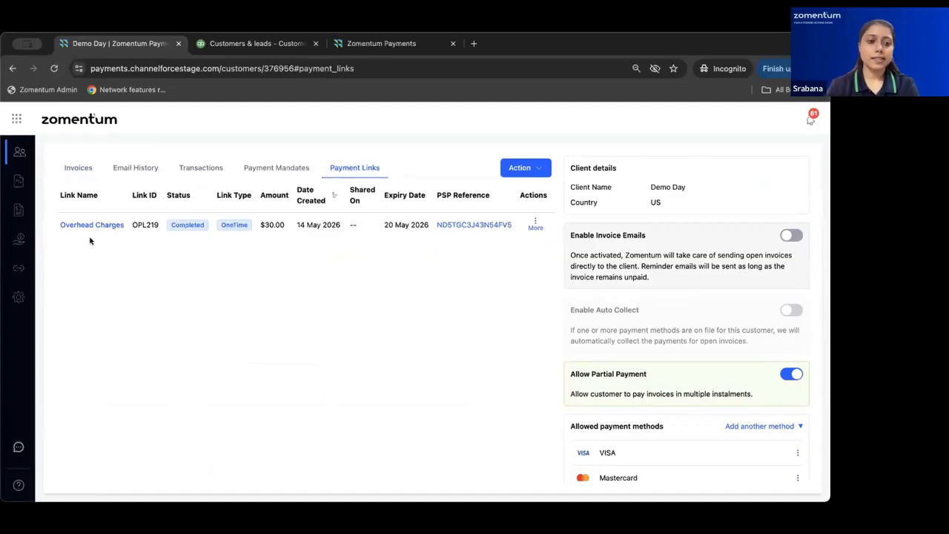
pyautogui.click(18, 245)
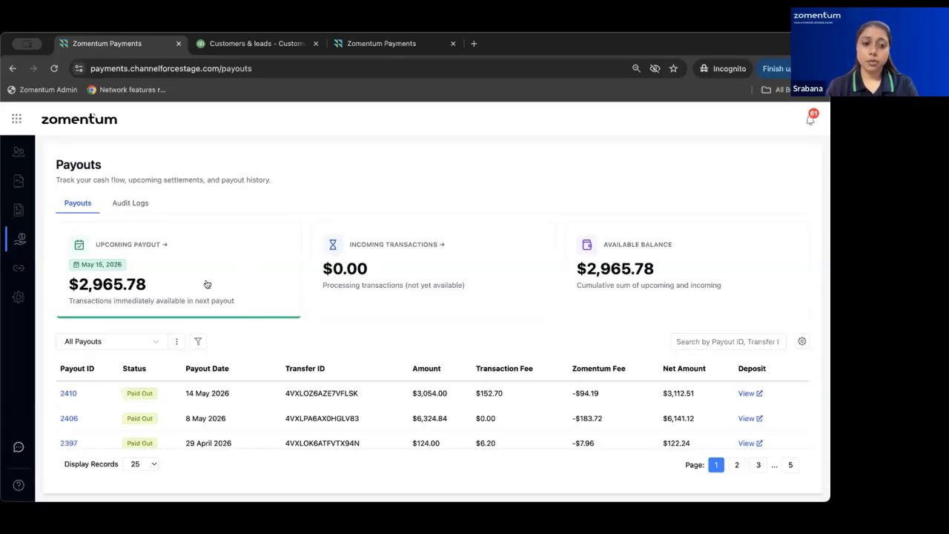
pyautogui.click(207, 284)
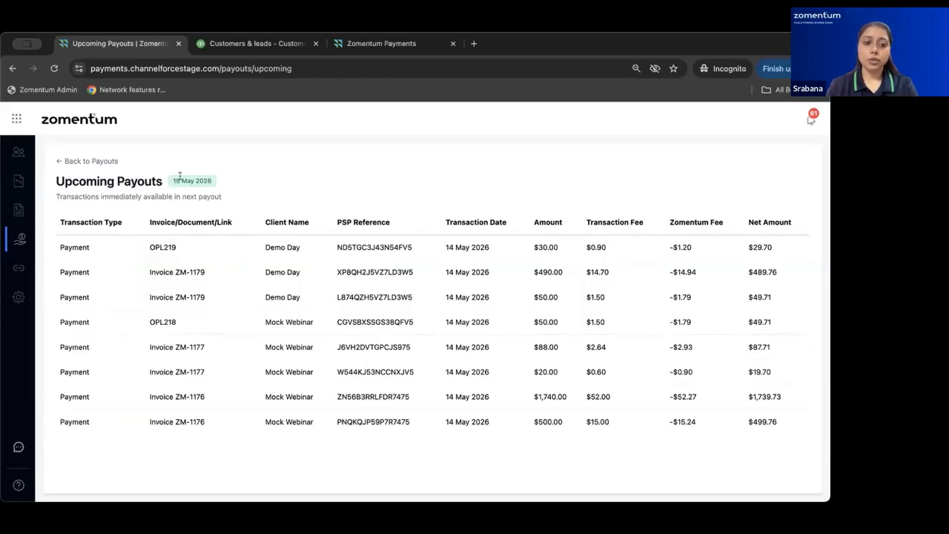
pyautogui.moveTo(171, 180); pyautogui.dragTo(216, 183)
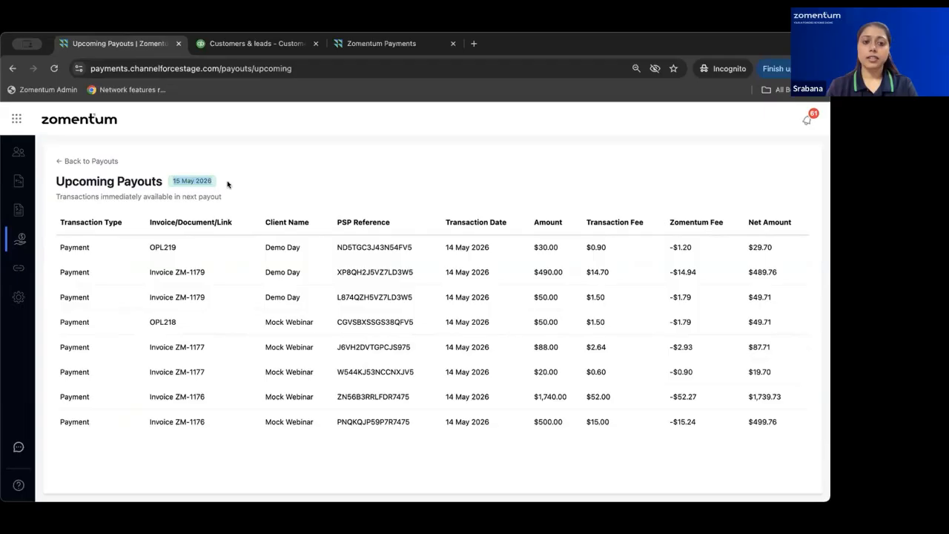
pyautogui.click(228, 184)
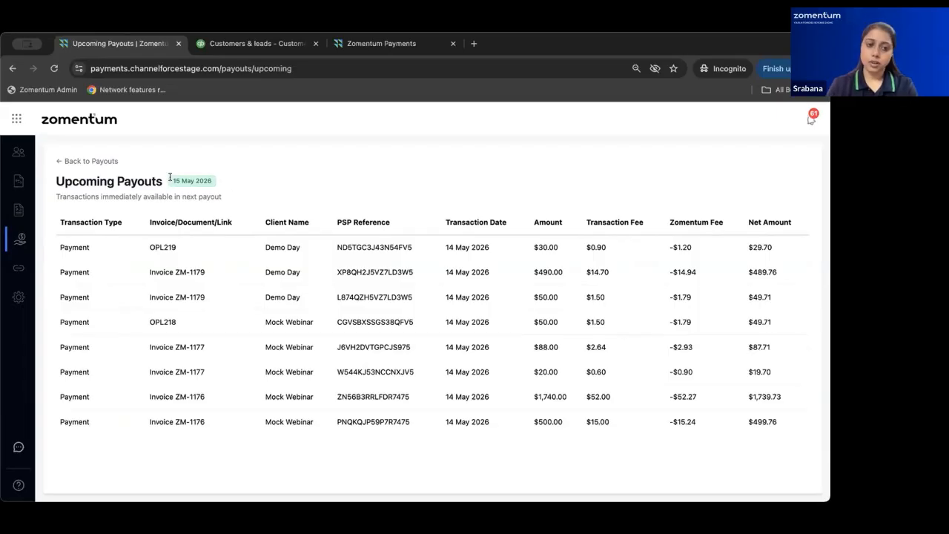
pyautogui.moveTo(170, 178); pyautogui.dragTo(229, 180)
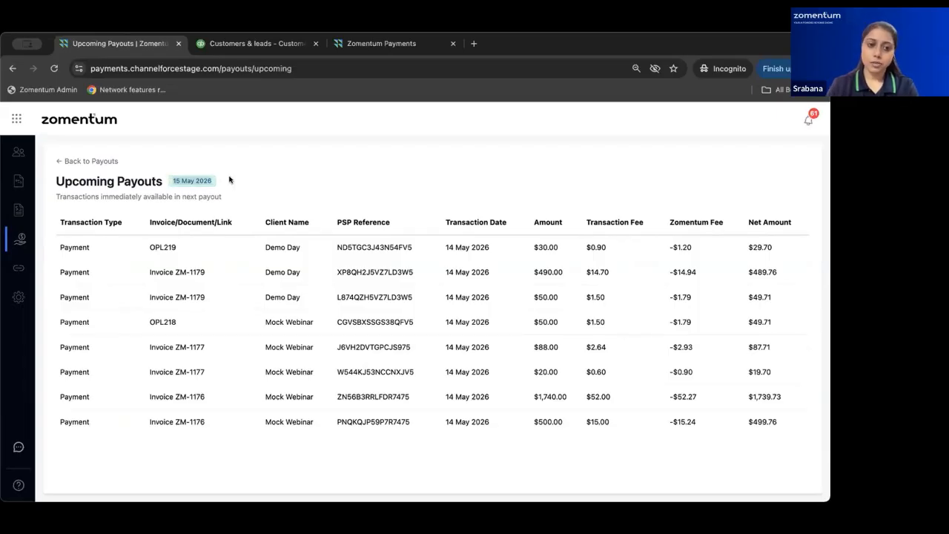
pyautogui.click(60, 161)
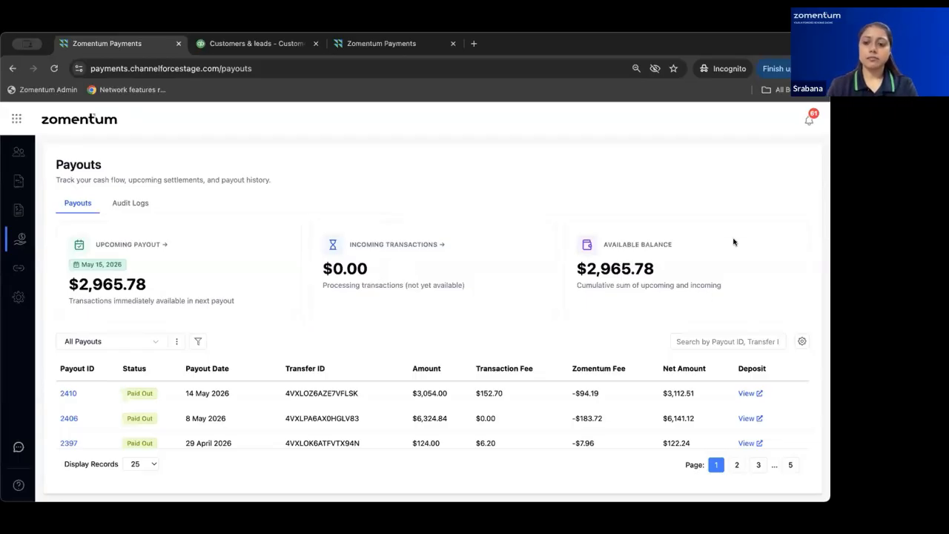
pyautogui.scroll(-1, 696, 272)
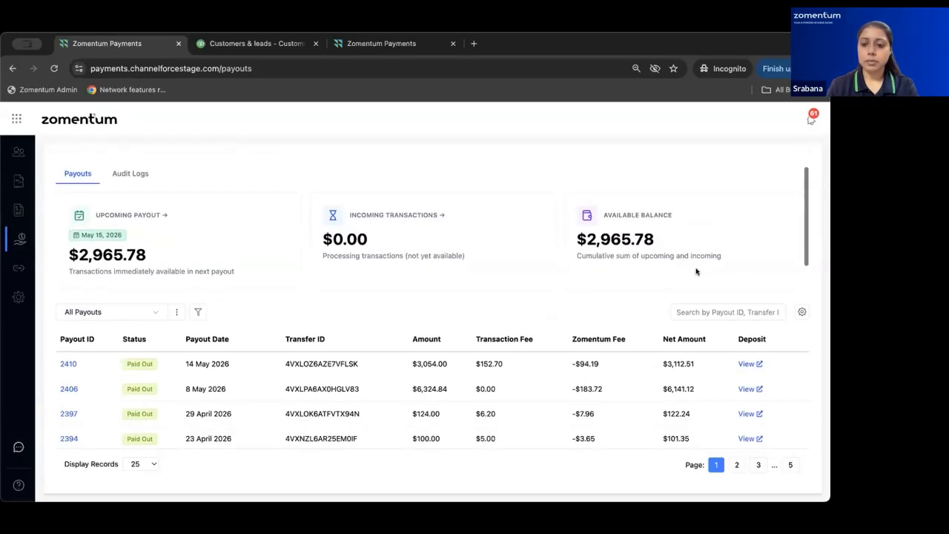
pyautogui.scroll(1, 696, 271)
pyautogui.scroll(-3, 322, 383)
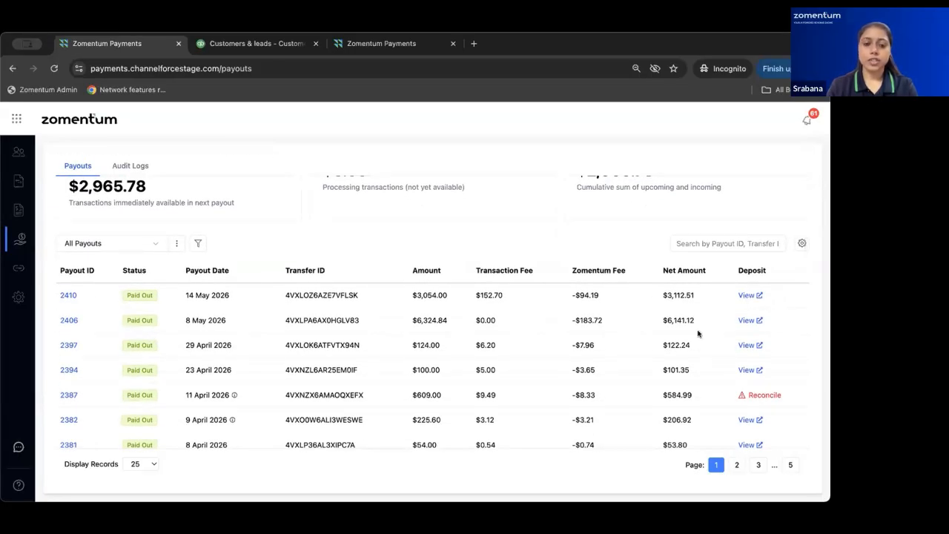
pyautogui.scroll(3, 697, 337)
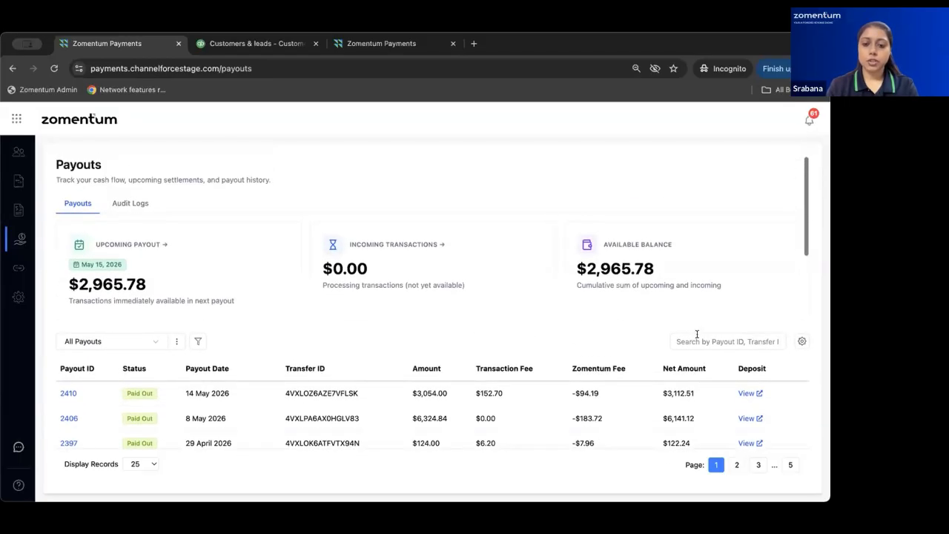
pyautogui.click(130, 204)
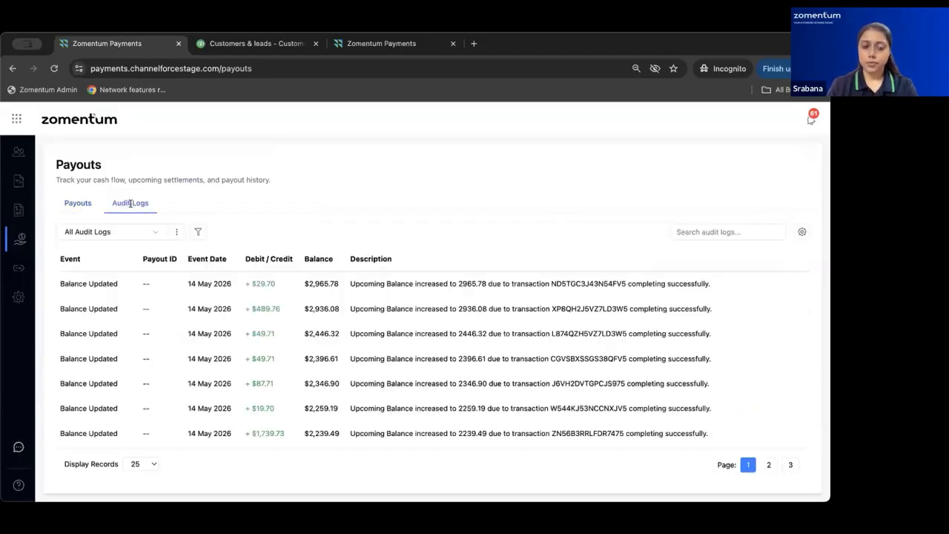
pyautogui.scroll(-2, 316, 328)
pyautogui.scroll(2, 316, 328)
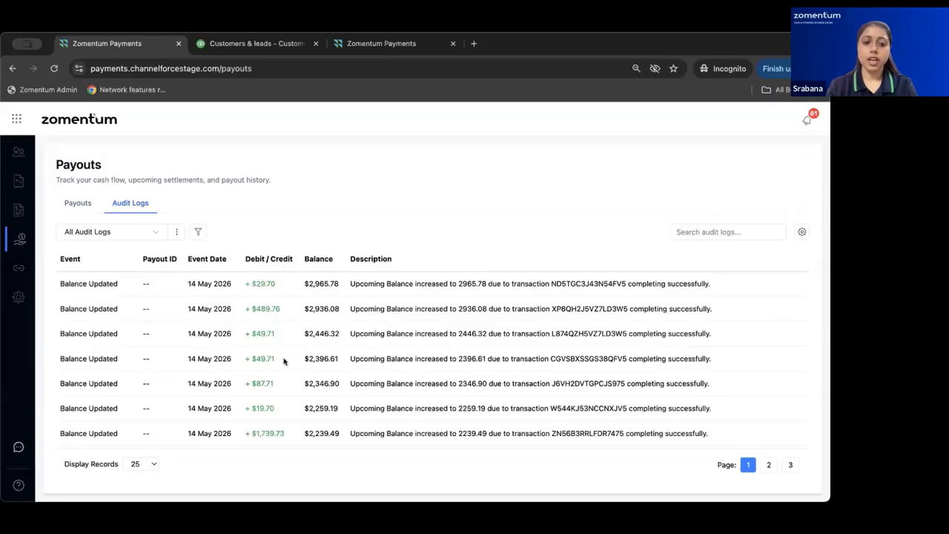
pyautogui.scroll(-2, 284, 361)
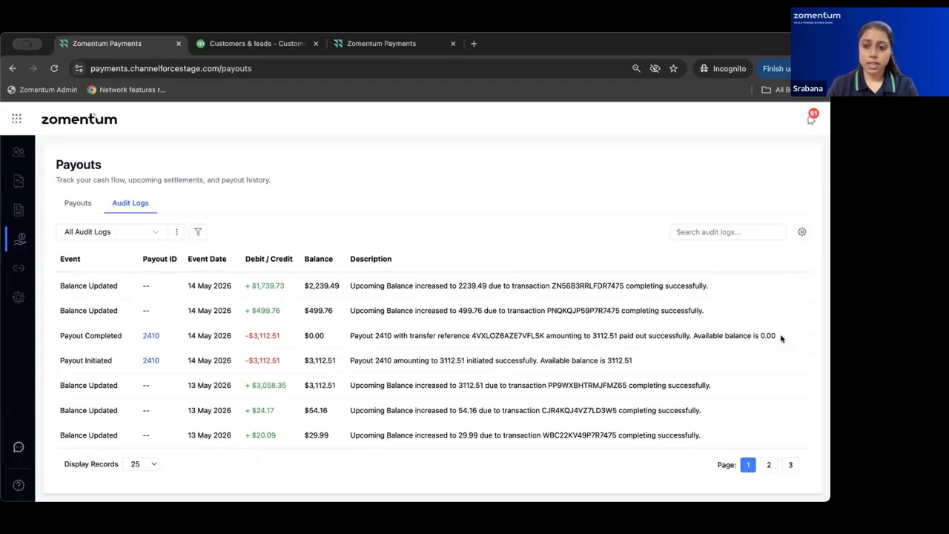
pyautogui.scroll(4, 772, 324)
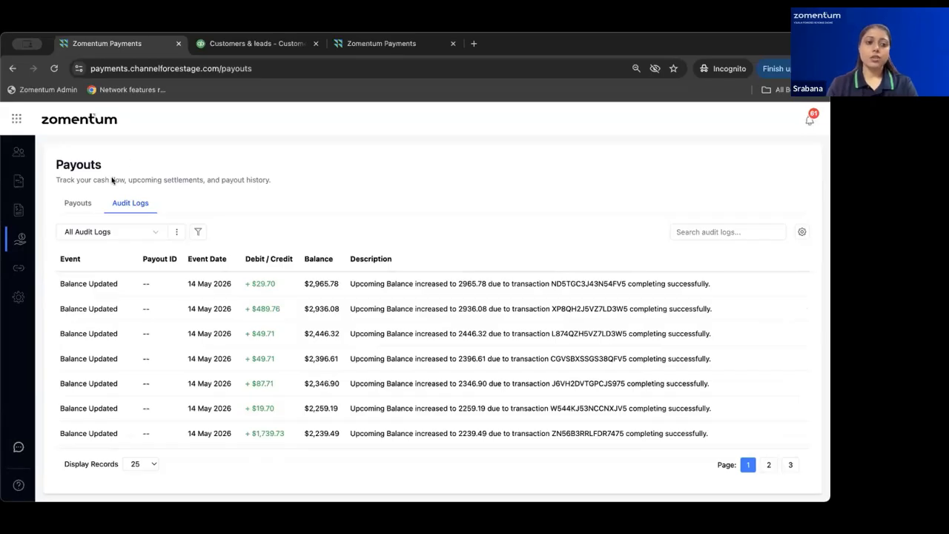
pyautogui.click(84, 201)
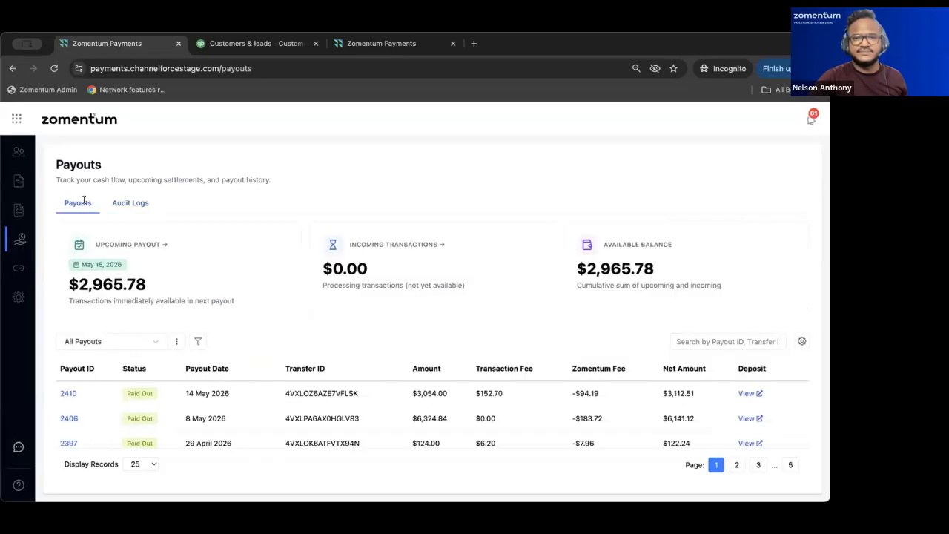